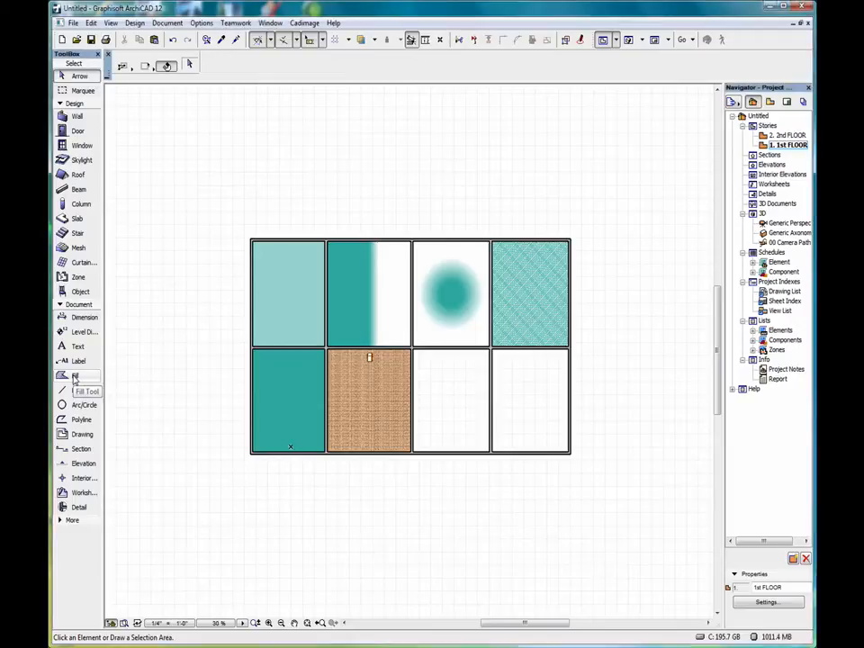
- Open the default settings of the Fill tool and review the available fill types and fill categories
left_click(75, 376)
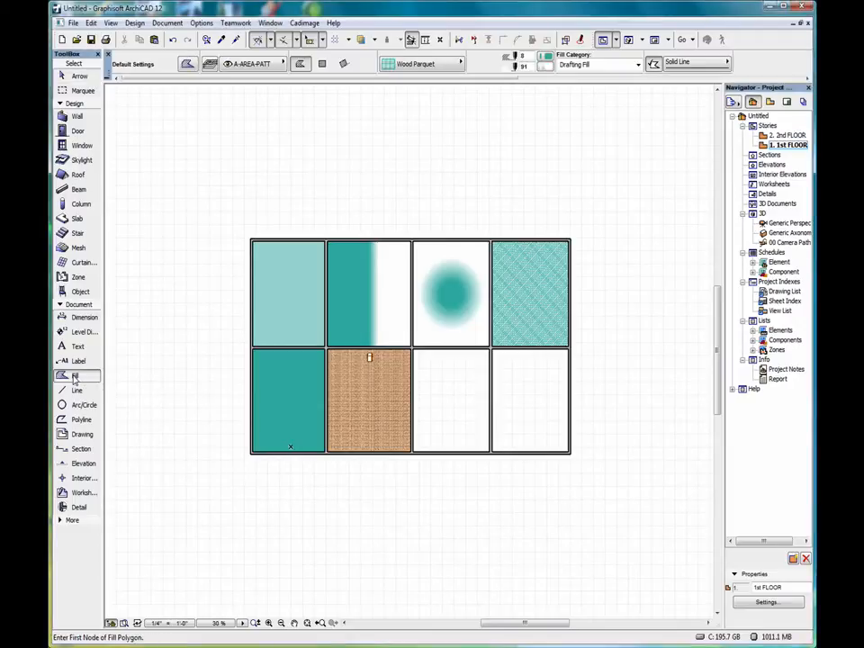
double_click(75, 376)
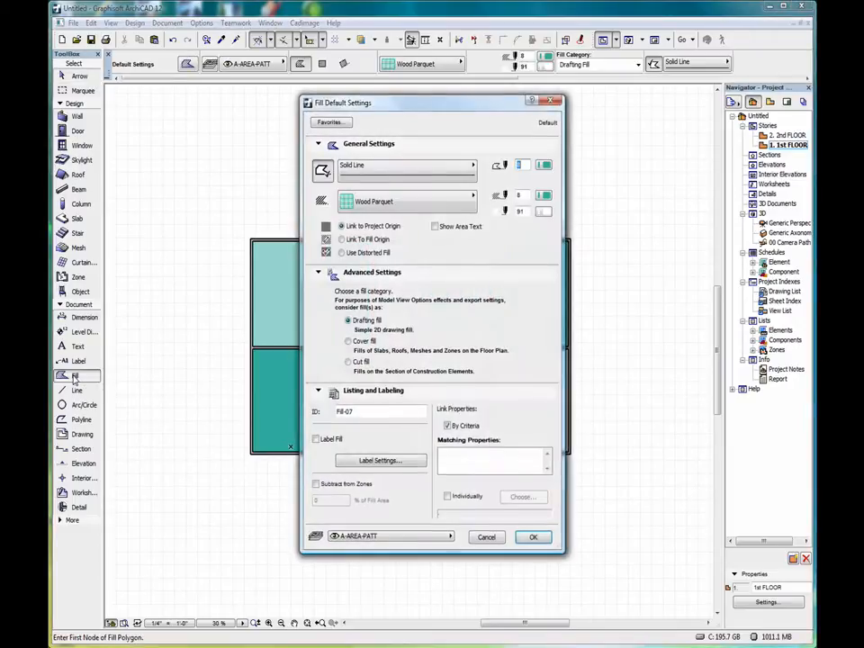
left_click(437, 206)
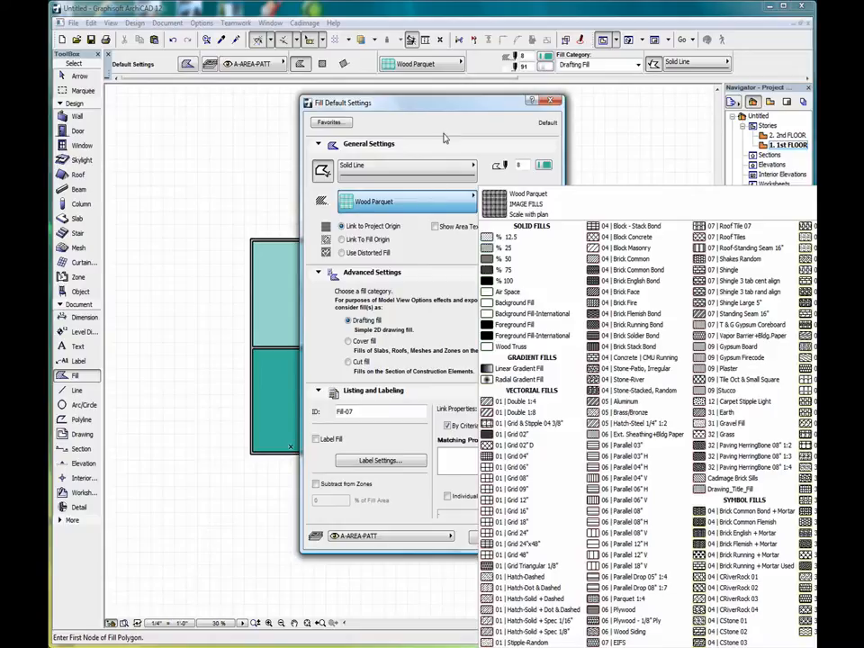
left_click(417, 210)
left_click_drag(441, 106, 200, 26)
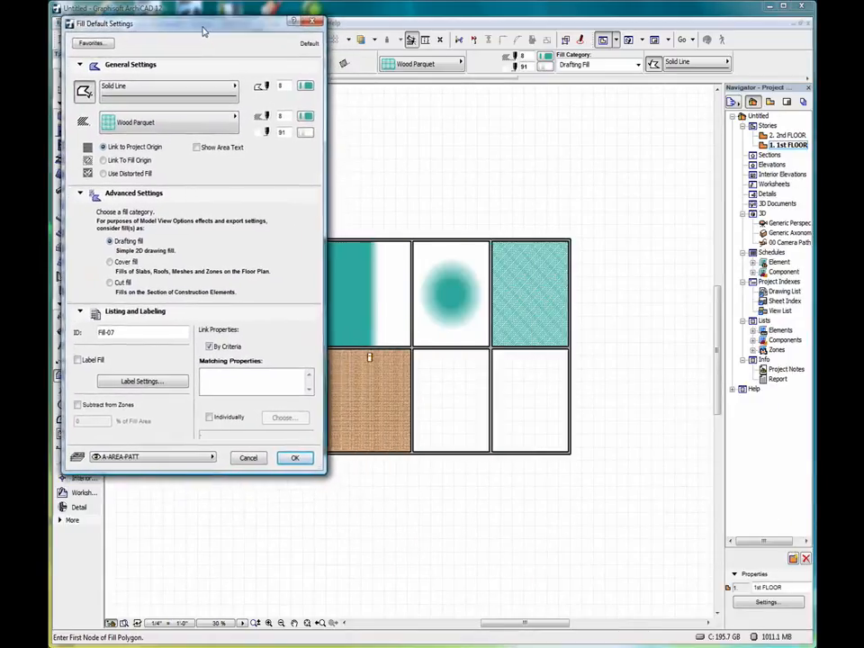
left_click(189, 118)
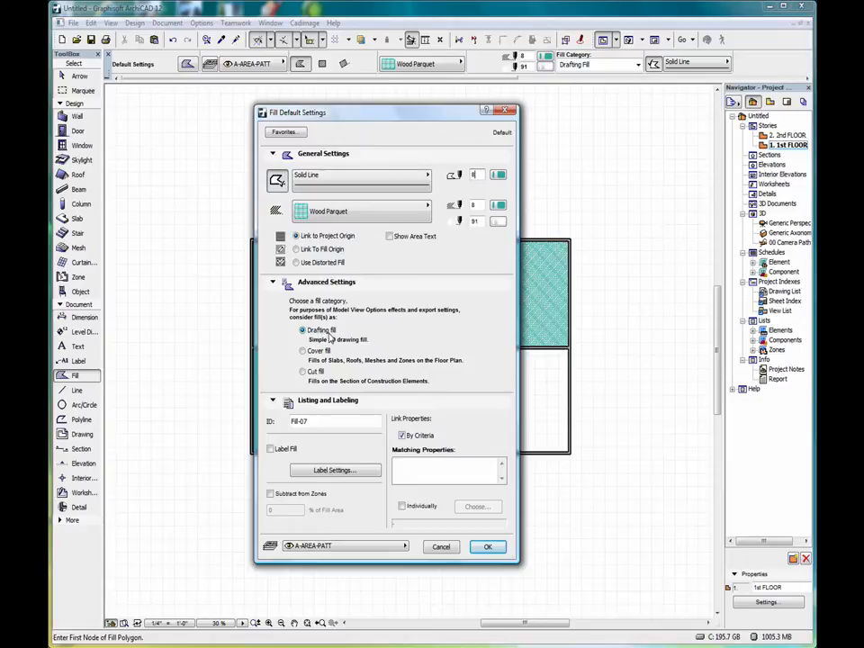
key("Return")
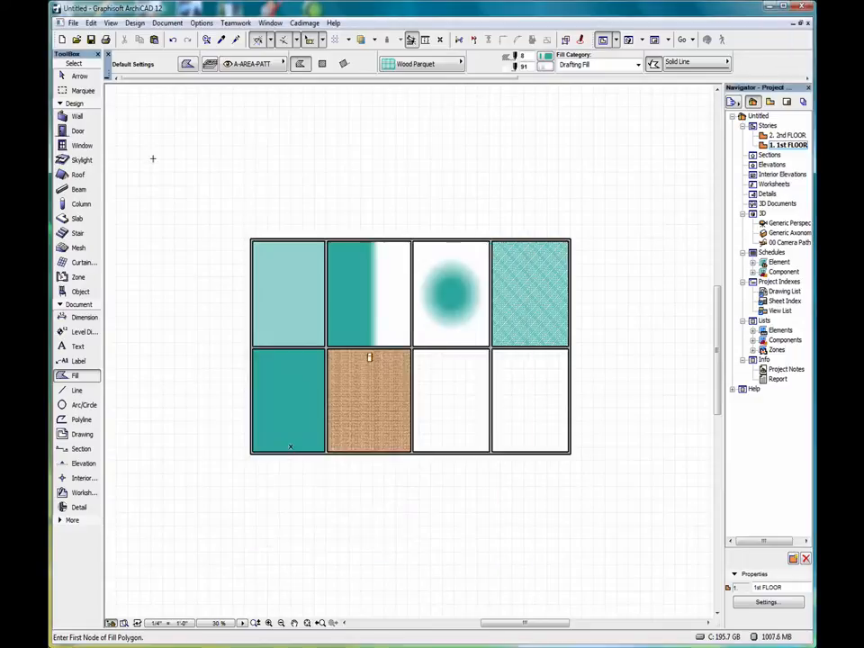
- Open the default settings of the Wall tool and review the available cut fills
double_click(77, 119)
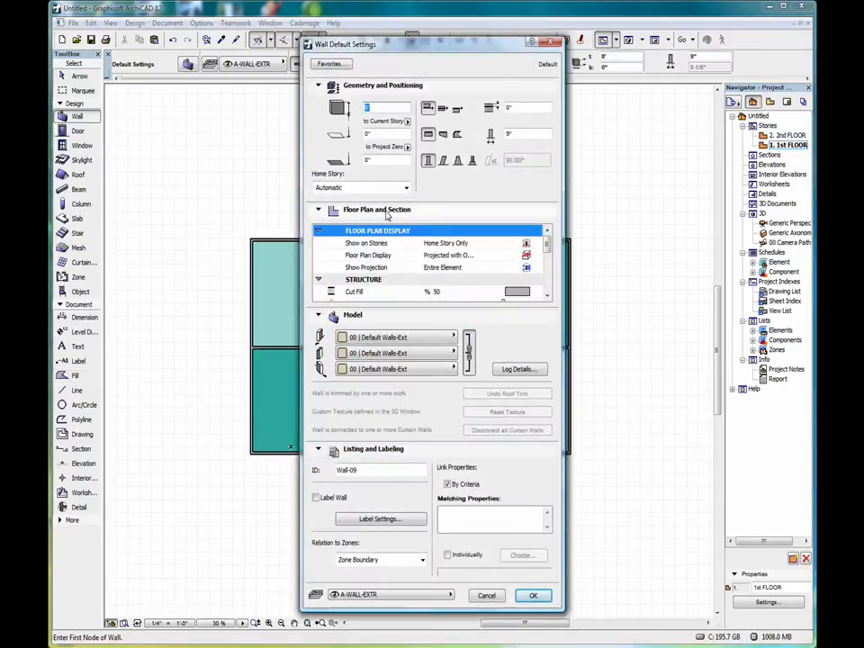
scroll(513, 250, "down", 2)
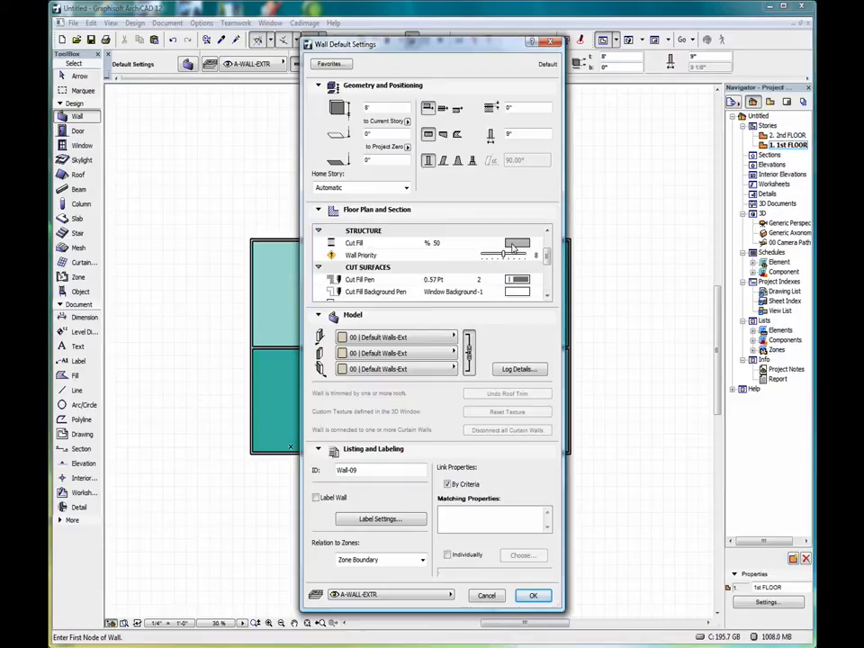
left_click(513, 245)
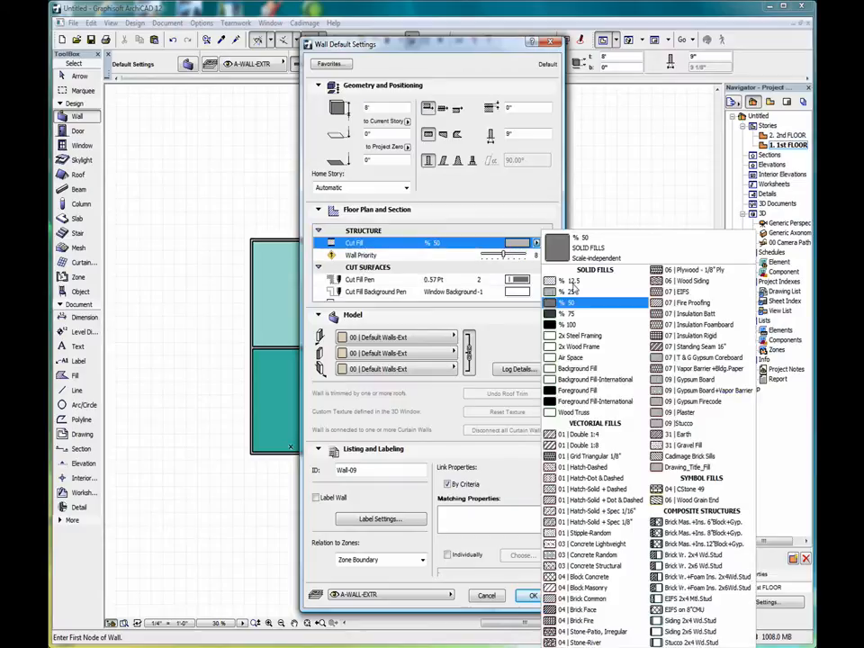
left_click(521, 244)
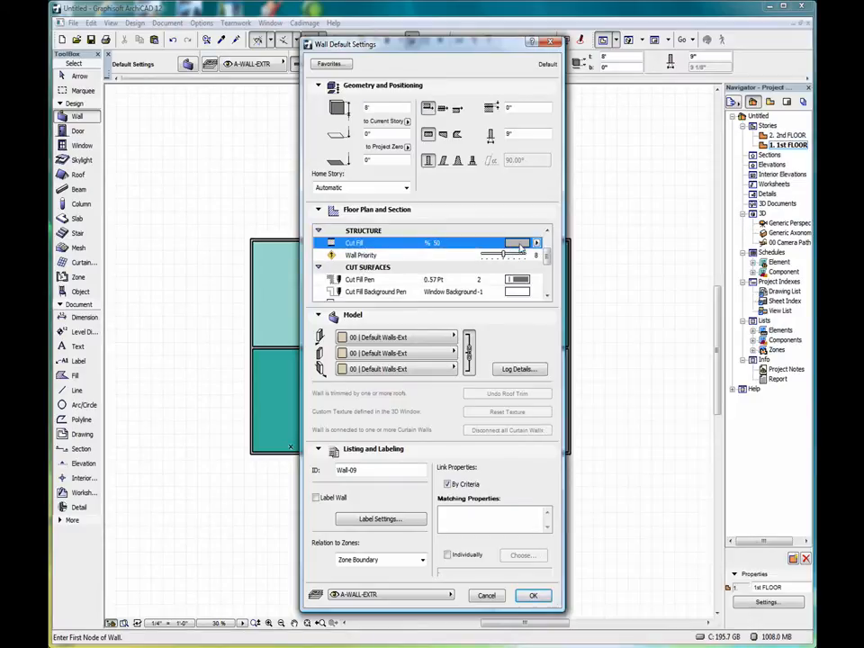
- Set the default wall's cut fill background pen to blue, pen 125
left_click(548, 298)
left_click(548, 298)
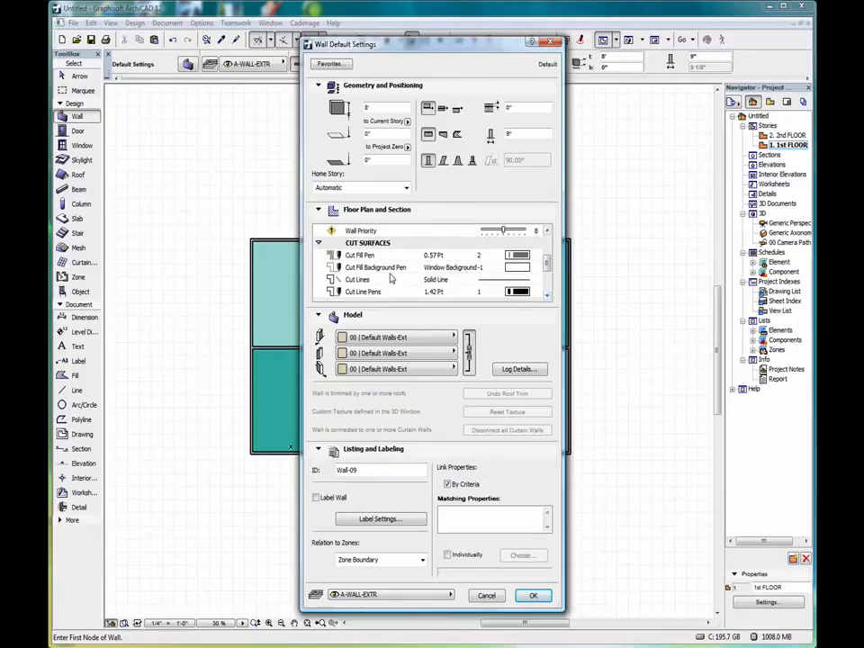
left_click(423, 267)
left_click(520, 256)
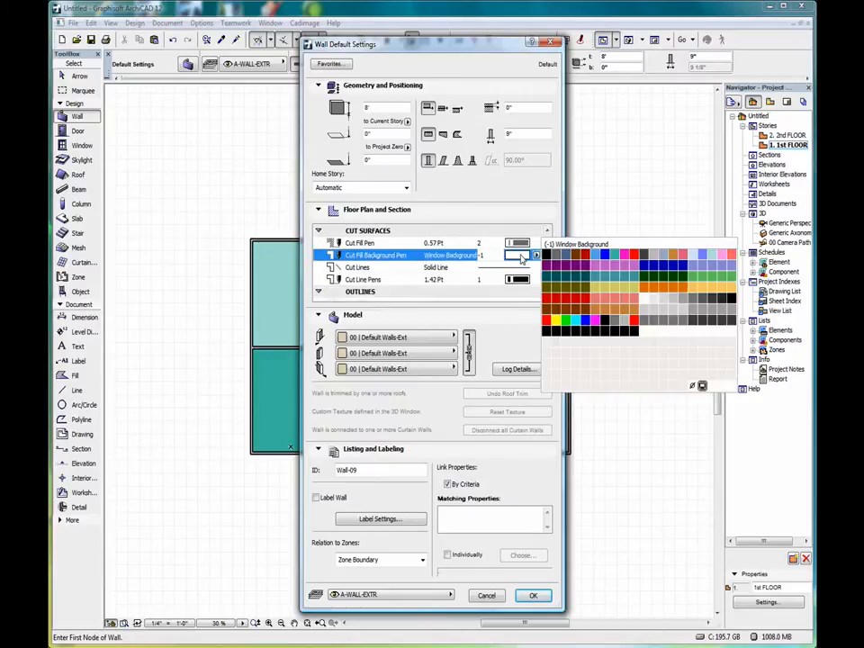
left_click(585, 327)
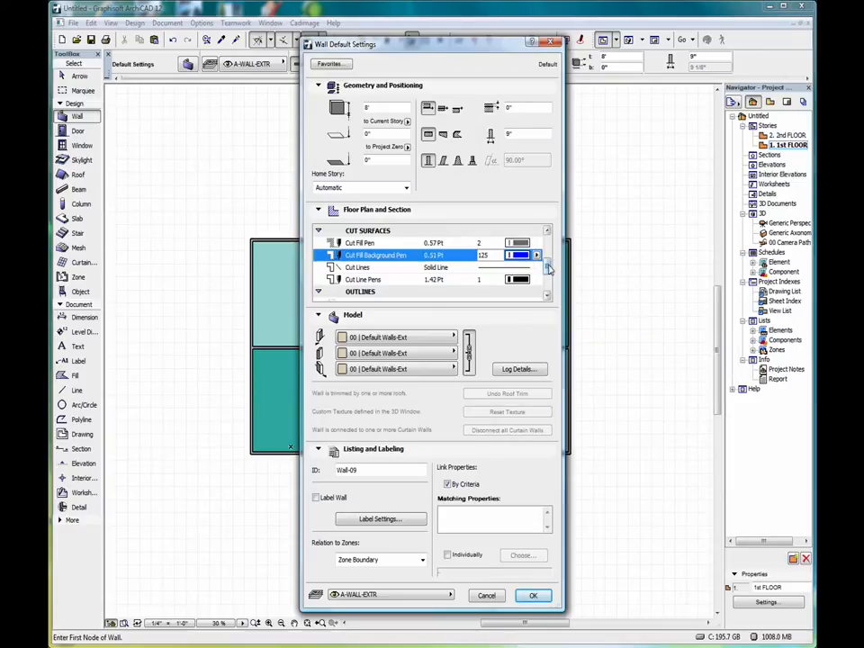
- Check the default wall's cut fill choices again and pick a light red cut fill background pen
left_click_drag(549, 269, 550, 261)
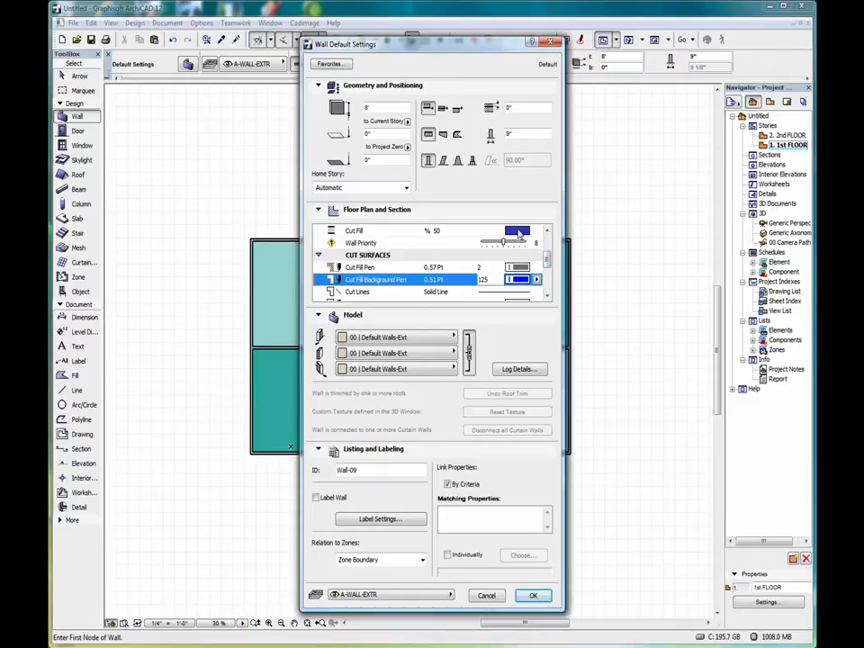
left_click(520, 235)
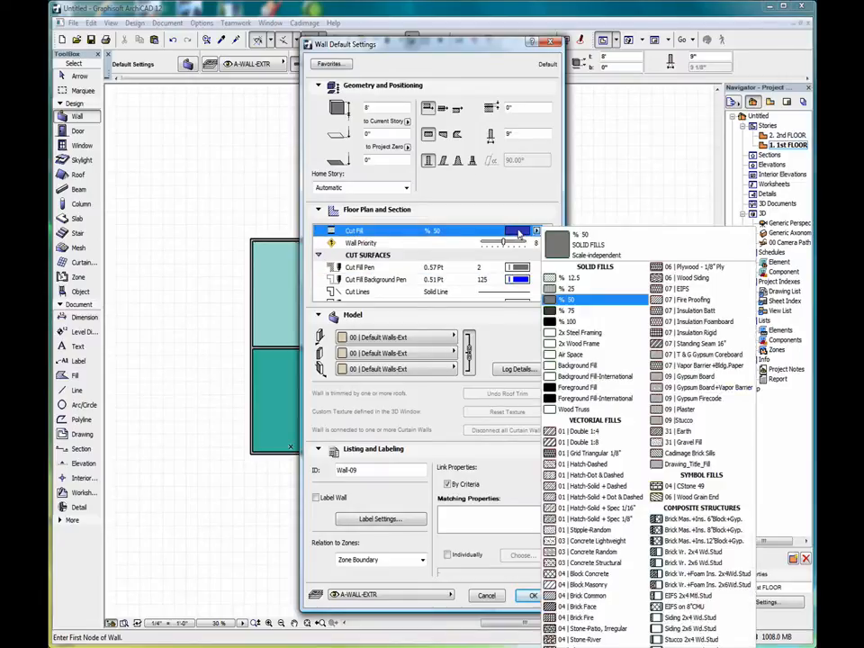
left_click(520, 233)
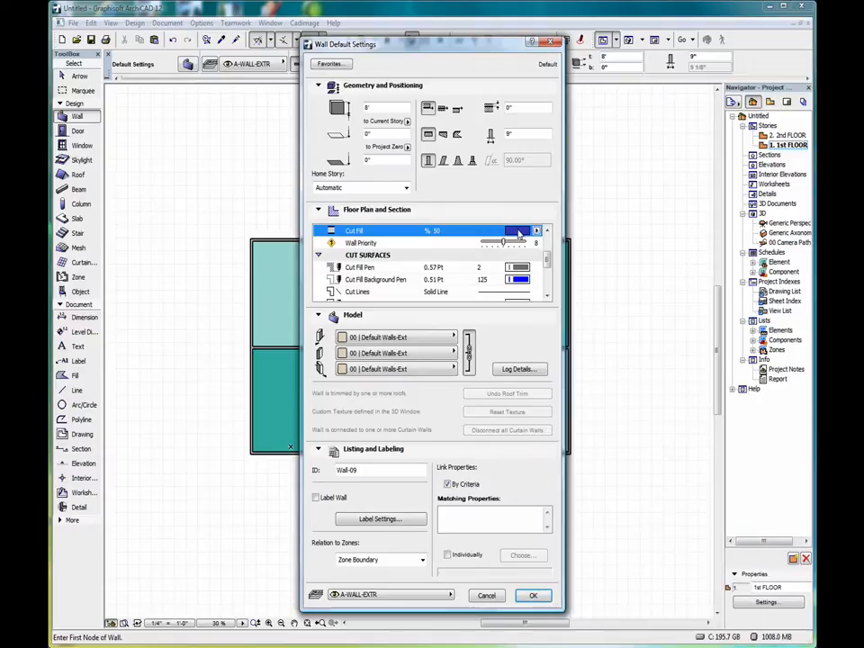
left_click(521, 280)
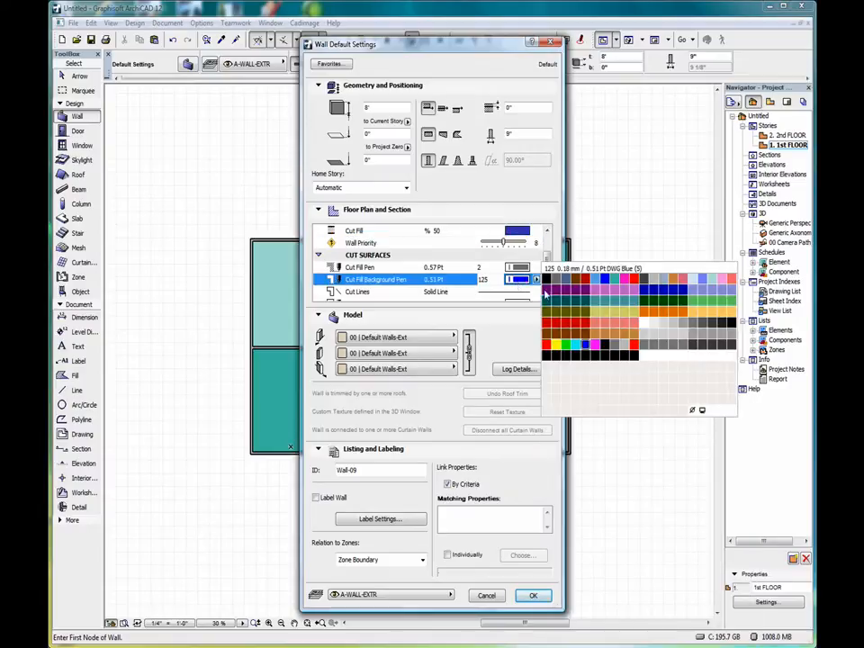
left_click(619, 324)
- Open the default settings of the Slab tool and set the cut fill to 03 | Concrete Structural
double_click(75, 220)
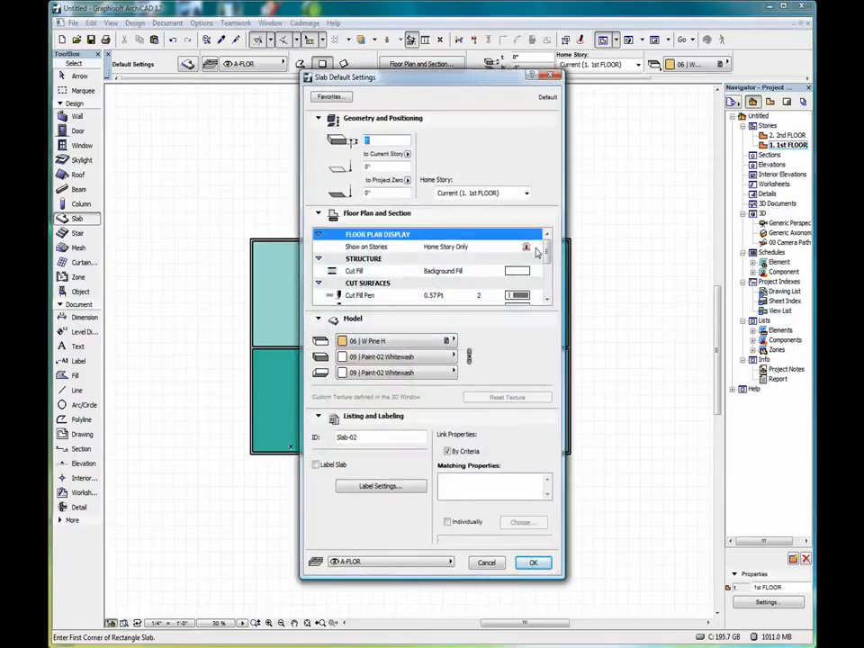
left_click(517, 270)
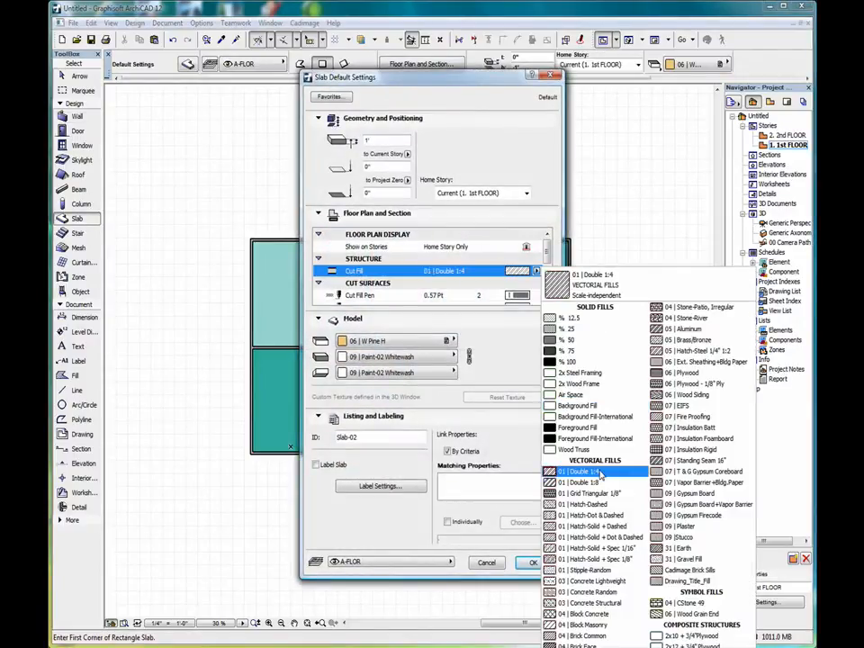
left_click(590, 594)
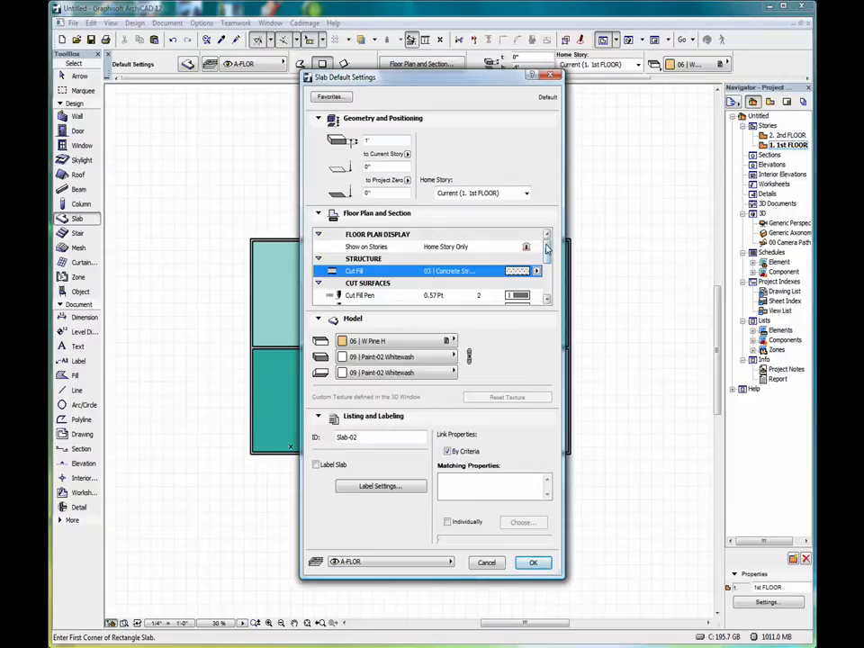
- Review the default slab's cut surface settings and turn on Cover Fills
left_click(549, 302)
left_click(549, 303)
left_click(548, 302)
left_click(548, 303)
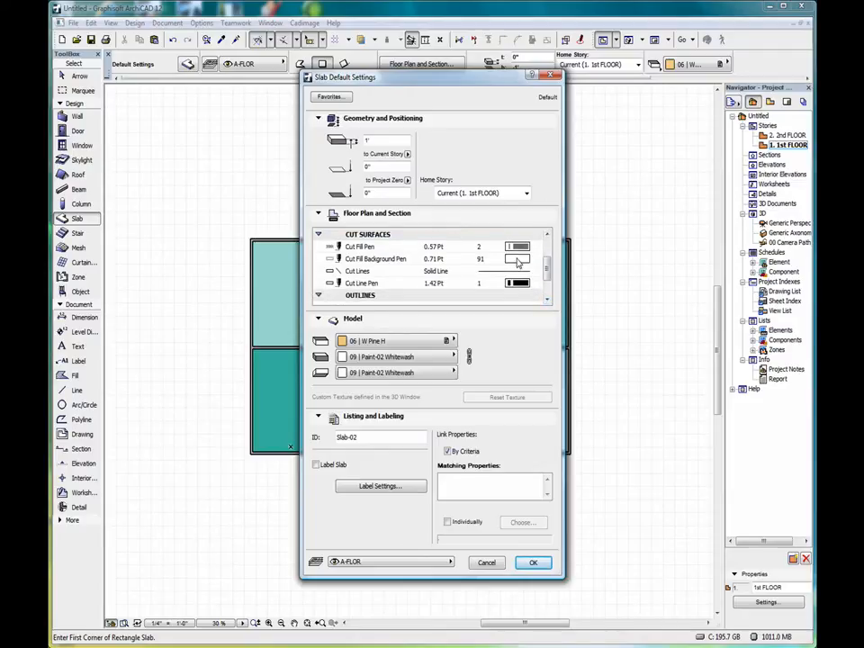
left_click(547, 300)
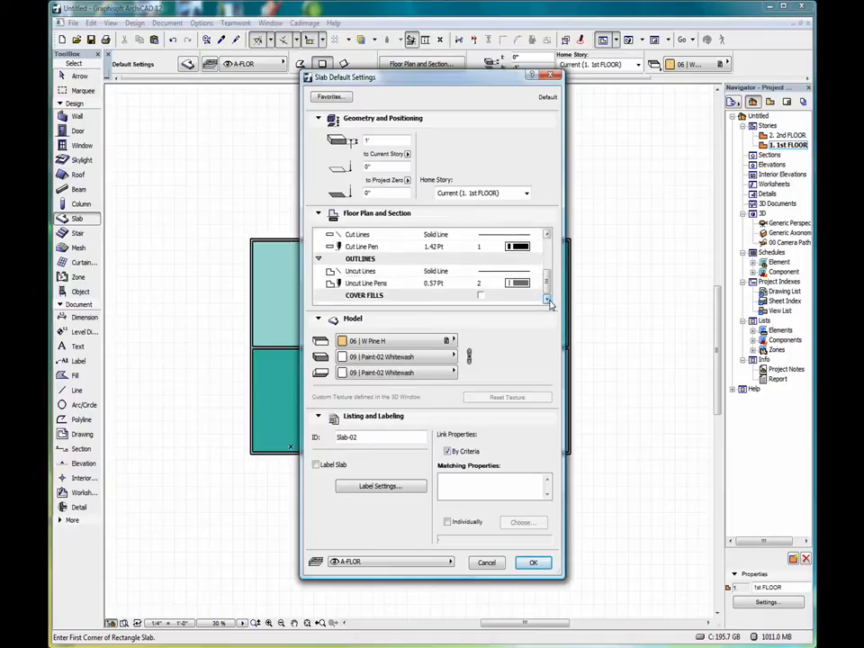
left_click(481, 297)
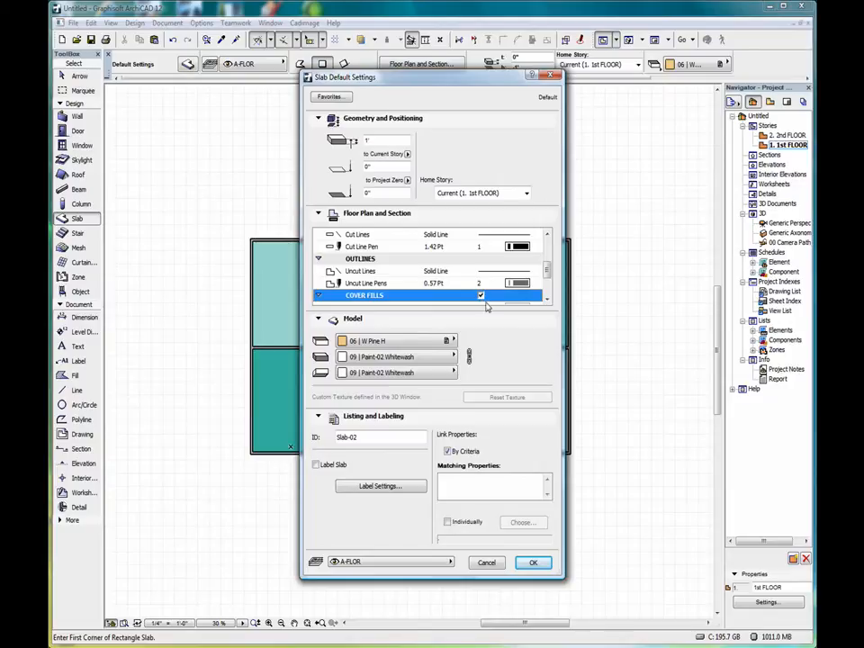
- Turn off Use Fill of Surface Material in the default slab's cover fill settings
left_click(546, 303)
left_click(547, 302)
left_click(547, 302)
left_click(546, 303)
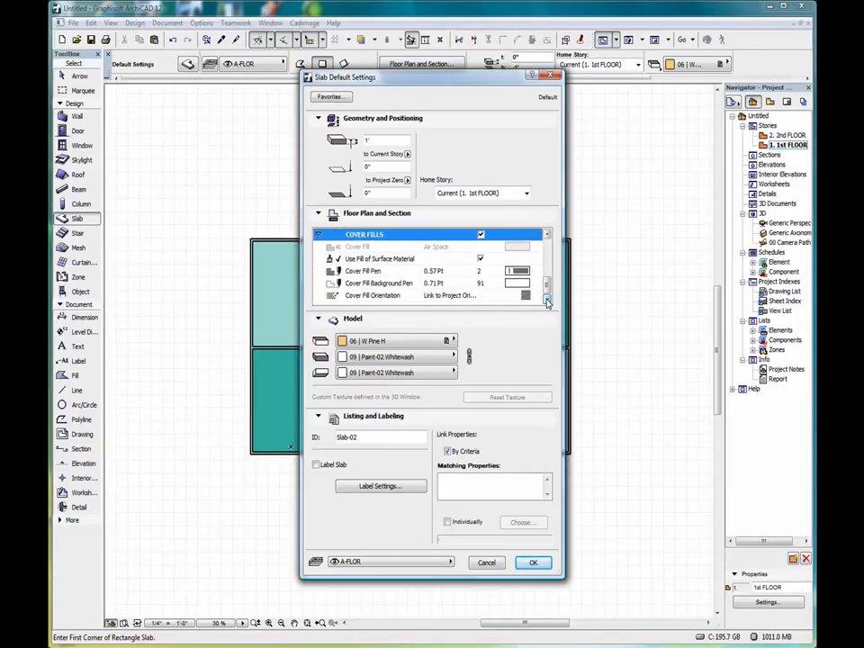
left_click(480, 259)
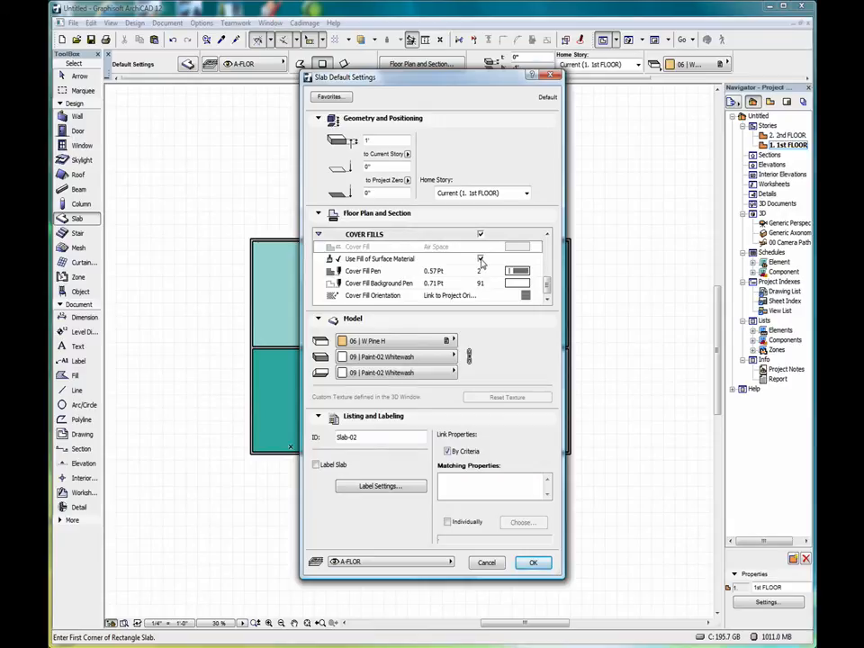
left_click(480, 259)
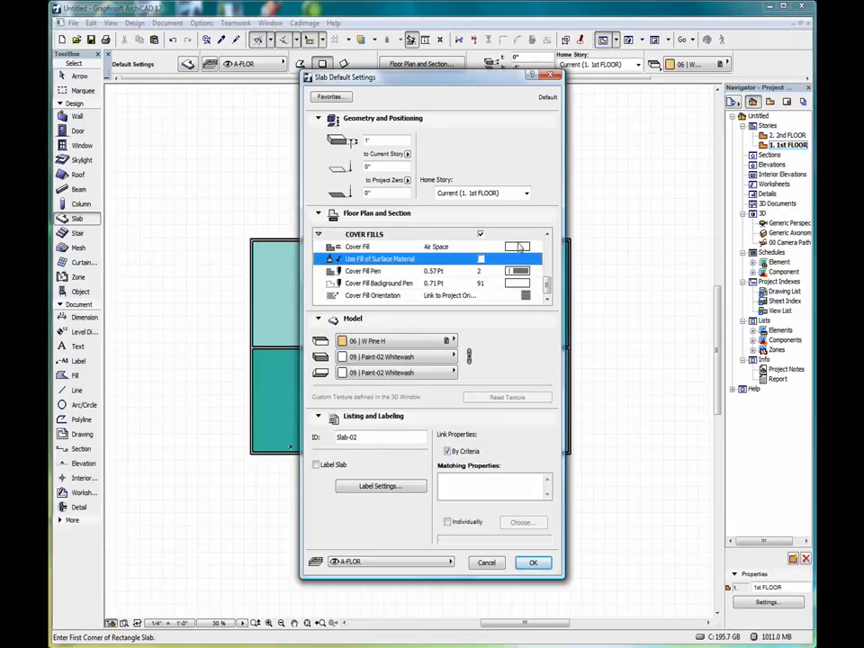
- Set the default slab's cover fill to 01 | Grid 16" and draw a wide rectangular slab above the walled cells on the floor plan
left_click(519, 248)
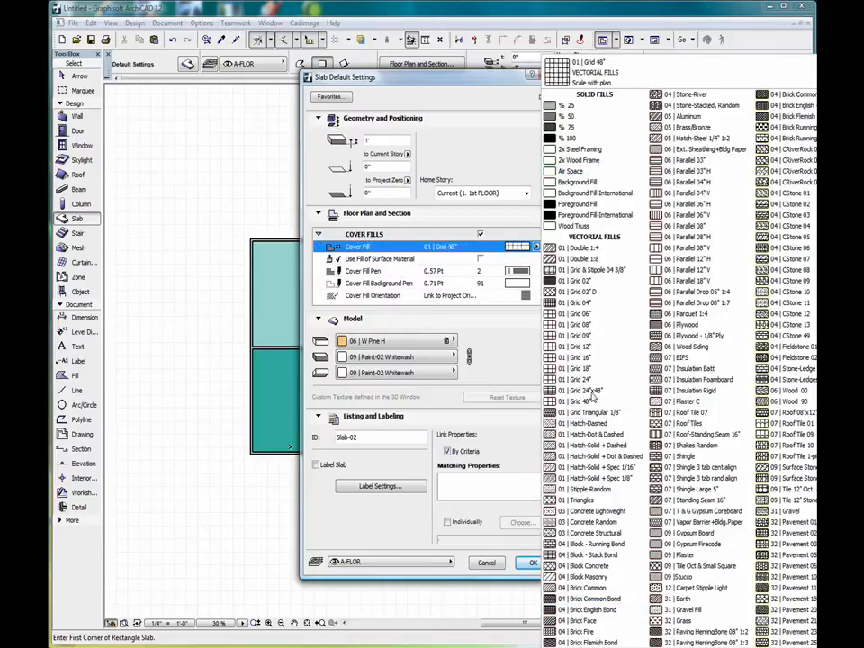
left_click(592, 360)
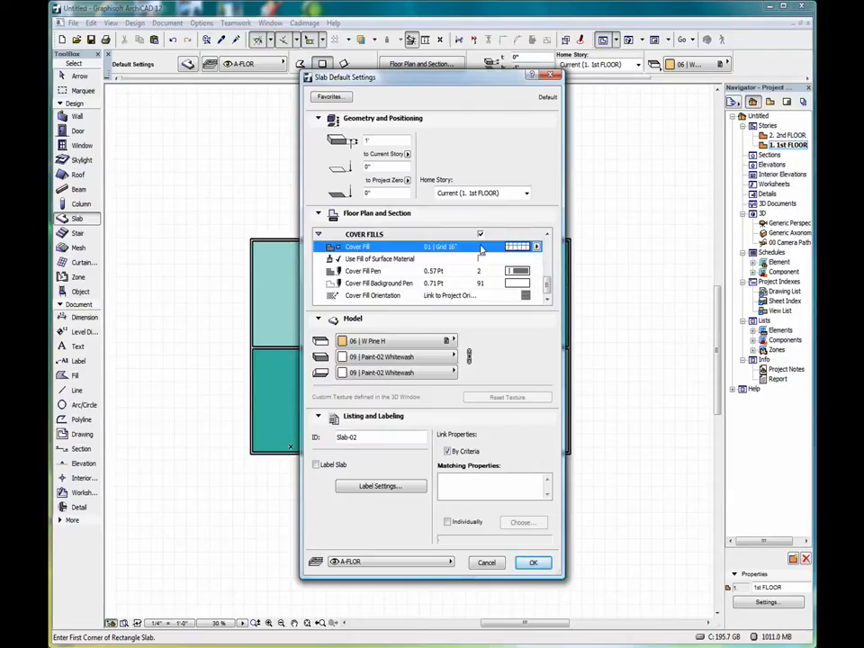
left_click(533, 564)
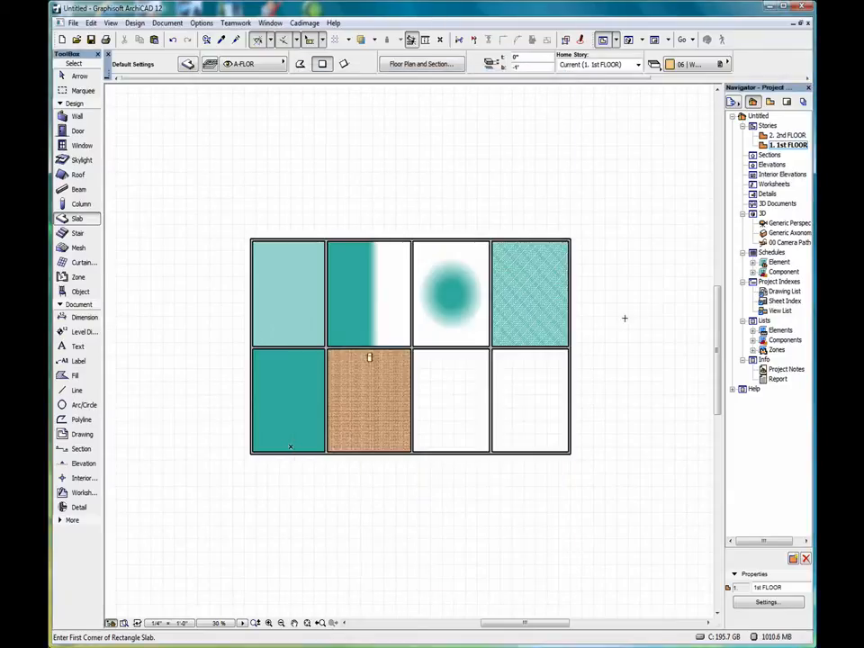
left_click(332, 115)
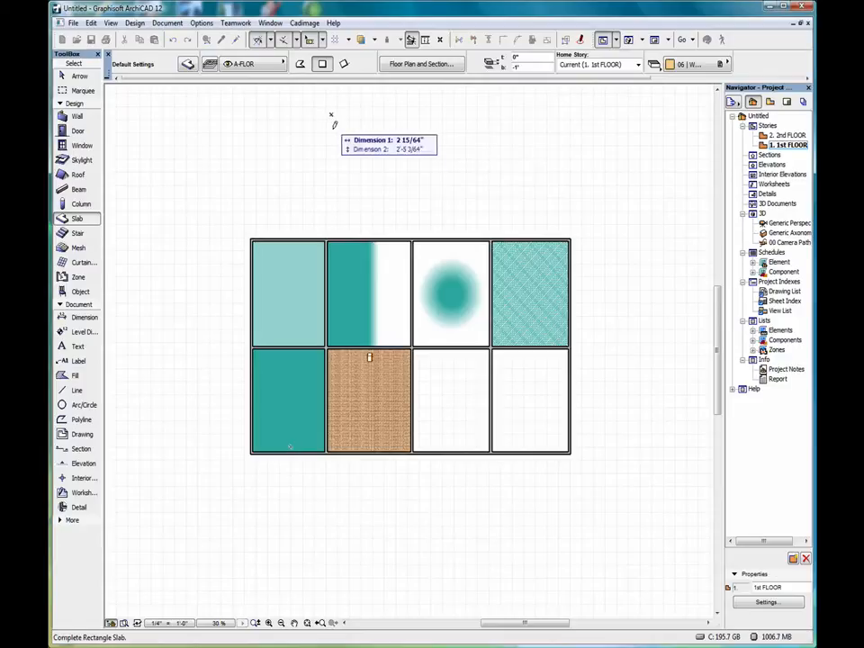
left_click(477, 188)
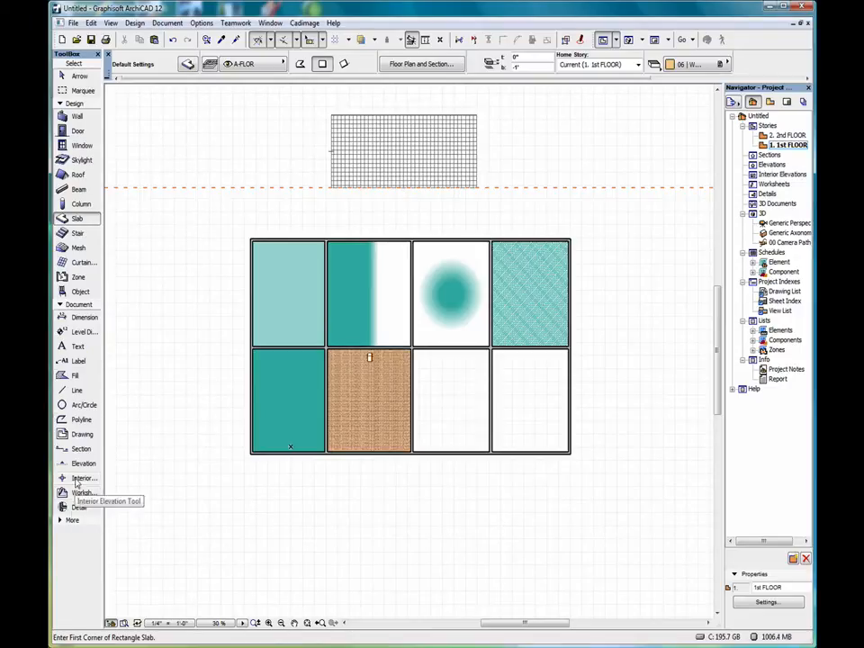
- Draw a vertical section line through the middle of the grid-patterned slab, with its depth range extending to the right
left_click(81, 449)
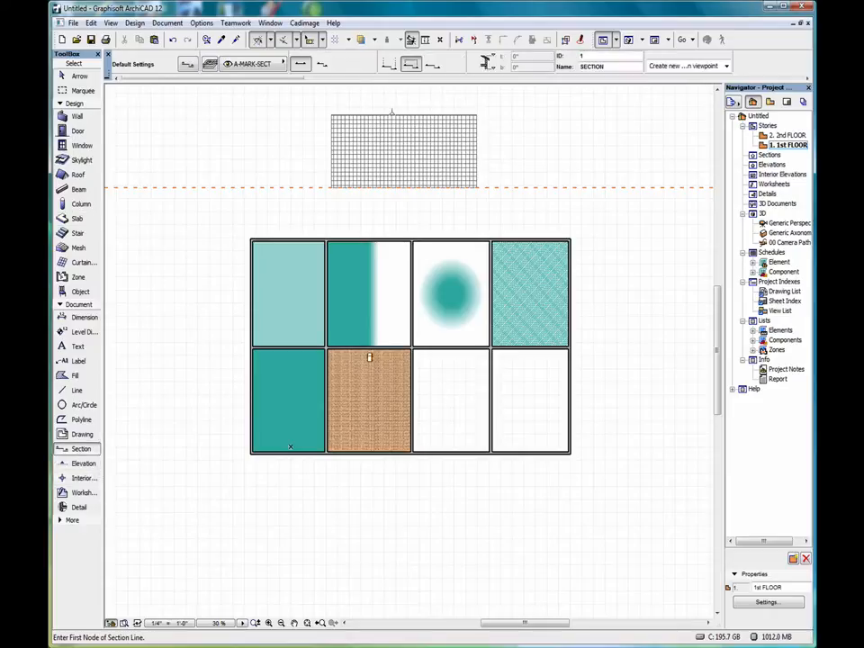
left_click(403, 98)
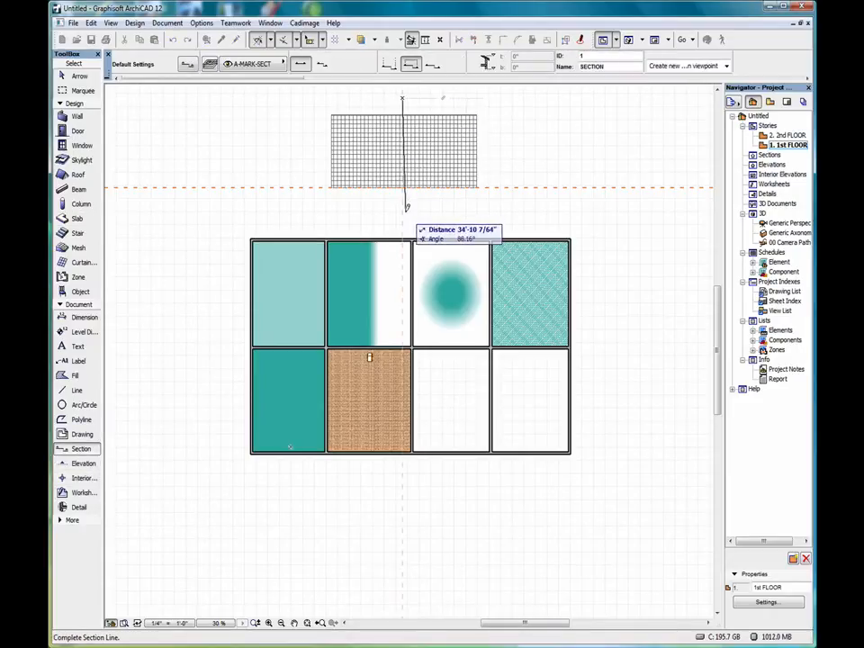
left_click(403, 216)
left_click(430, 213)
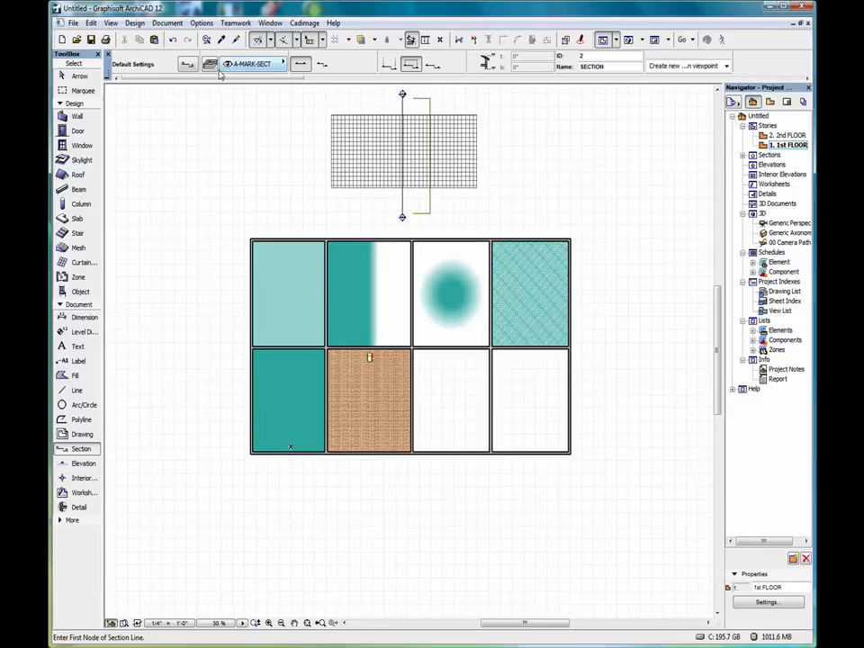
- Open the section cut through the grid-patterned slab, examine the slab's cut fill there, and return to the 1st floor plan
left_click(63, 77)
left_click(405, 111)
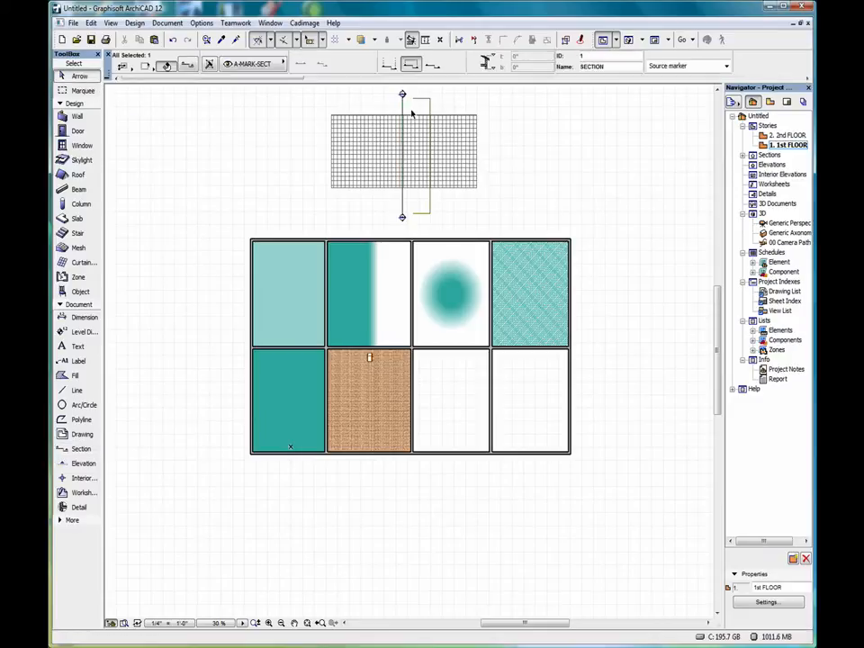
right_click(519, 128)
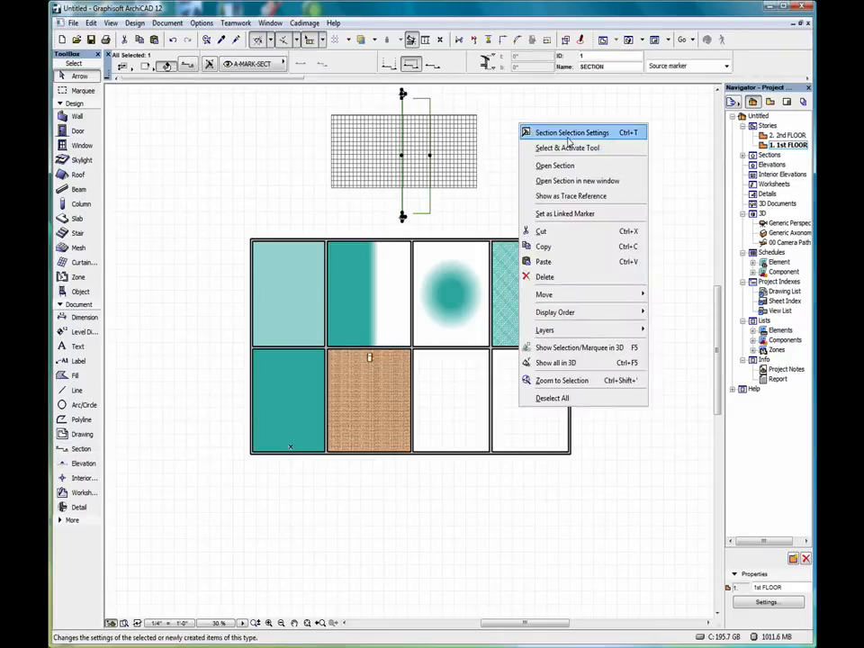
left_click(569, 165)
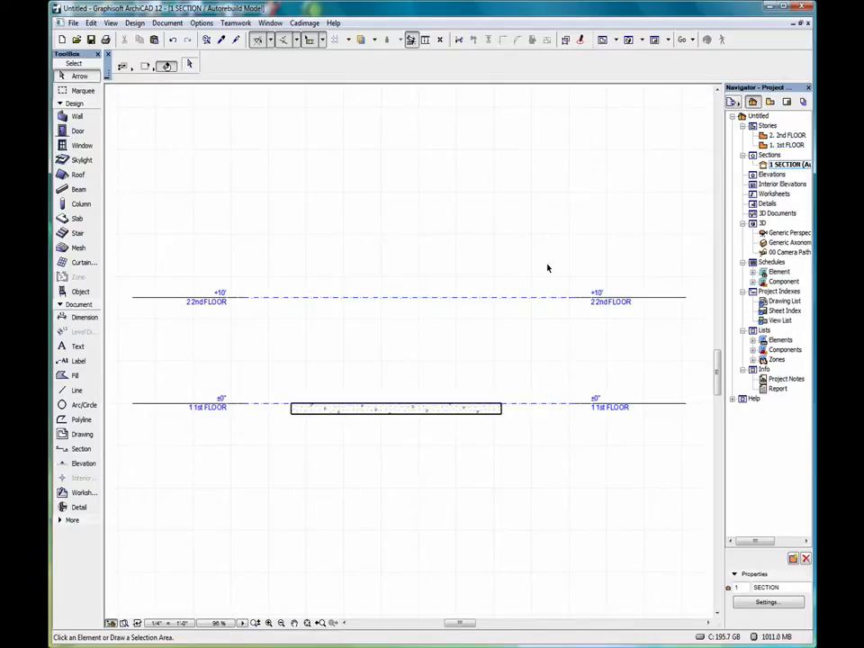
scroll(361, 453, "up", 5)
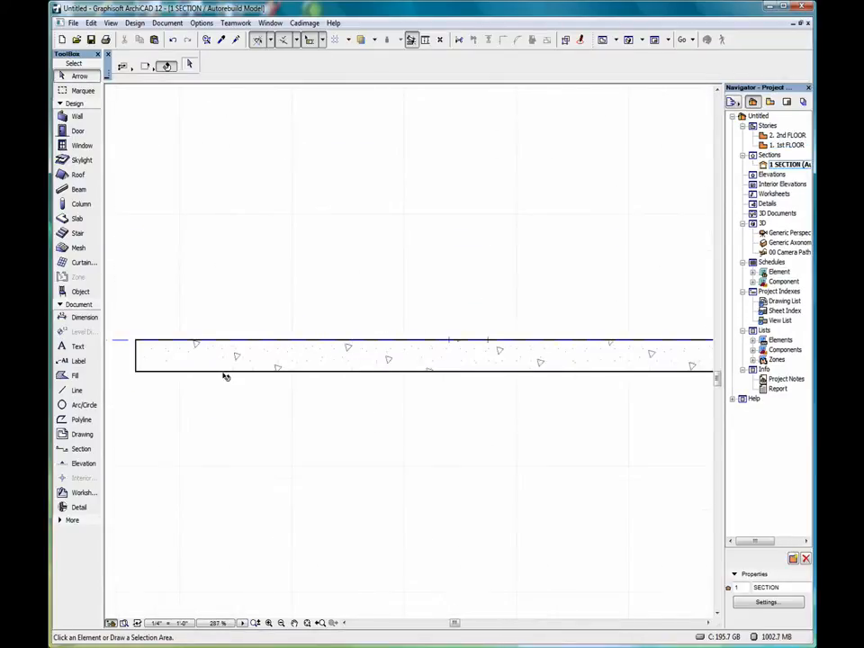
scroll(397, 370, "down", 2)
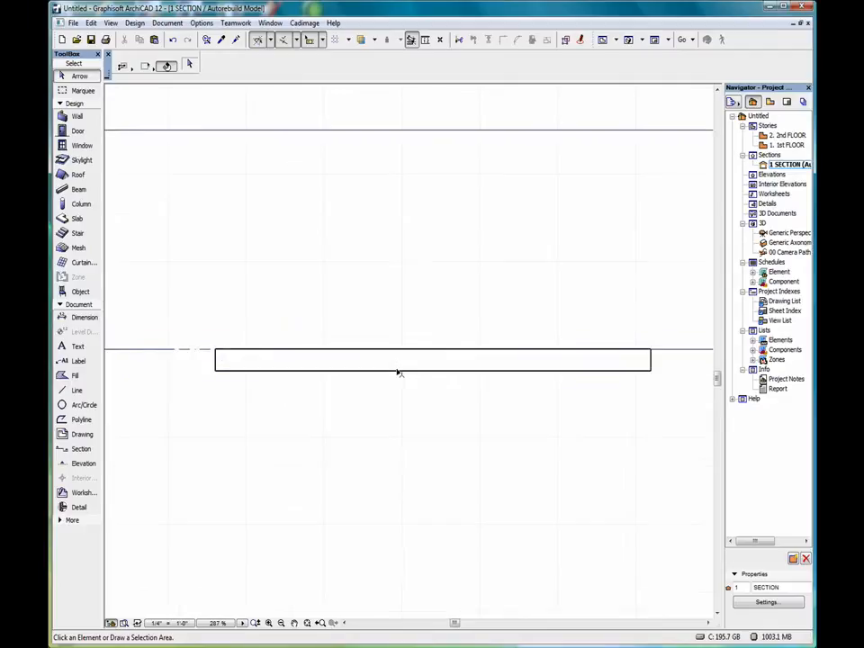
double_click(785, 145)
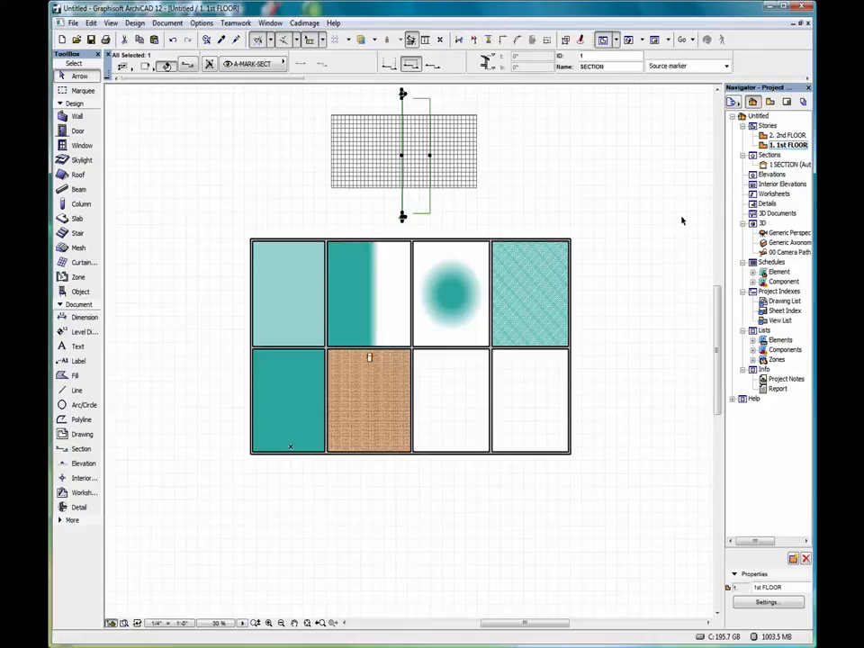
left_click(518, 122)
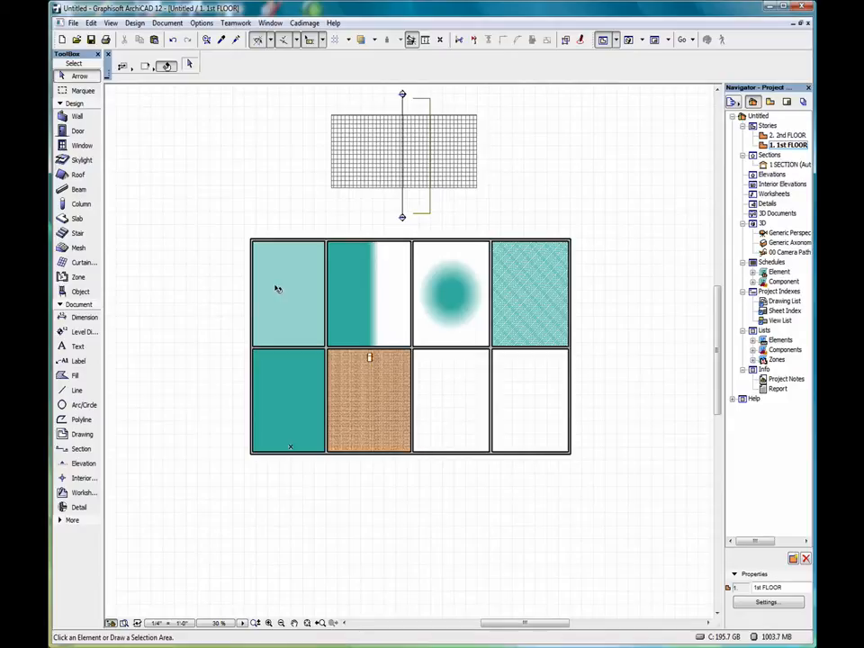
- Review the fill category and the available fill patterns of the % 50 solid fill in the first cell of the upper row
left_click(289, 299)
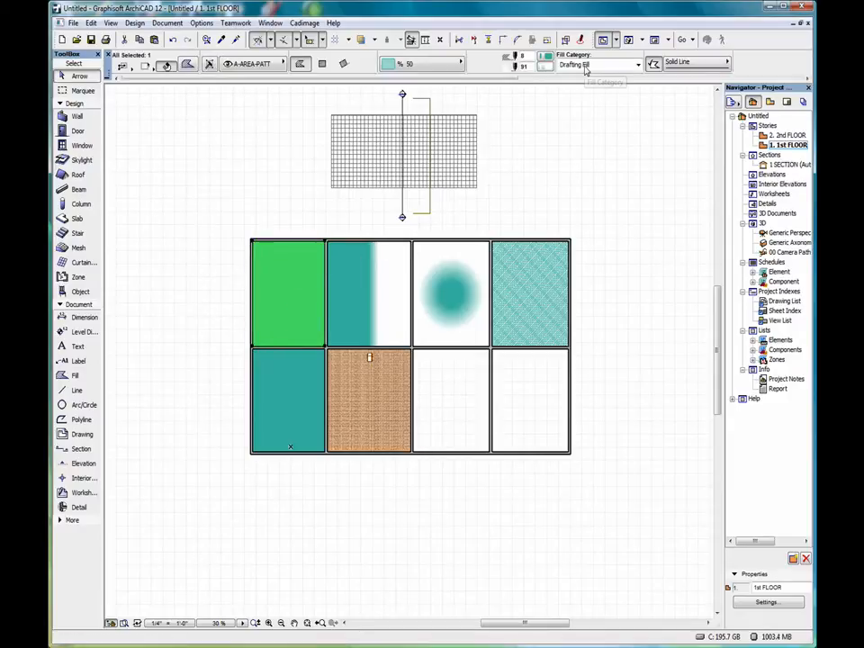
left_click(638, 65)
left_click(639, 66)
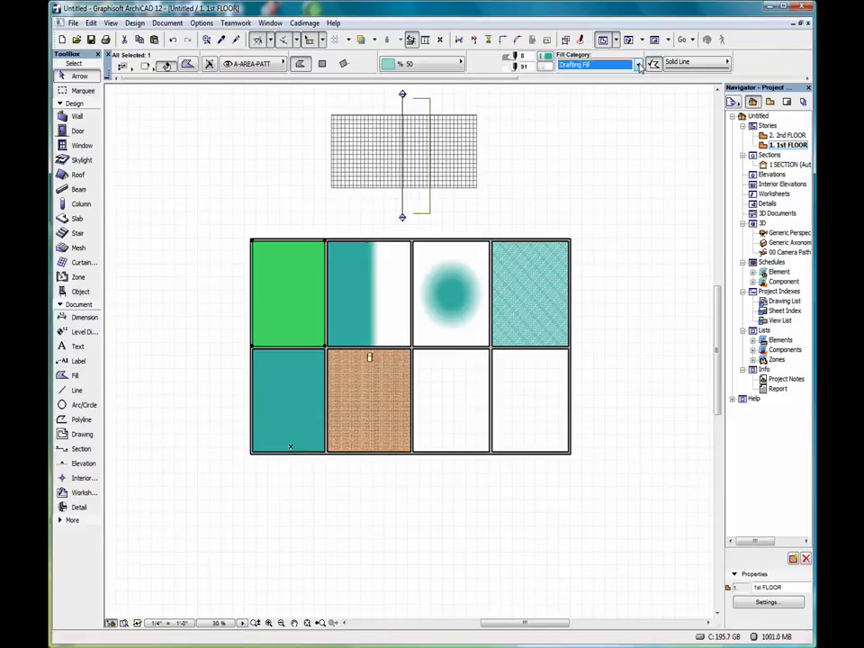
right_click(294, 160)
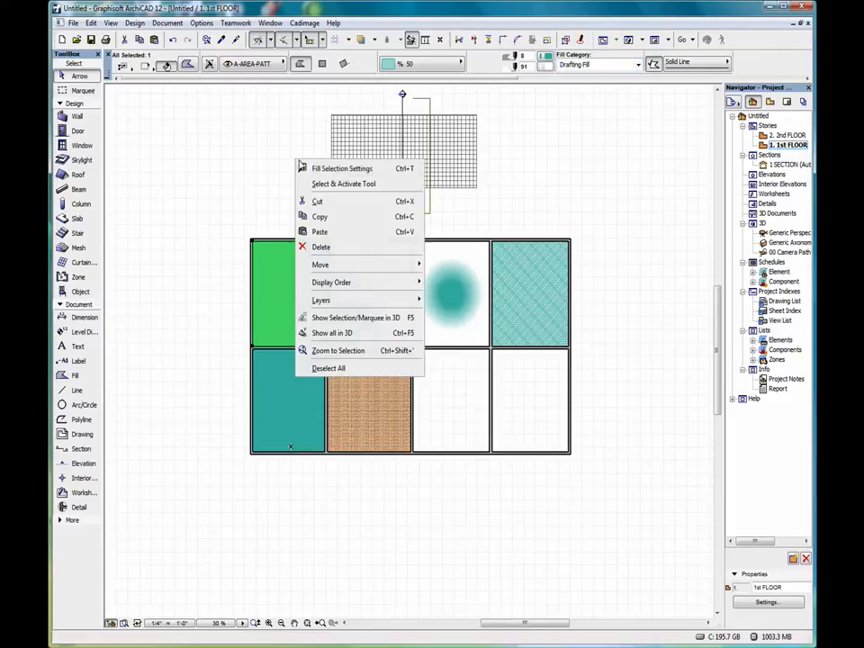
left_click(324, 168)
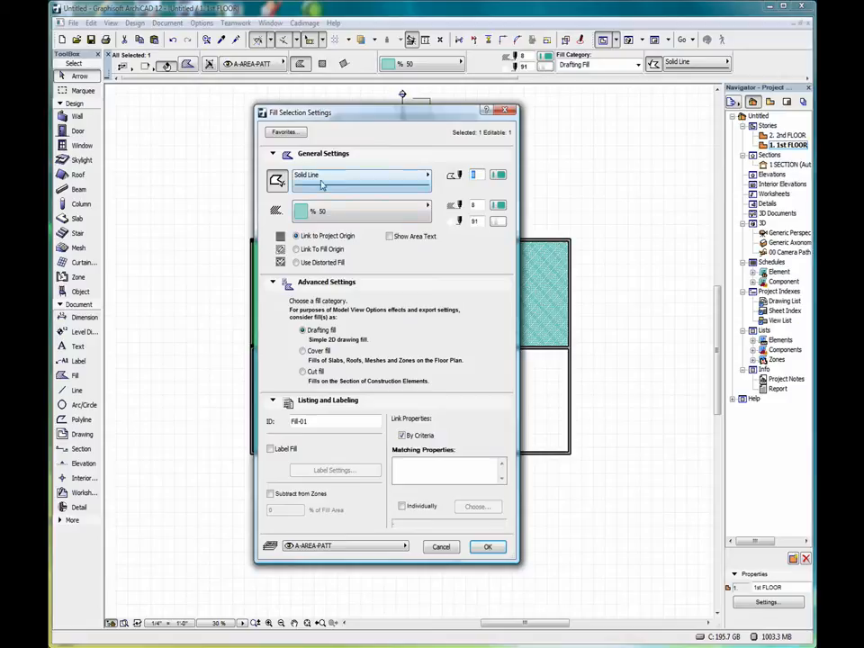
left_click(352, 215)
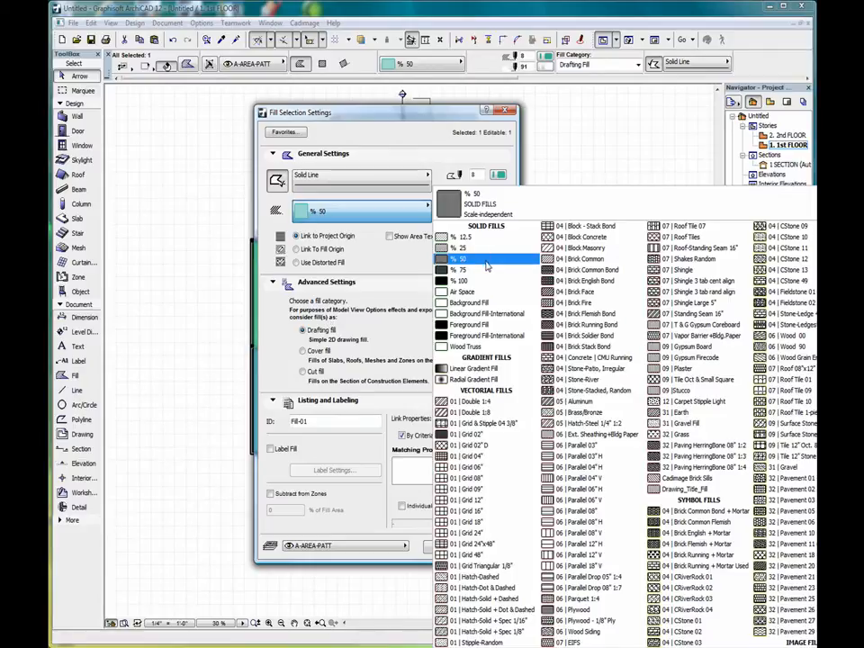
left_click(616, 147)
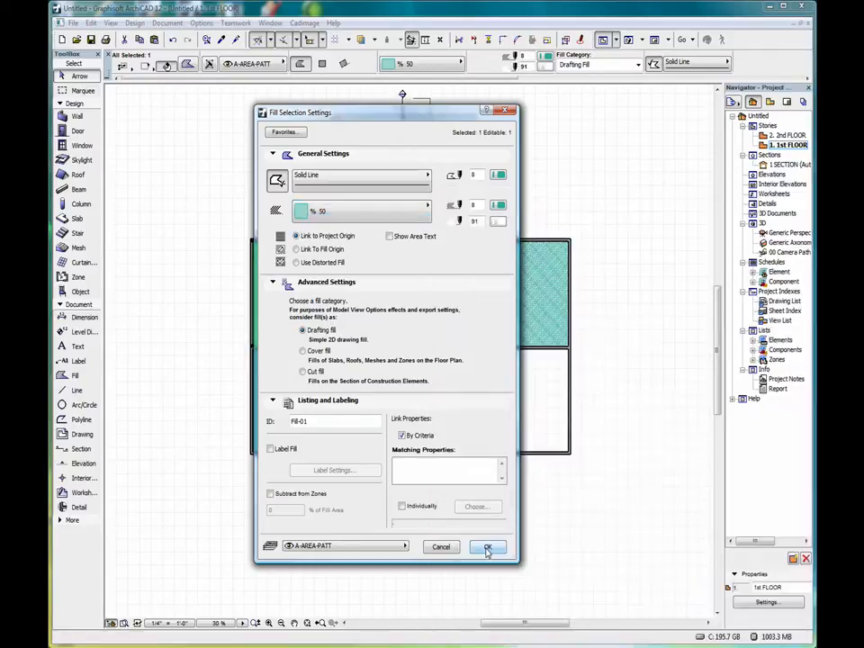
left_click(487, 548)
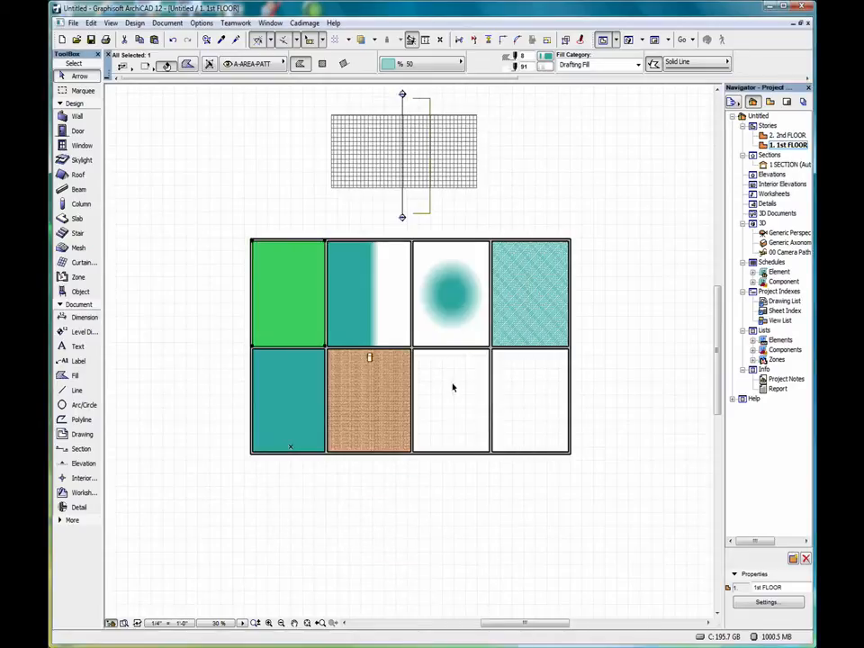
- Review the selection settings of the linear gradient fill in the second cell of the upper row
left_click(369, 290)
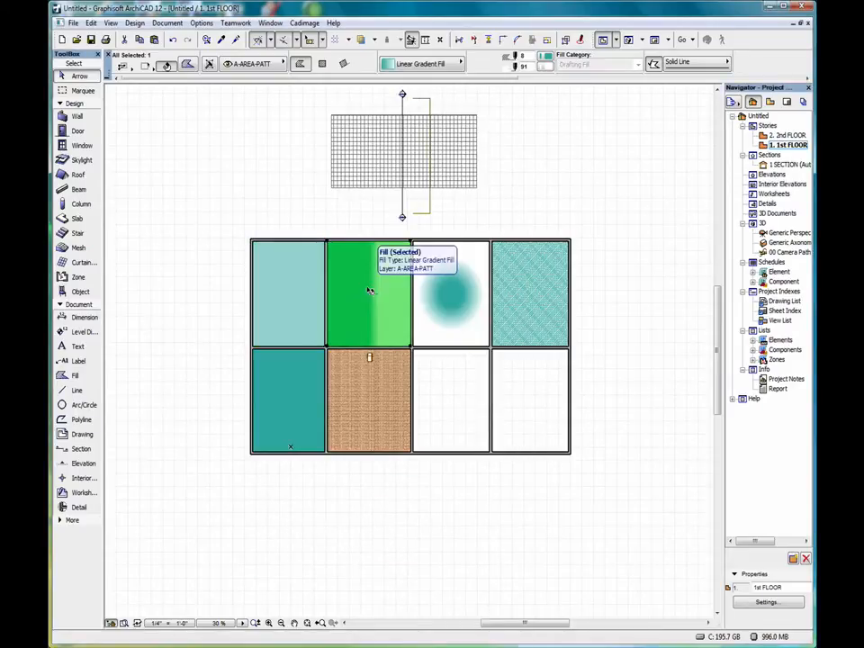
right_click(369, 291)
left_click(400, 298)
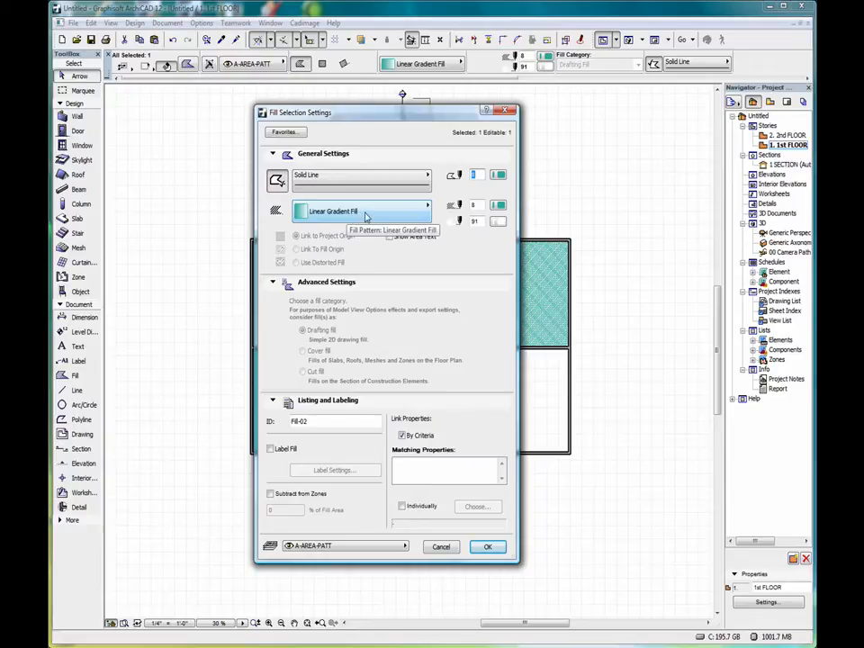
left_click(487, 546)
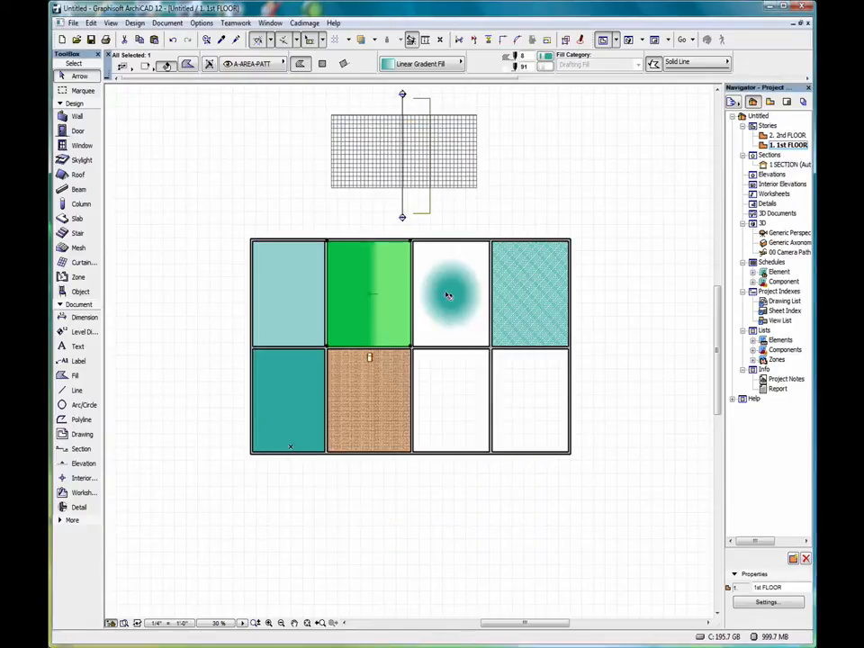
- Review the selection settings of the radial gradient fill in the third cell of the upper row
left_click(447, 296)
right_click(447, 295)
left_click(476, 305)
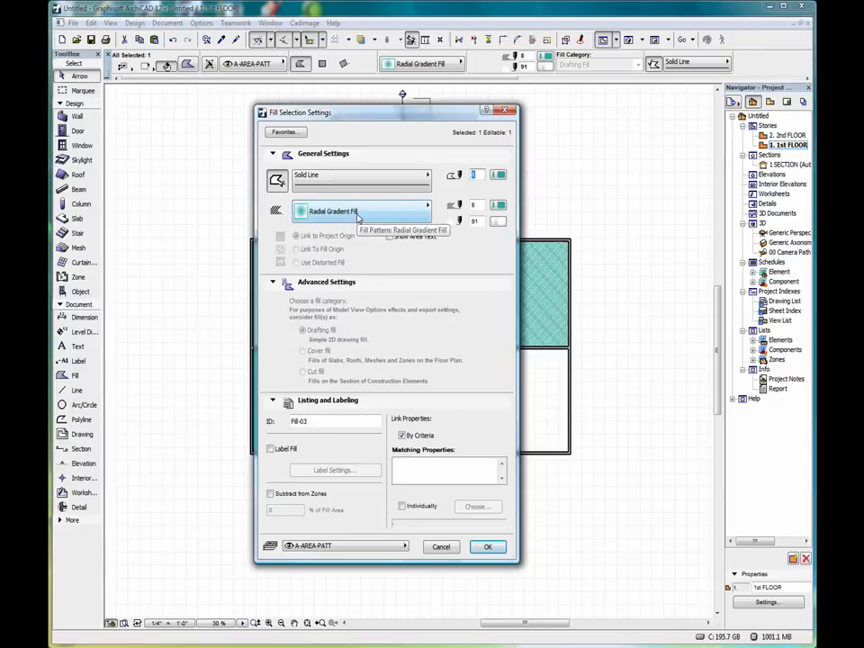
left_click(489, 547)
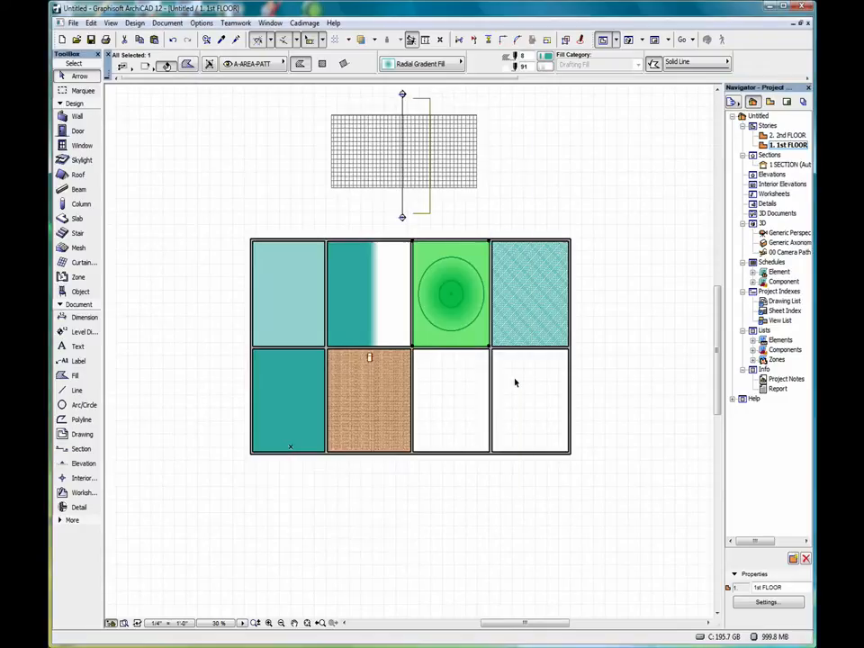
- Review the settings and the vectorial pattern choices of the hatch fill in the last cell of the upper row
left_click(525, 293)
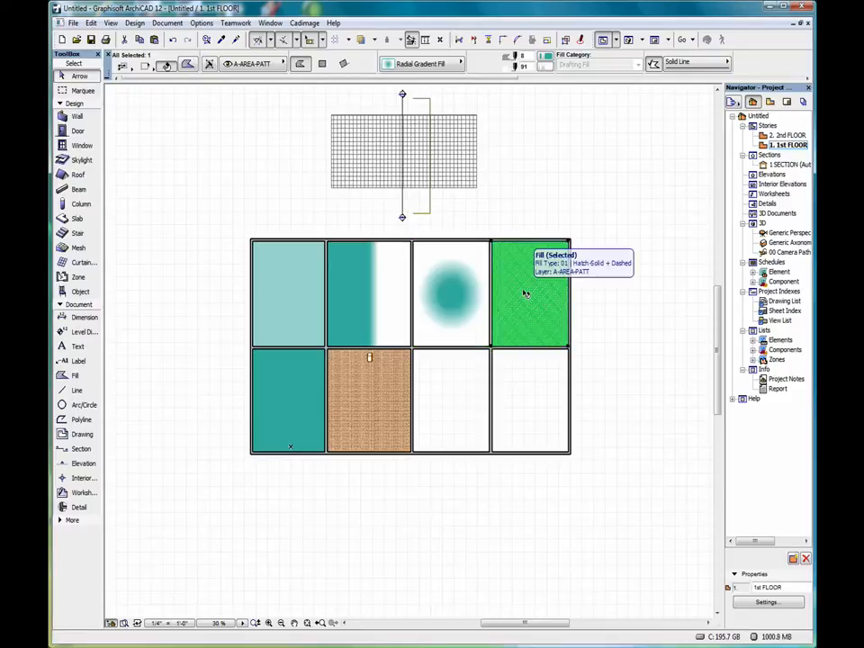
right_click(525, 294)
left_click(538, 299)
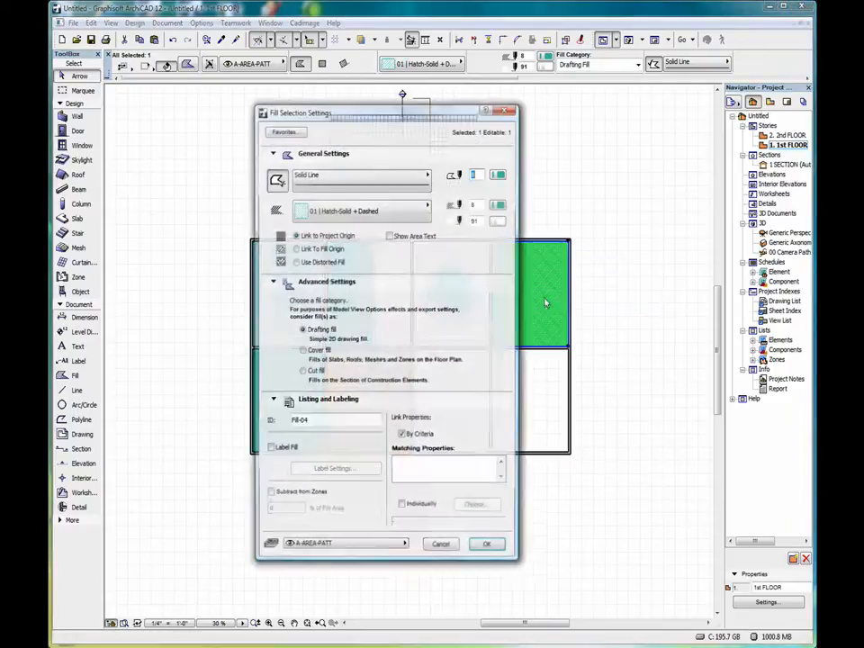
left_click(393, 219)
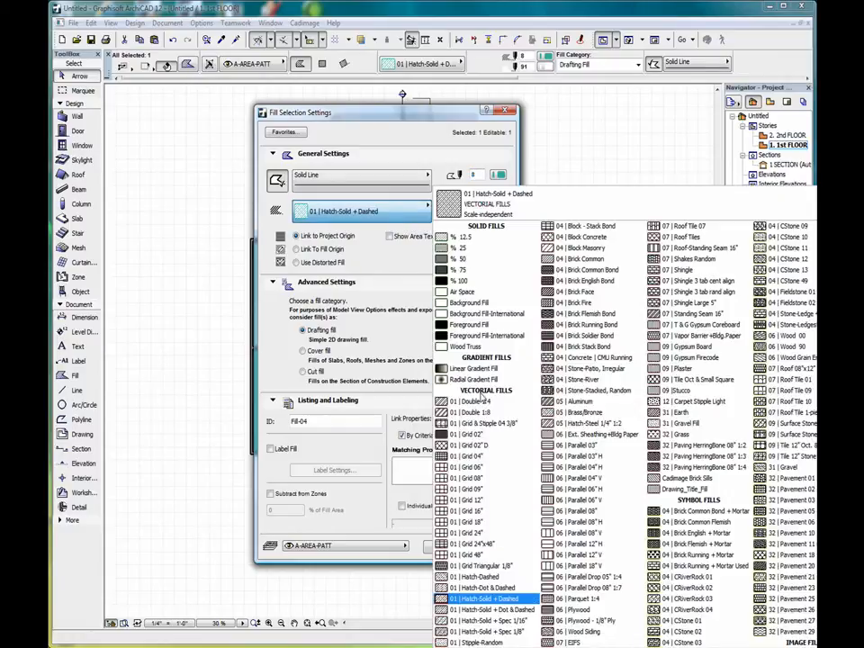
left_click(396, 214)
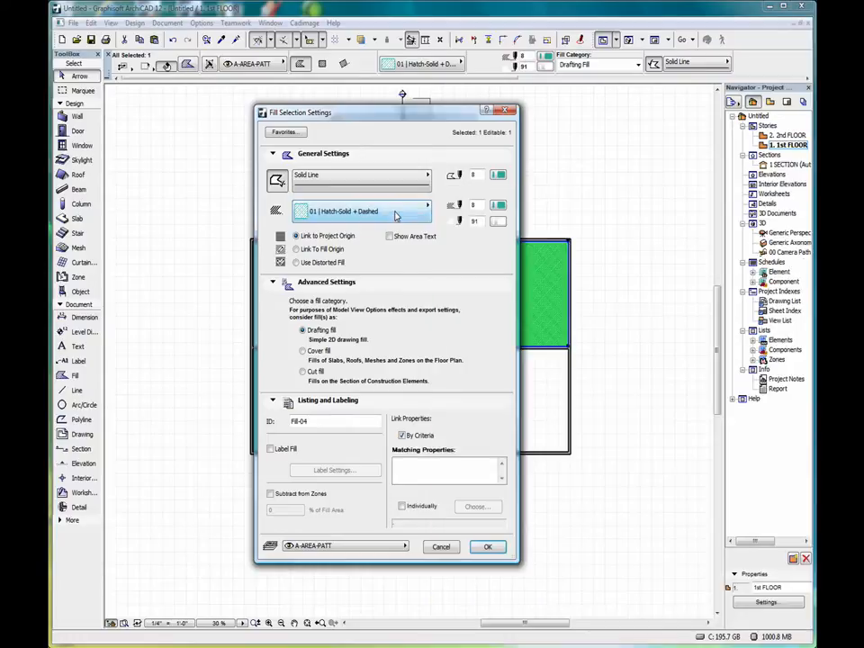
left_click(488, 548)
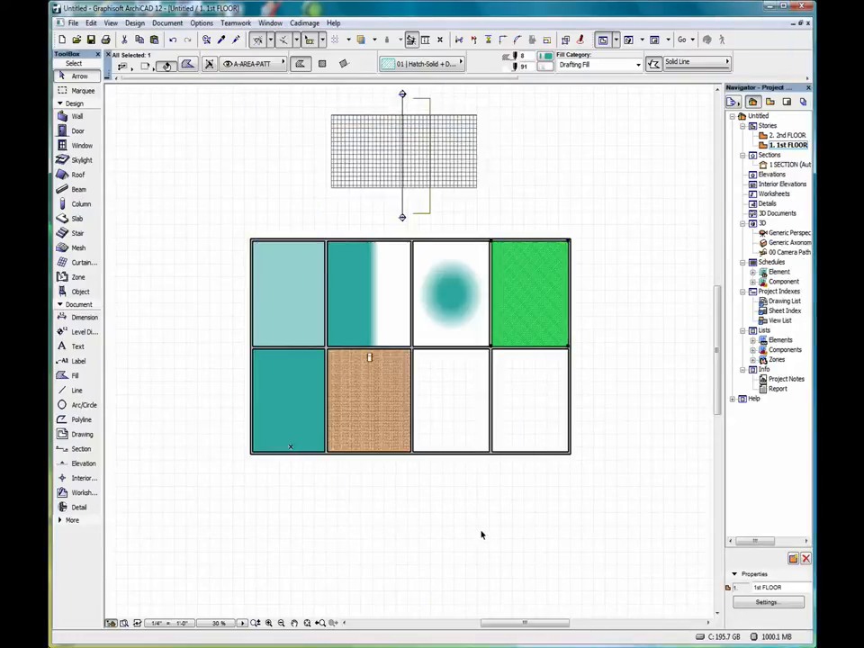
- Review the settings and the symbol pattern choices of the roof tile cover fill in the first cell of the lower row
left_click(285, 399)
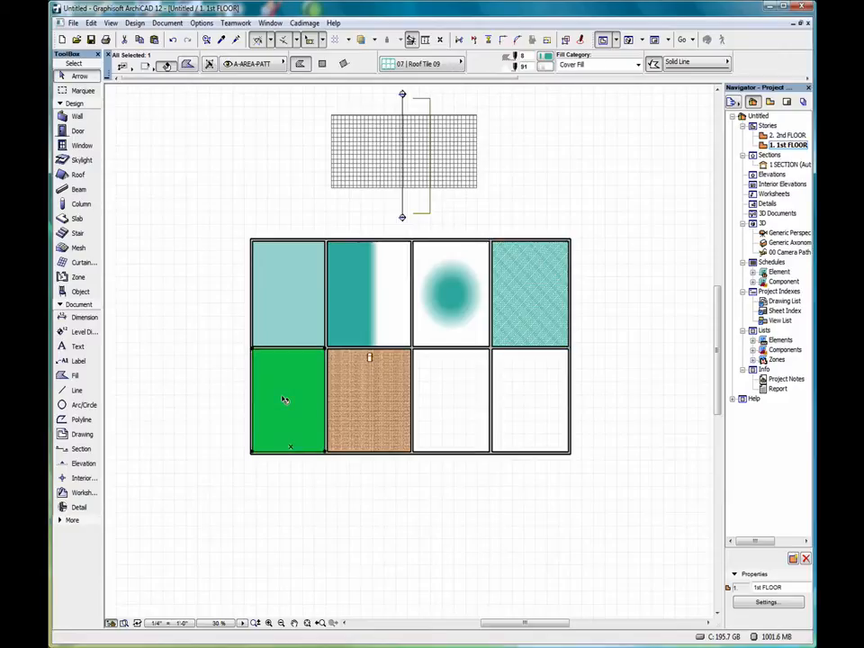
right_click(283, 397)
left_click(321, 405)
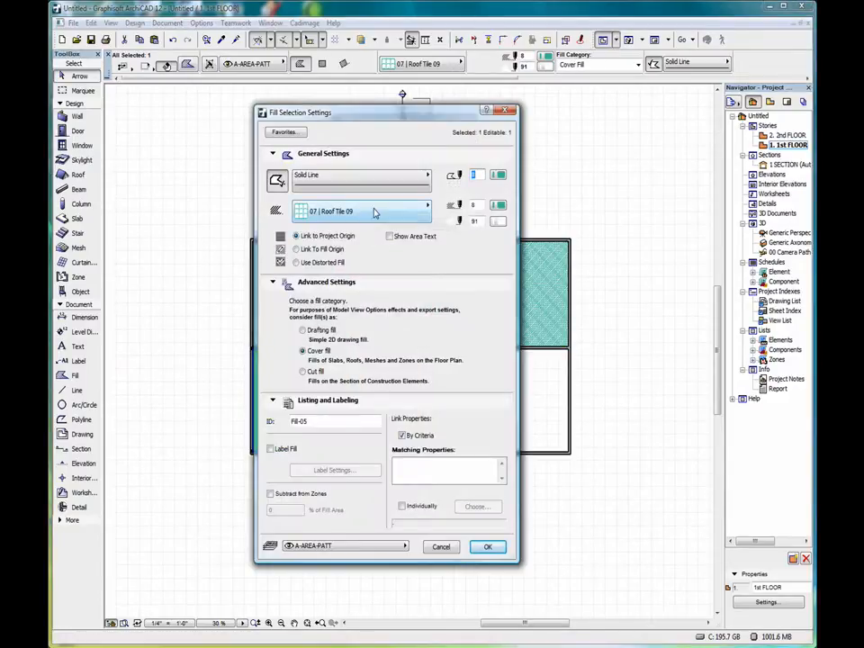
left_click(377, 212)
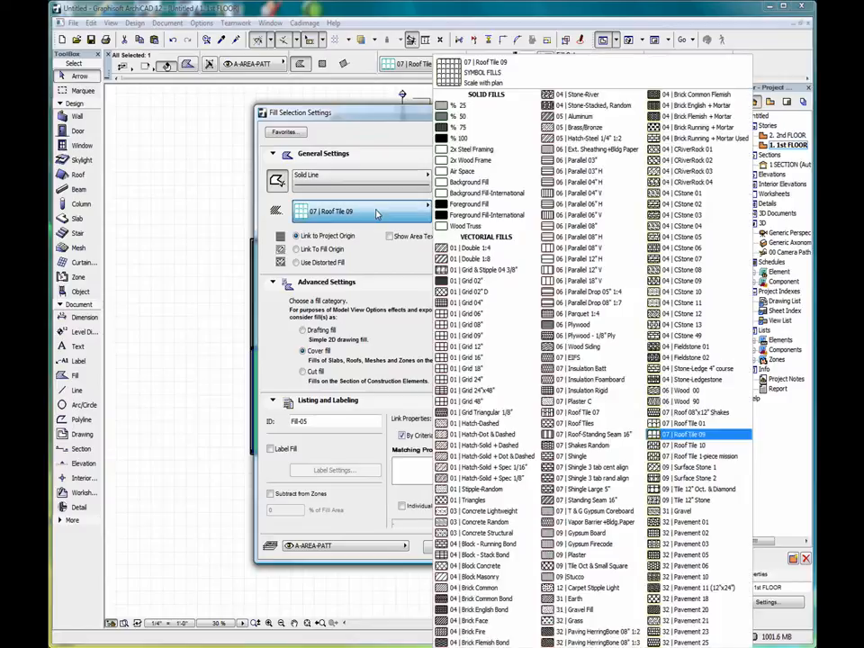
left_click(388, 118)
key("Return")
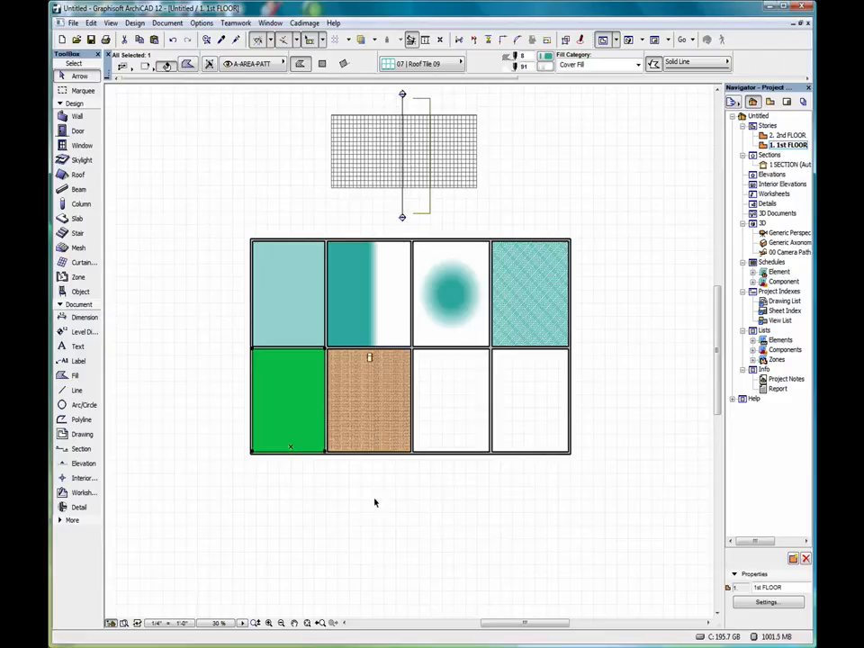
- Check the settings and the available patterns of the Wood Parquet fill in the lower row, and close its settings
left_click(369, 396)
right_click(369, 396)
left_click(409, 401)
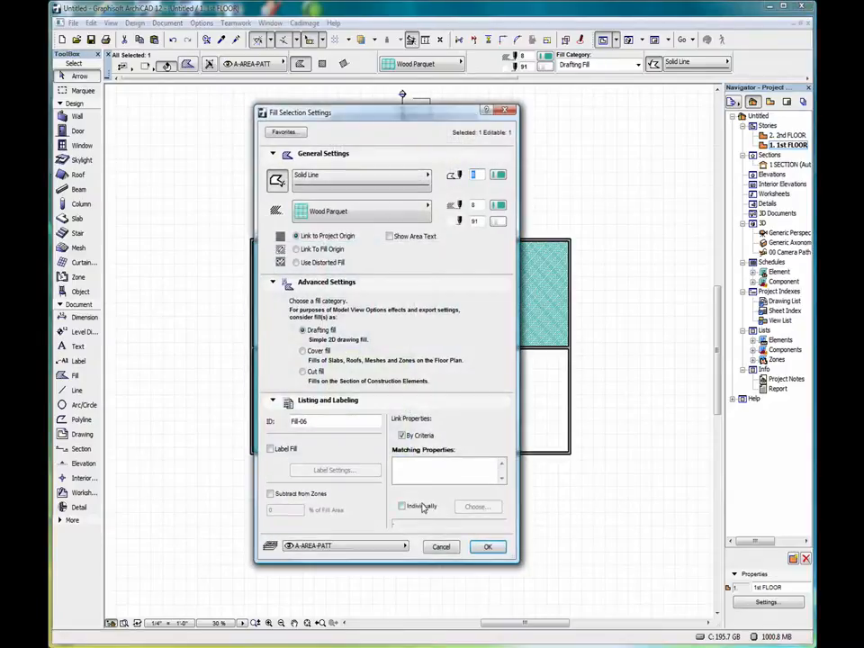
left_click(380, 218)
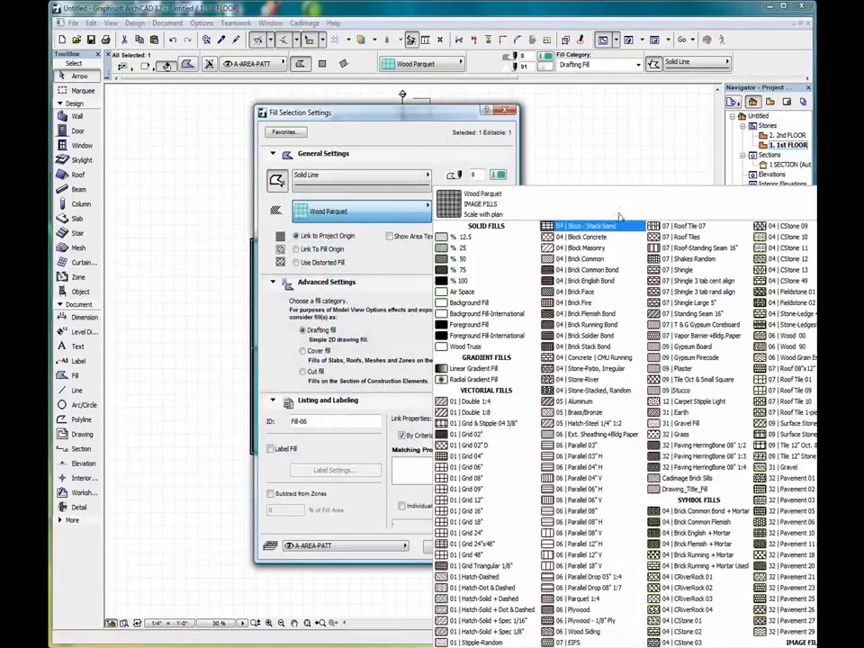
left_click(366, 105)
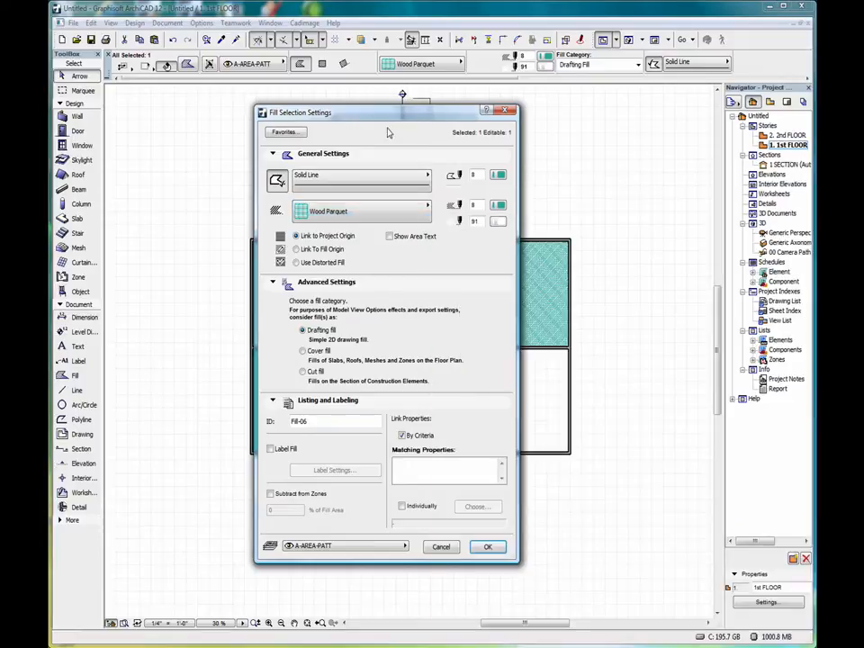
left_click(508, 110)
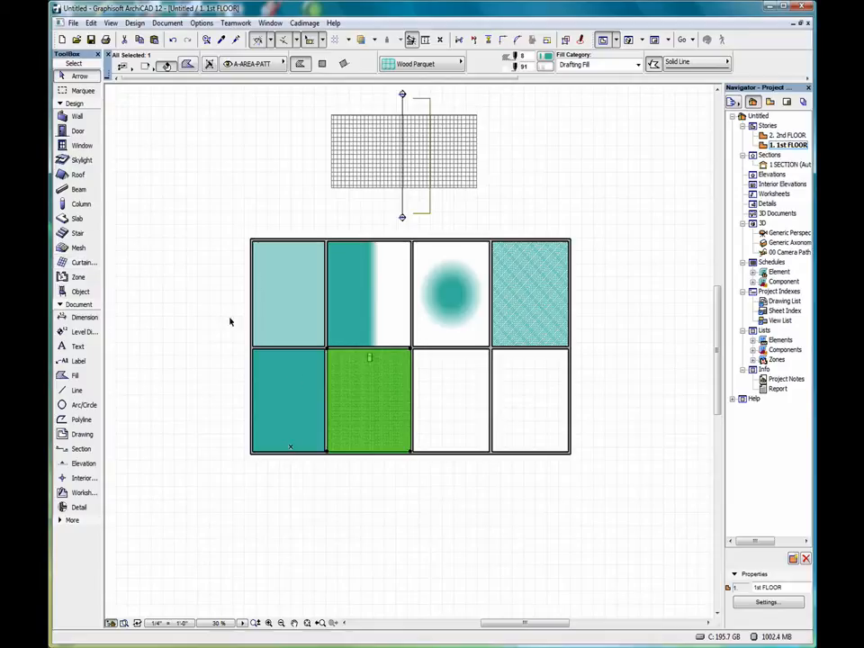
- Review the selection settings of the Wood Parquet fill and browse the solid, gradient, vectorial, symbol and image fill lists
right_click(372, 384)
left_click(373, 390)
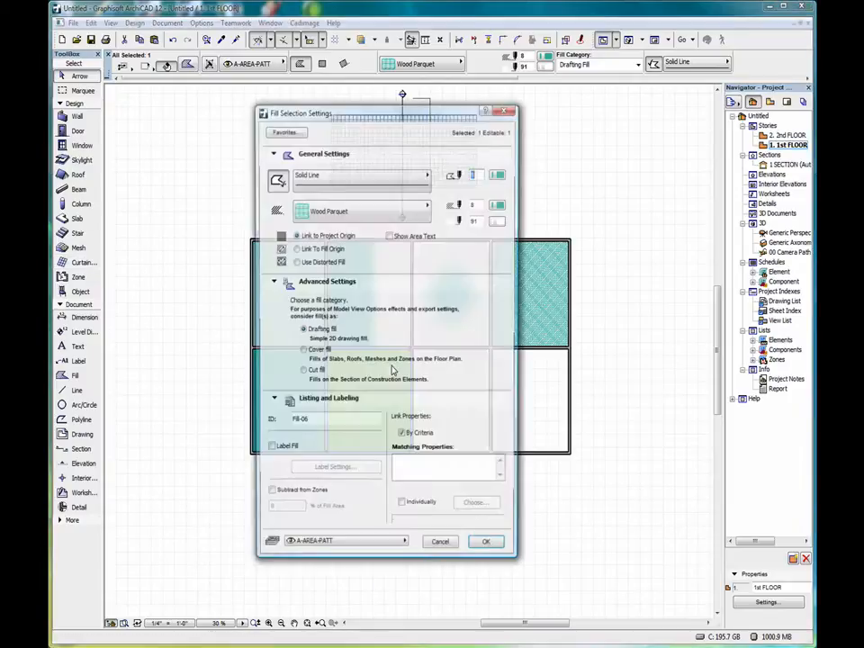
left_click_drag(378, 118, 183, 20)
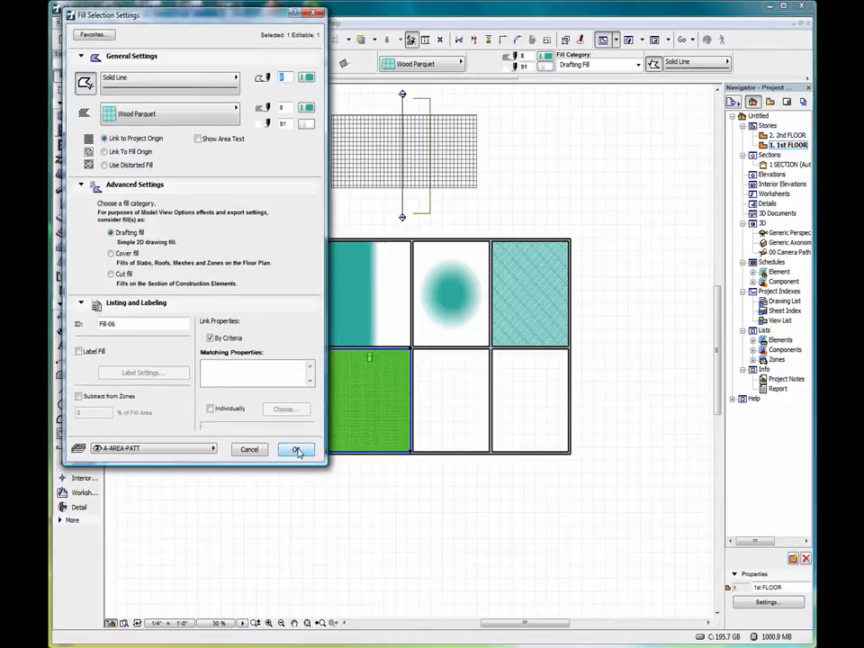
left_click(117, 110)
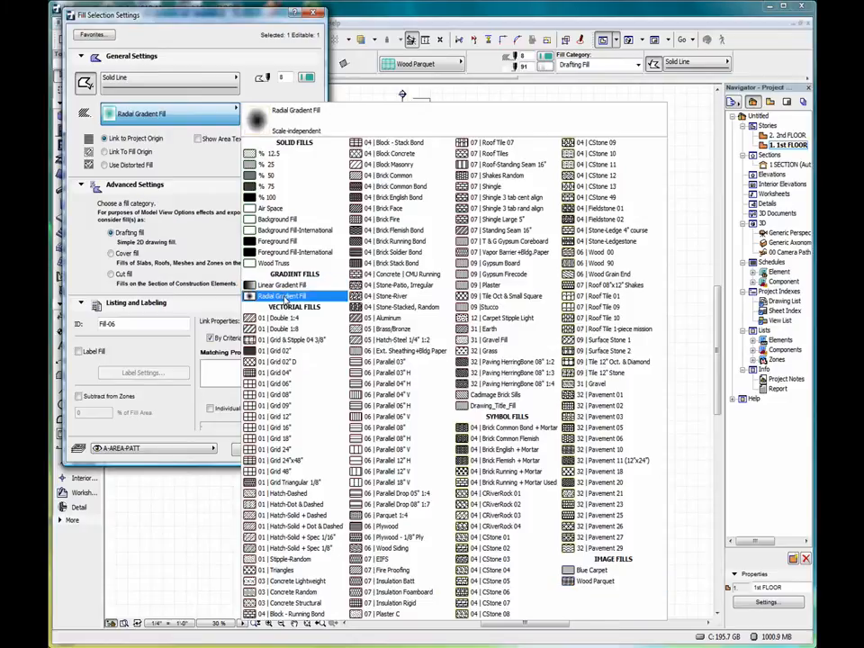
left_click(315, 16)
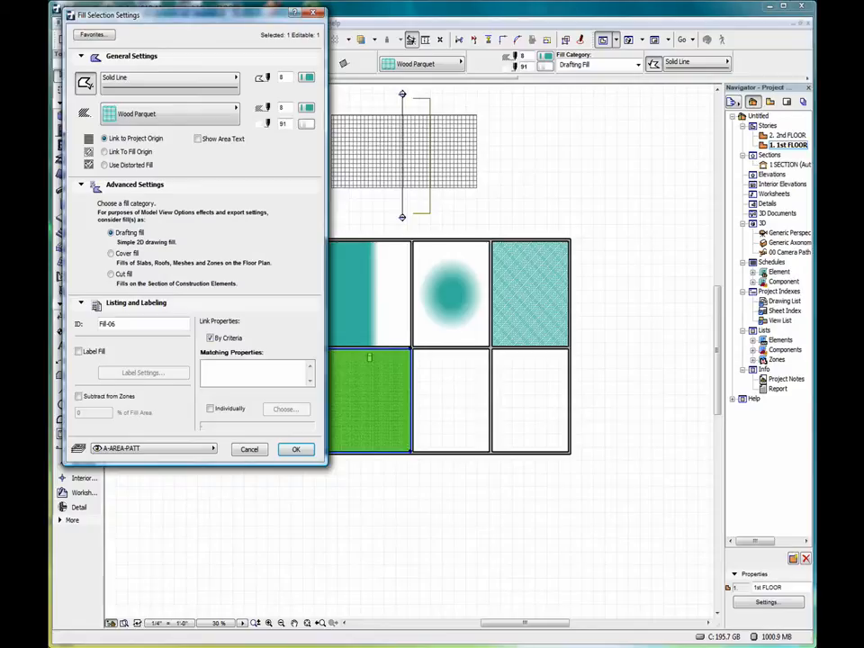
key("Return")
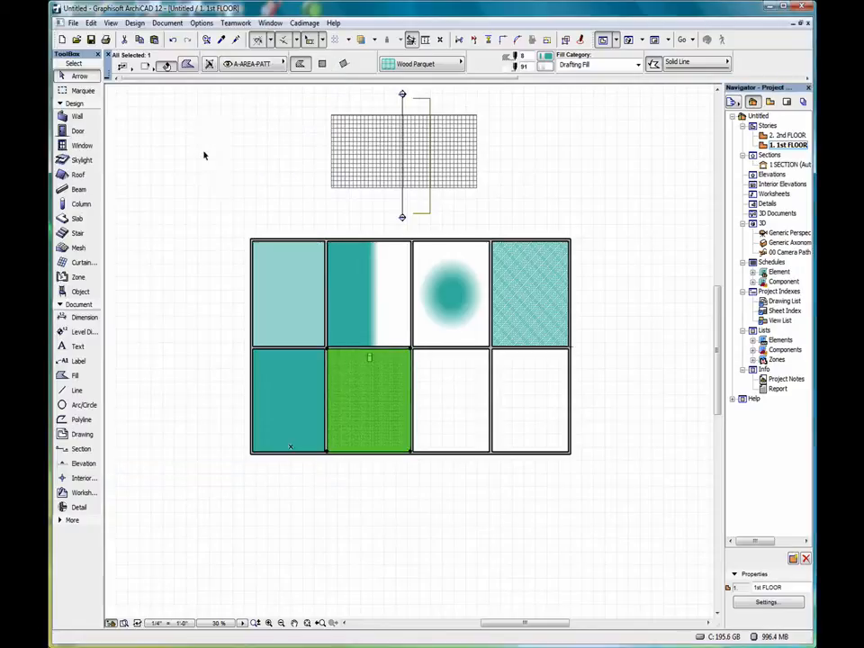
- Change the selected Wood Parquet fill in the second lower-row cell to the 01 | Triangles vectorial fill
left_click(76, 376)
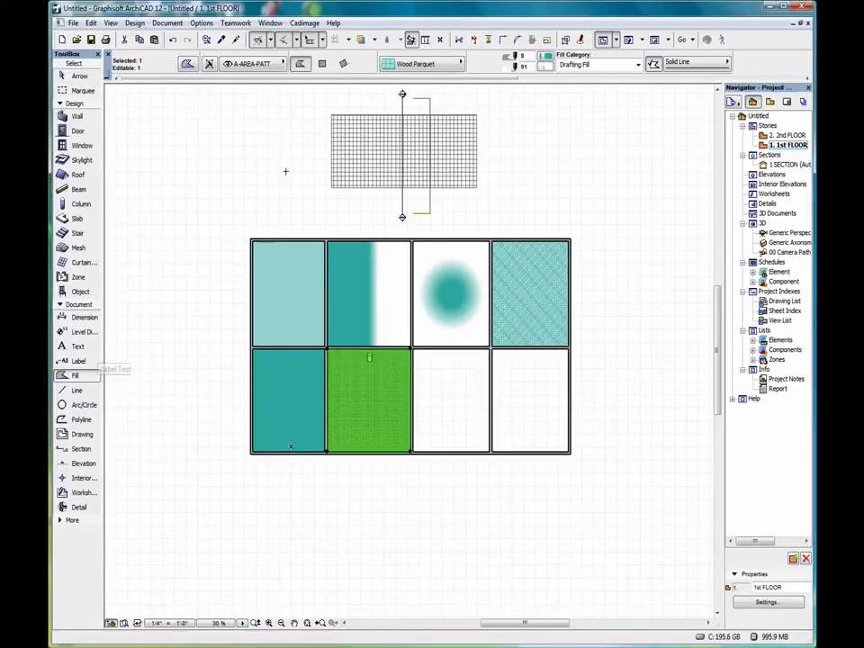
double_click(77, 382)
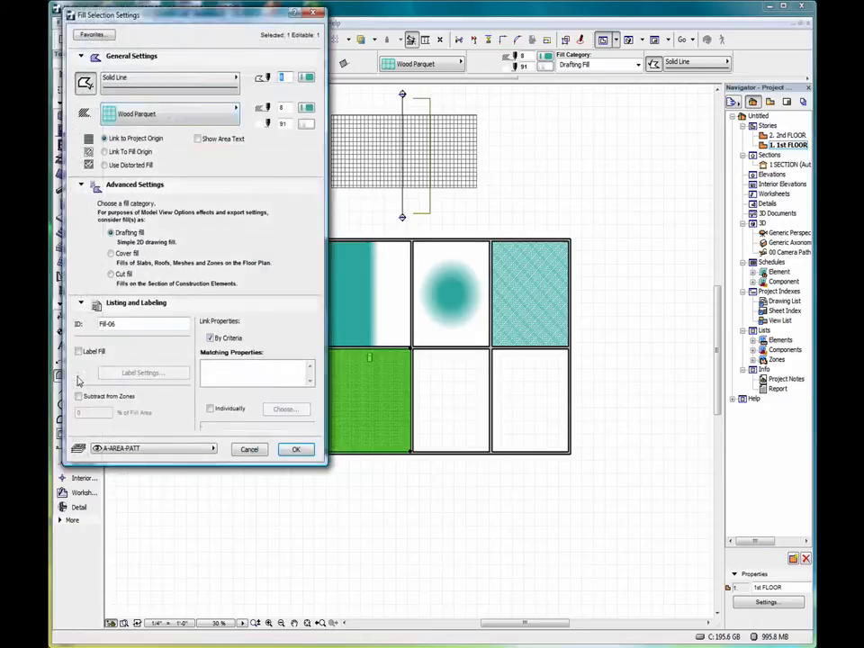
left_click(171, 115)
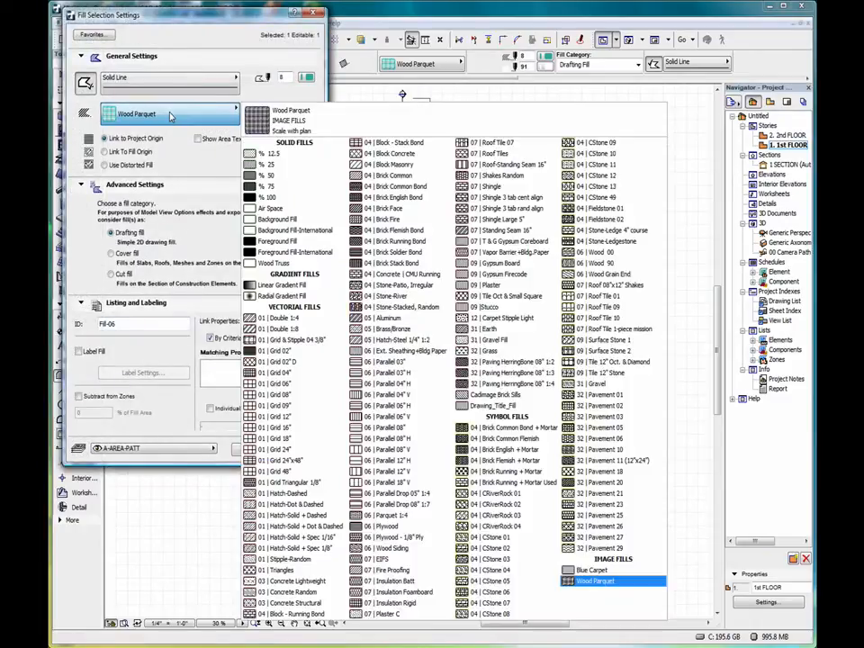
left_click(290, 575)
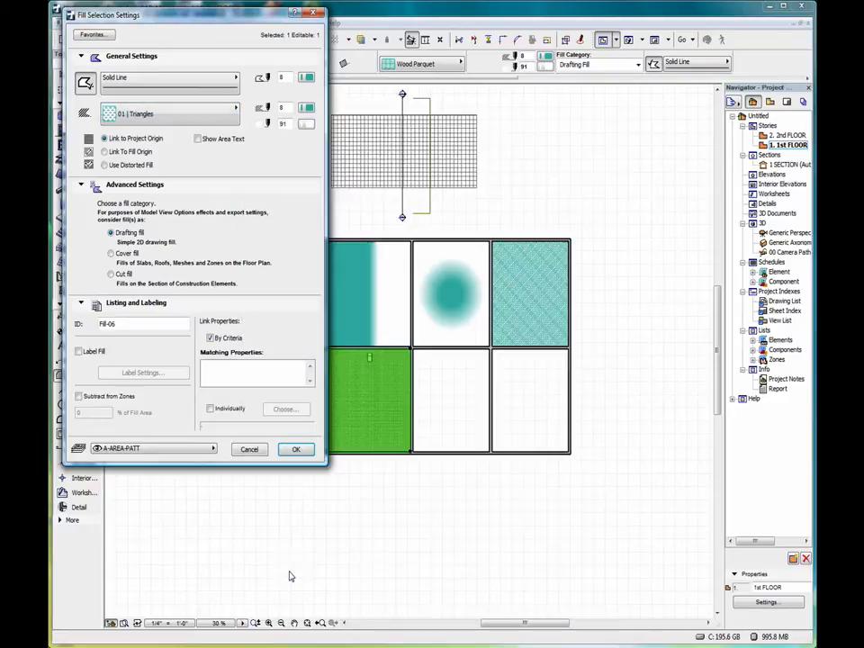
left_click(296, 448)
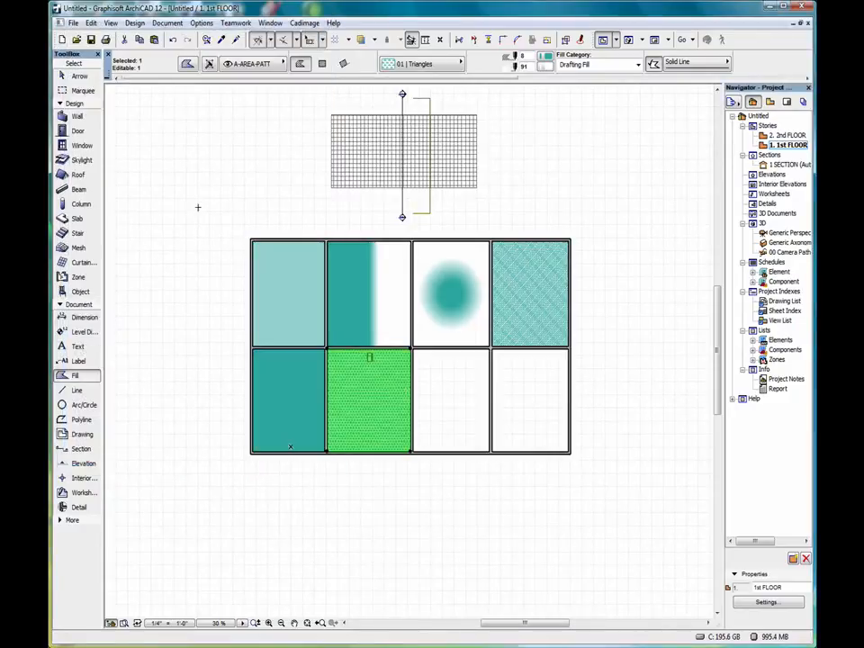
- Deselect the triangle fill and draw a rectangular Wood Parquet drafting fill in the open area beside the grid-patterned element
left_click(322, 64)
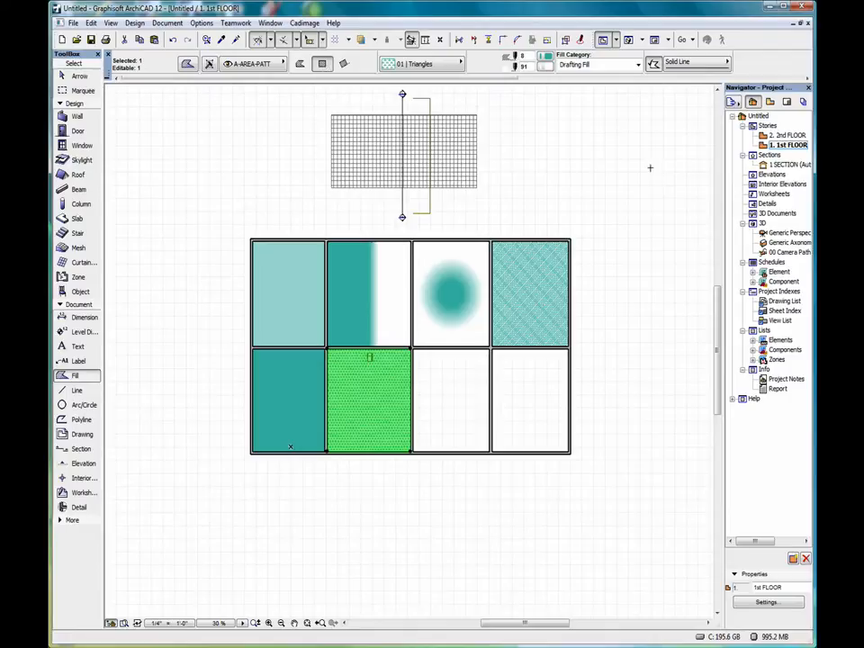
key("Escape")
left_click(534, 115)
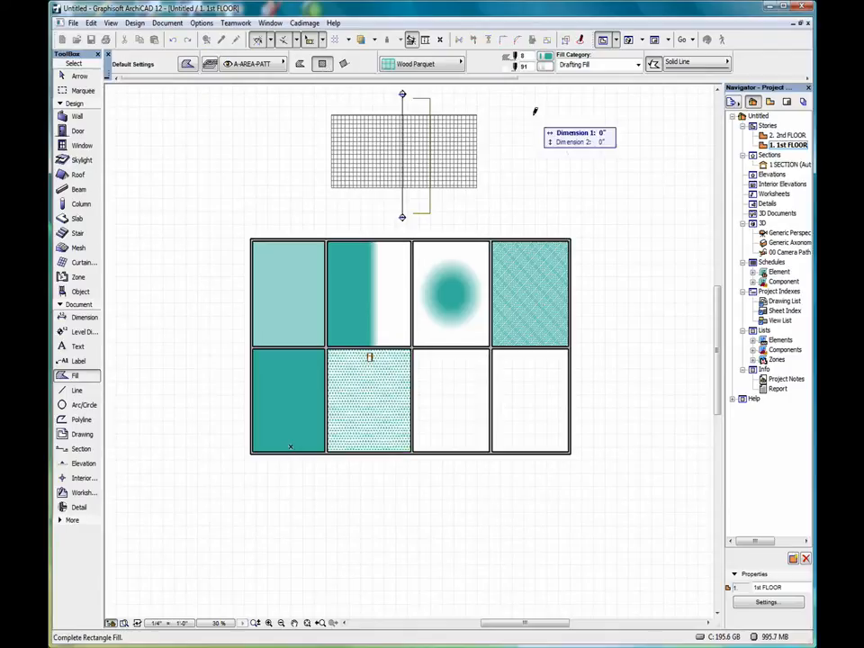
left_click(634, 195)
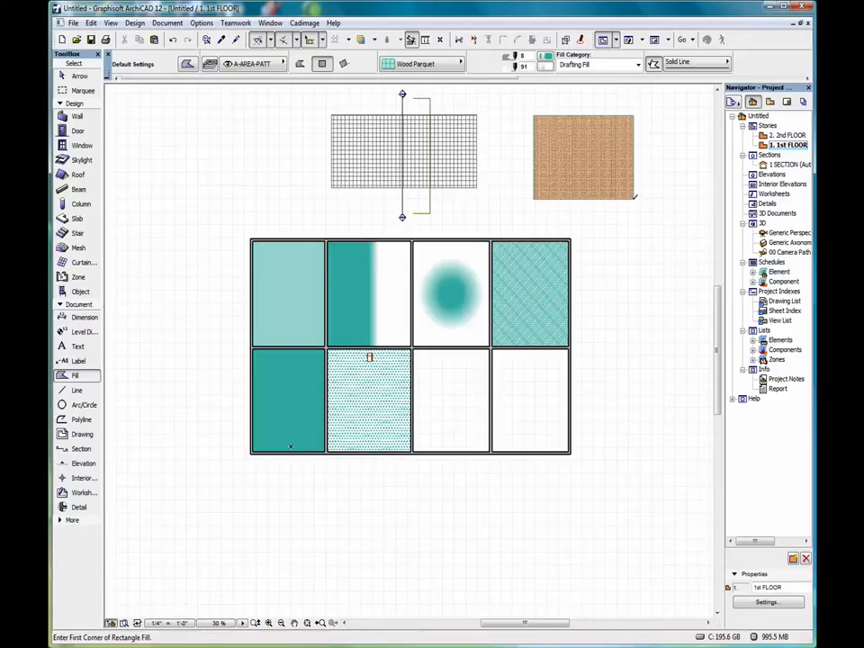
- Draw a polygonal Wood Parquet fill through the corners of the empty last cell in the lower row
left_click(300, 63)
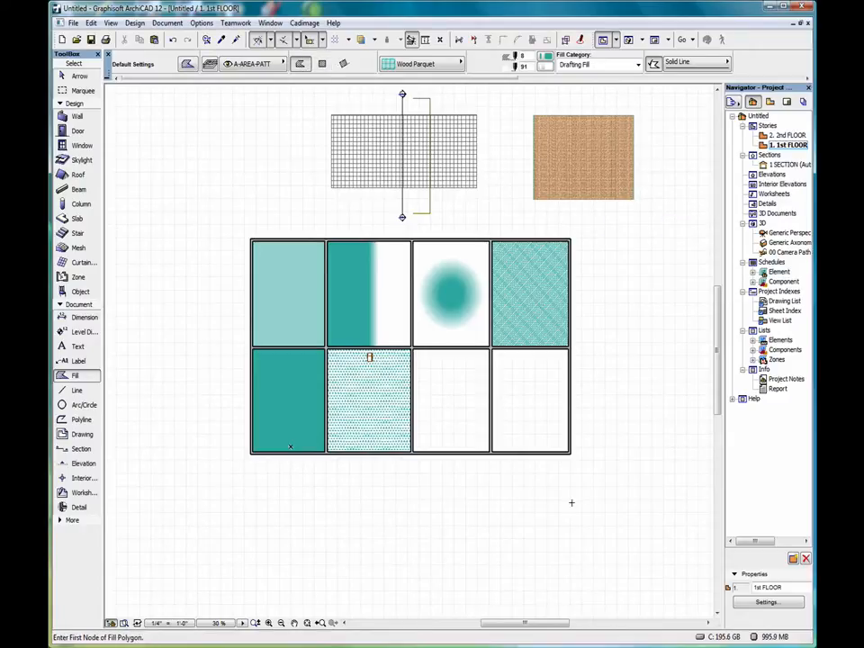
scroll(595, 416, "up", 2)
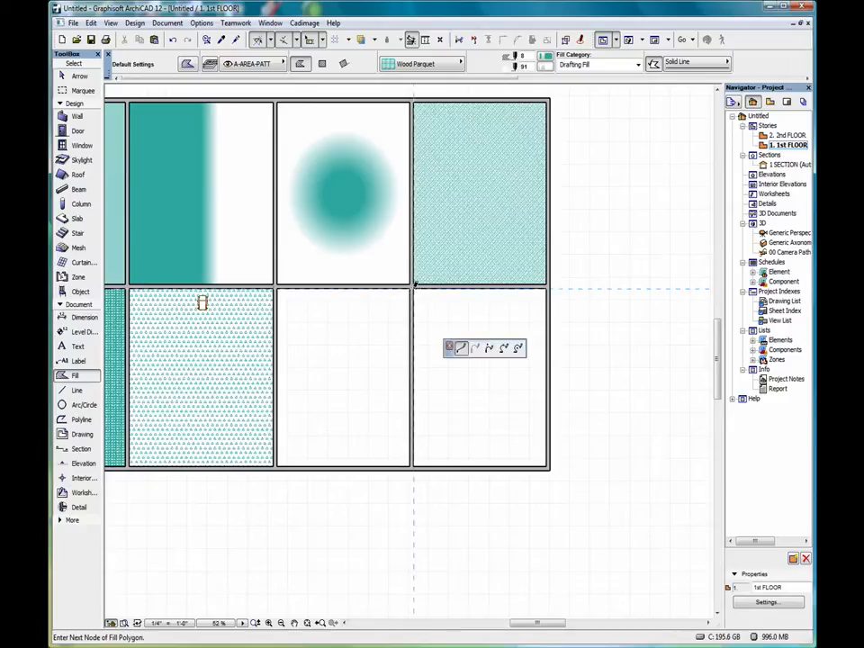
left_click(413, 288)
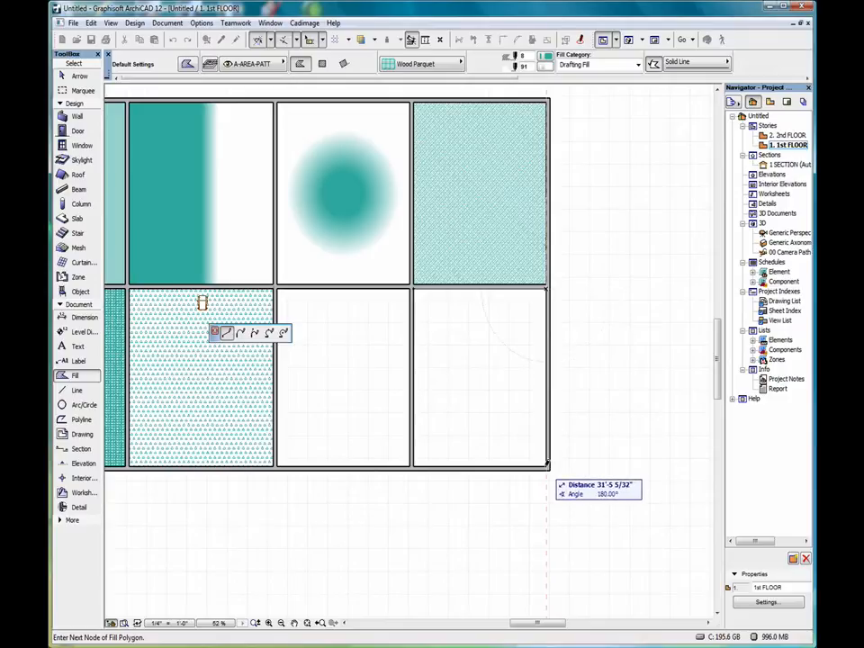
left_click(547, 464)
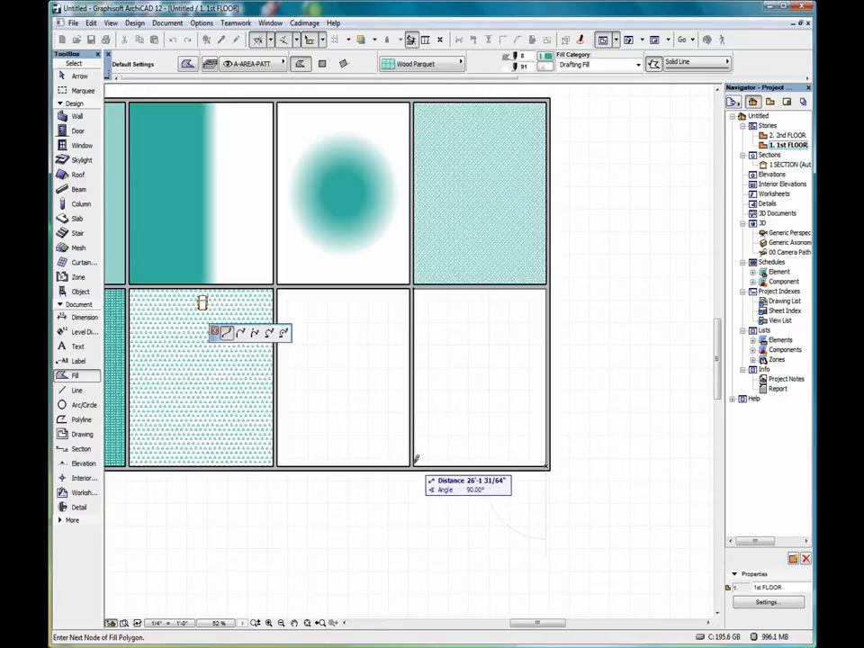
left_click(414, 463)
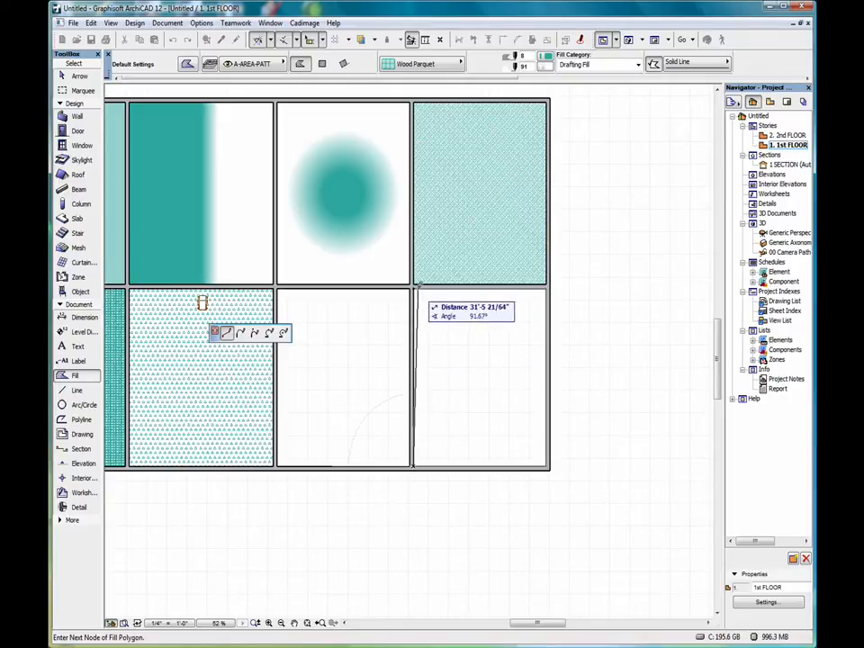
left_click(414, 286)
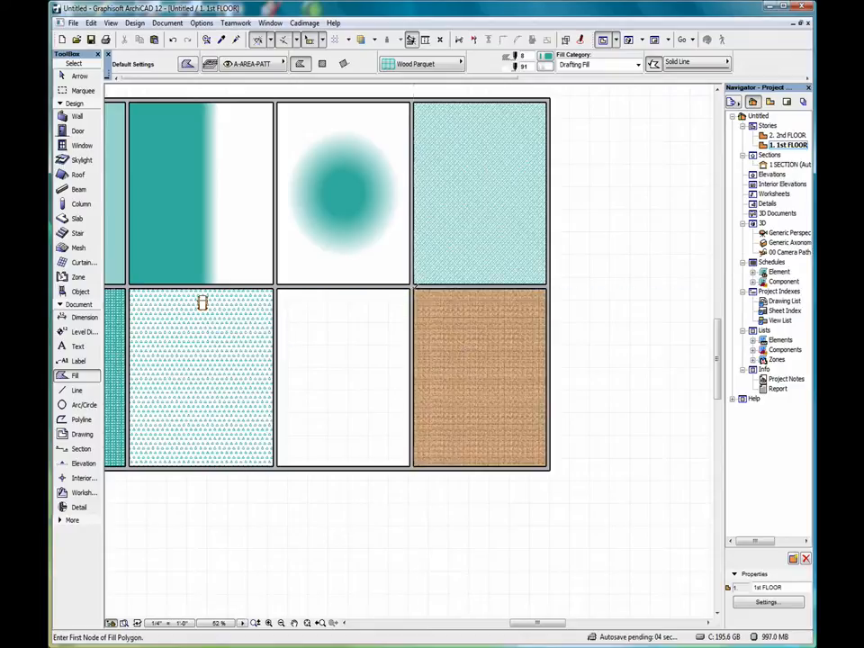
- Draw an irregular, freely shaped polygonal Wood Parquet fill in the empty area beyond the first column of cells
scroll(506, 351, "down", 3)
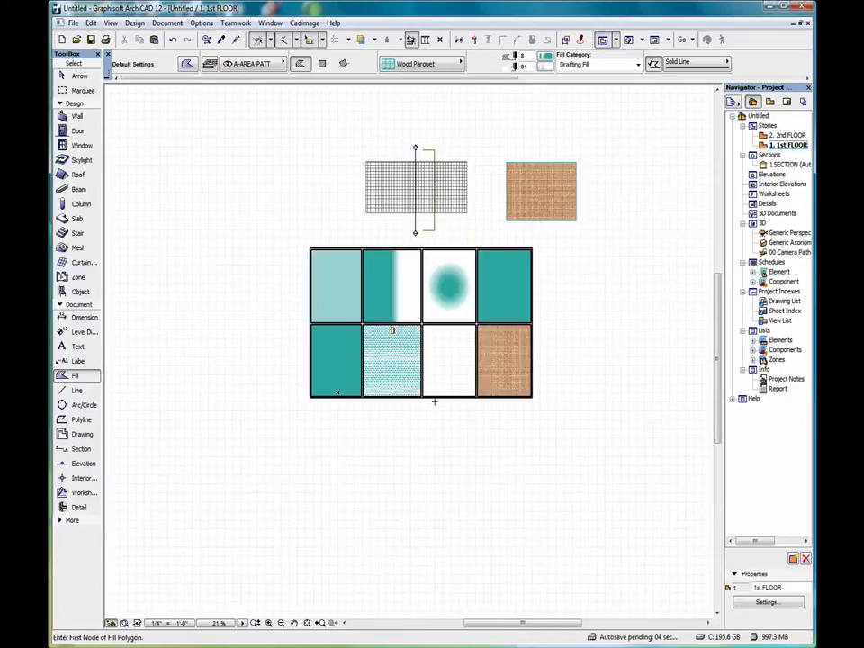
left_click(192, 224)
left_click(228, 191)
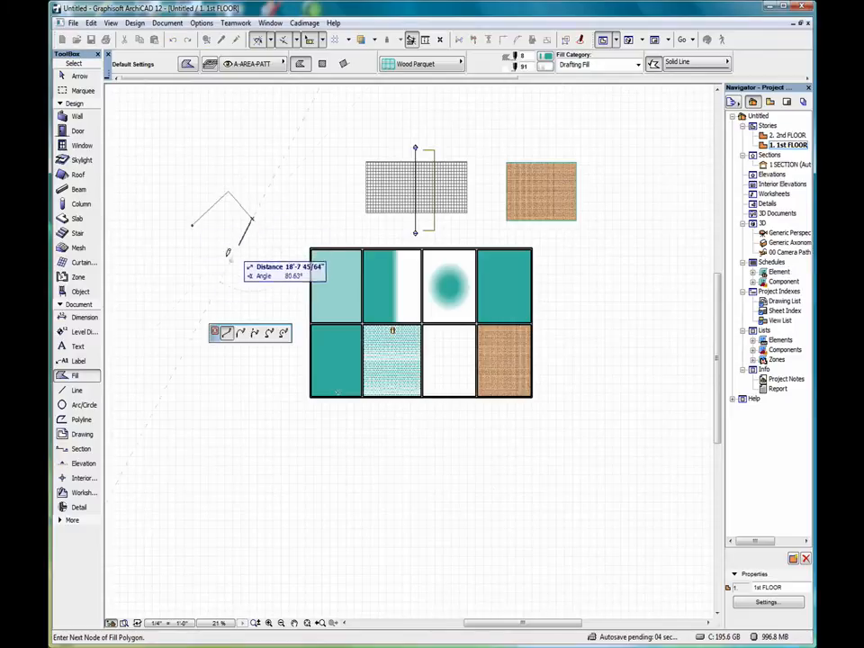
left_click(193, 223)
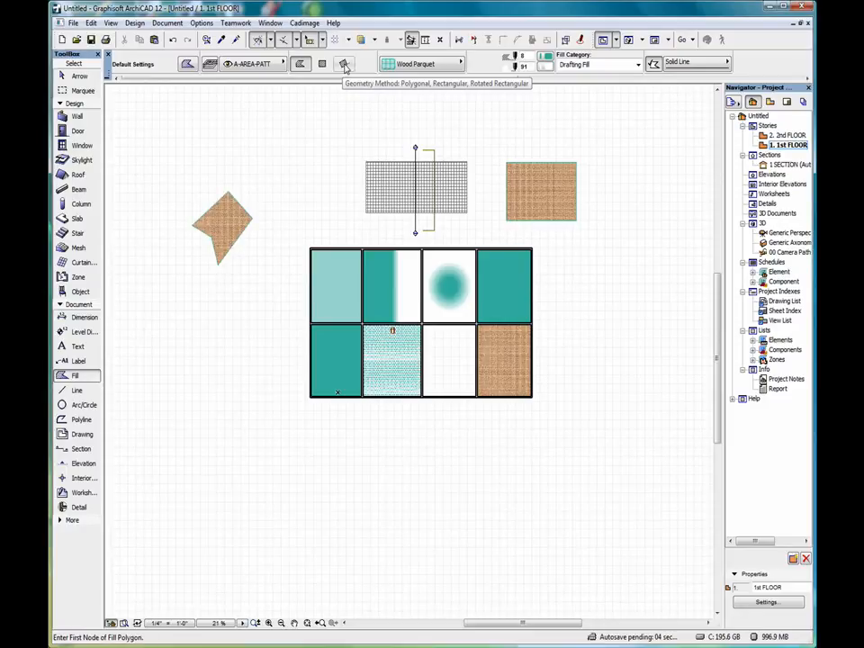
- Examine the Wood Parquet definition in Fill Types, including its availability, screen-only pattern, texture image and size, and close it
left_click(202, 24)
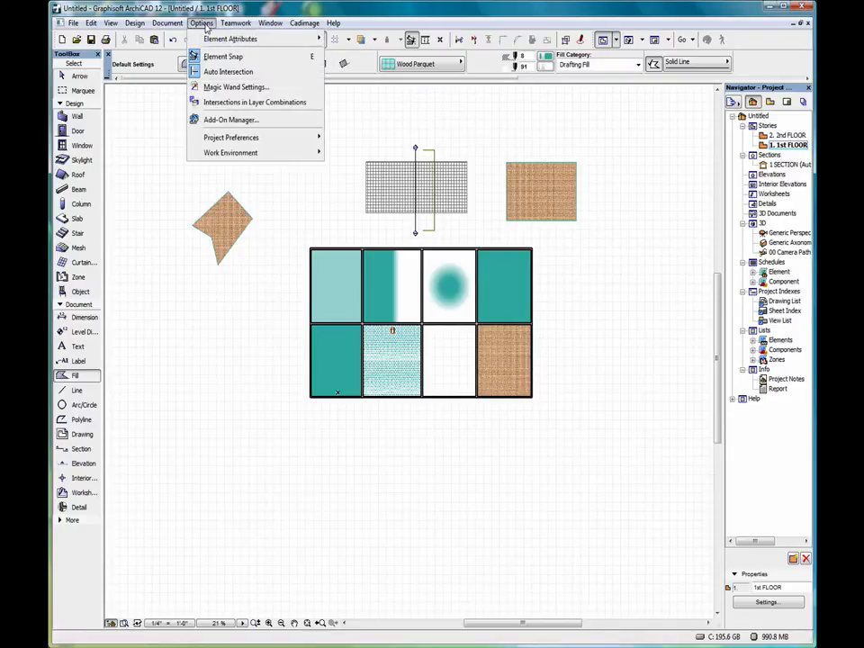
mouse_move(216, 39)
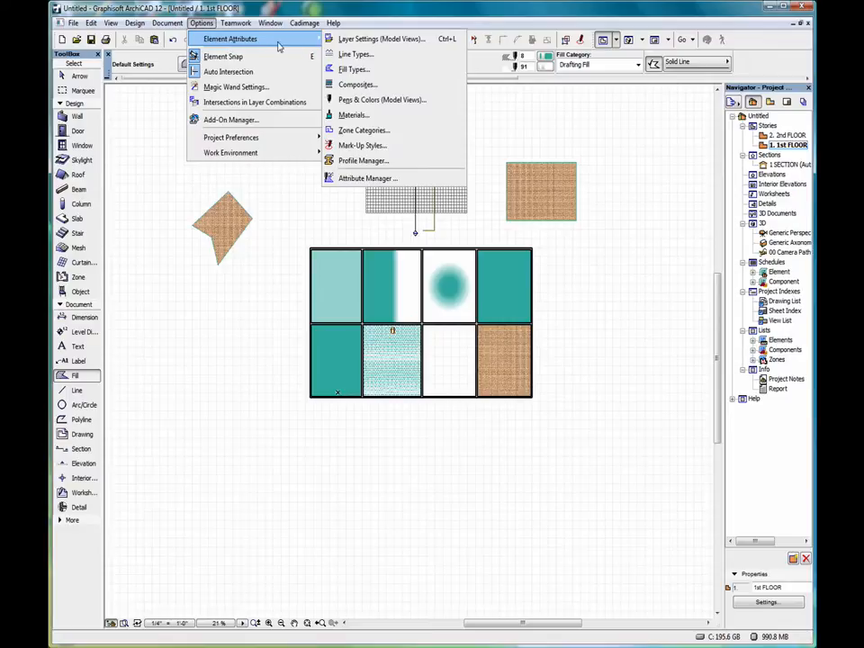
left_click(369, 72)
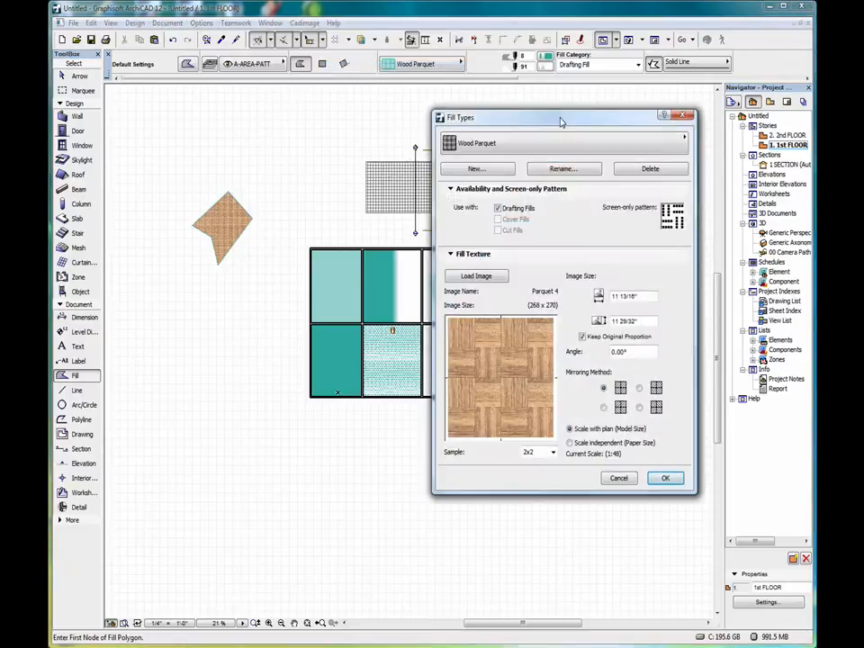
mouse_move(562, 124)
left_mouse_down()
mouse_move(370, 122)
mouse_move(271, 101)
mouse_move(262, 107)
left_mouse_up()
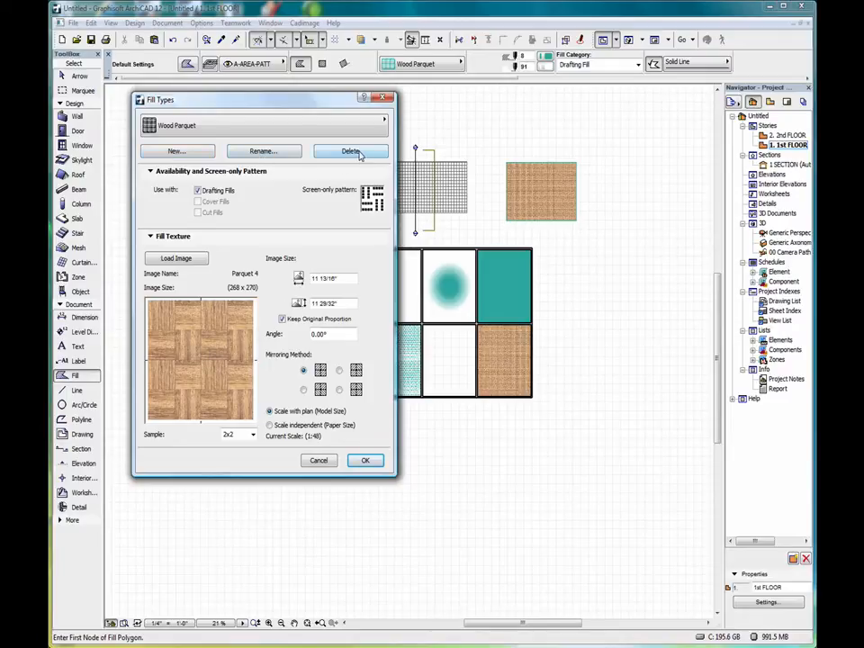
left_click_drag(273, 101, 290, 117)
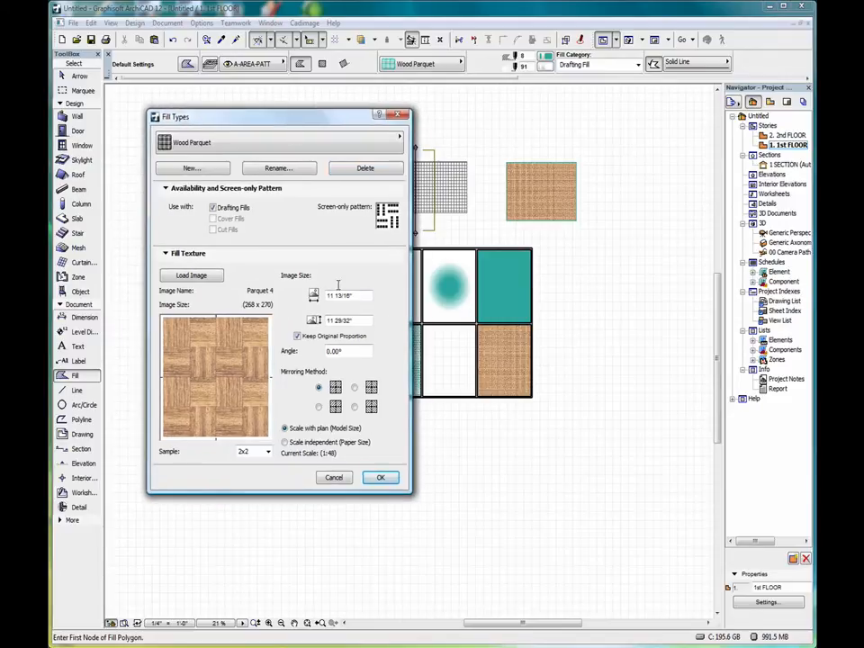
left_click(398, 116)
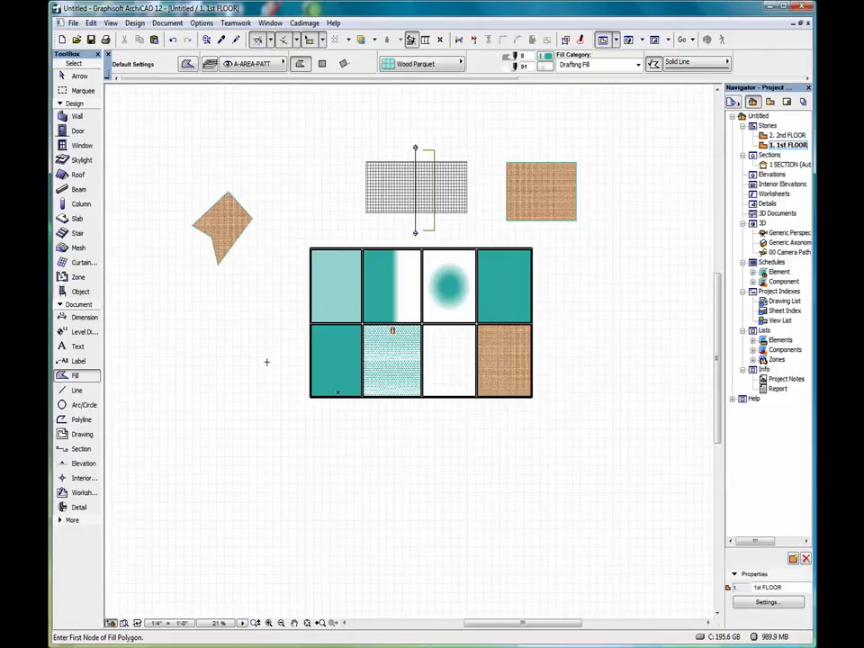
- Select the triangle-pattern fill and turn off Vectorial Hatching in the on-screen view options, checking the fill display at different zooms
left_click(77, 77)
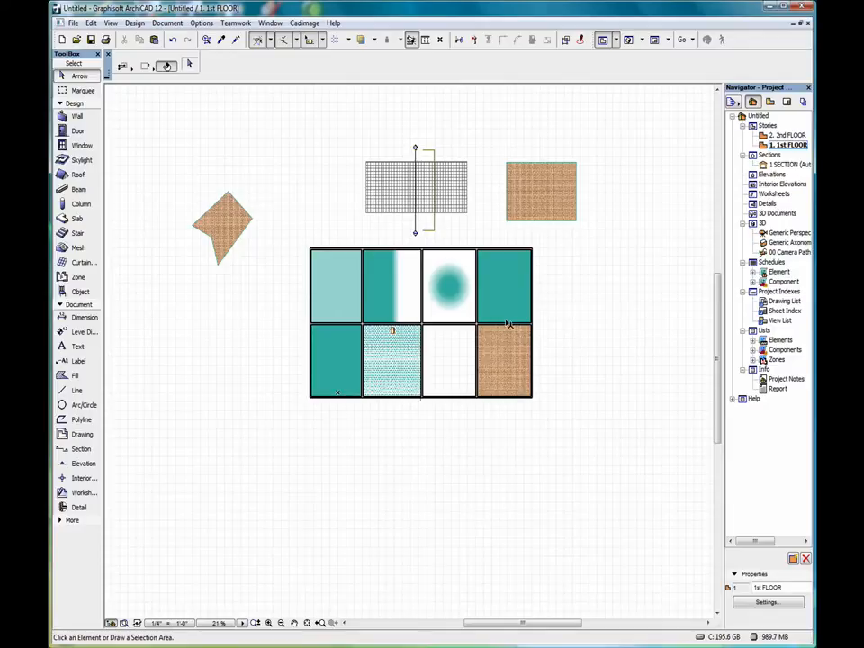
left_click(422, 397)
scroll(397, 341, "up", 5)
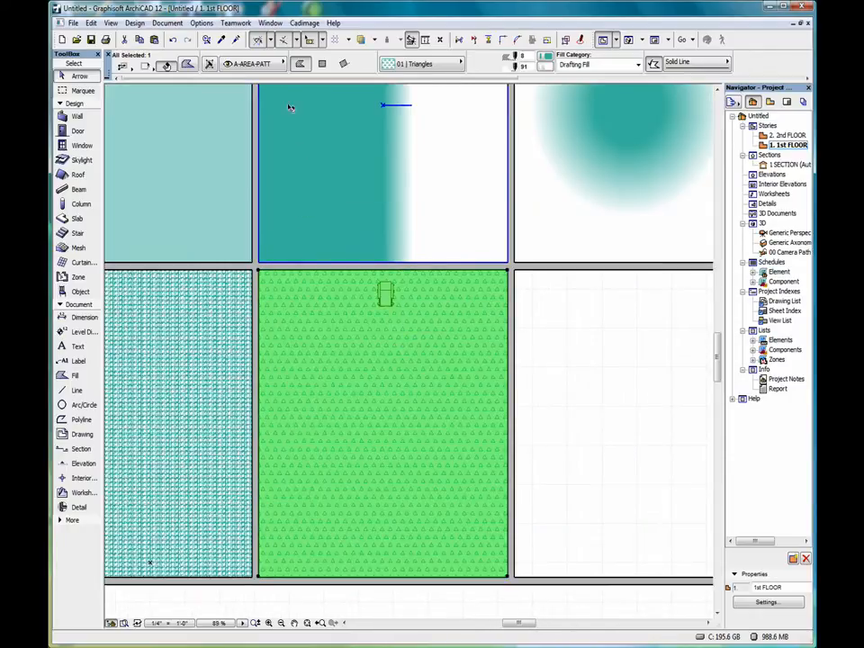
left_click(111, 23)
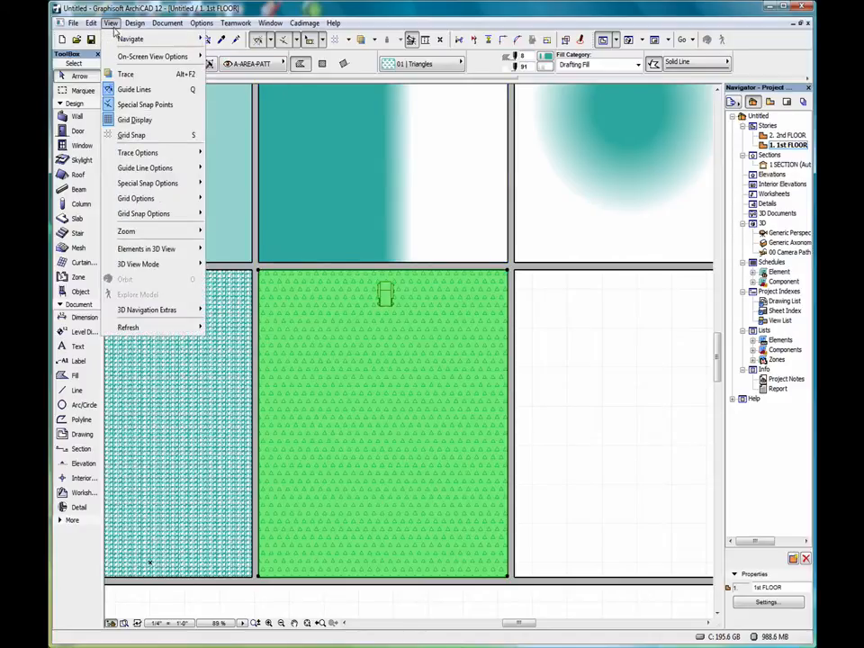
mouse_move(153, 57)
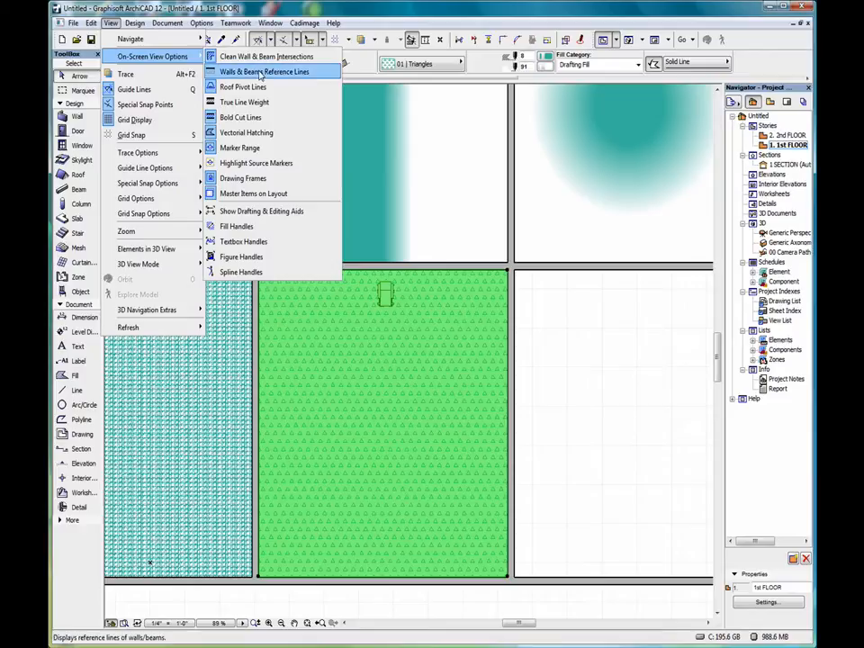
left_click(251, 135)
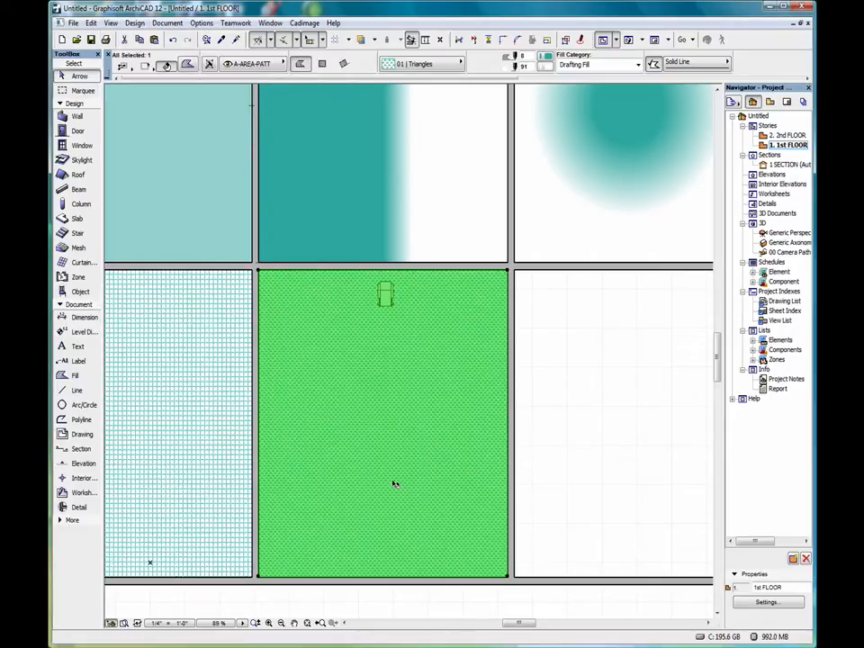
scroll(378, 473, "up", 4)
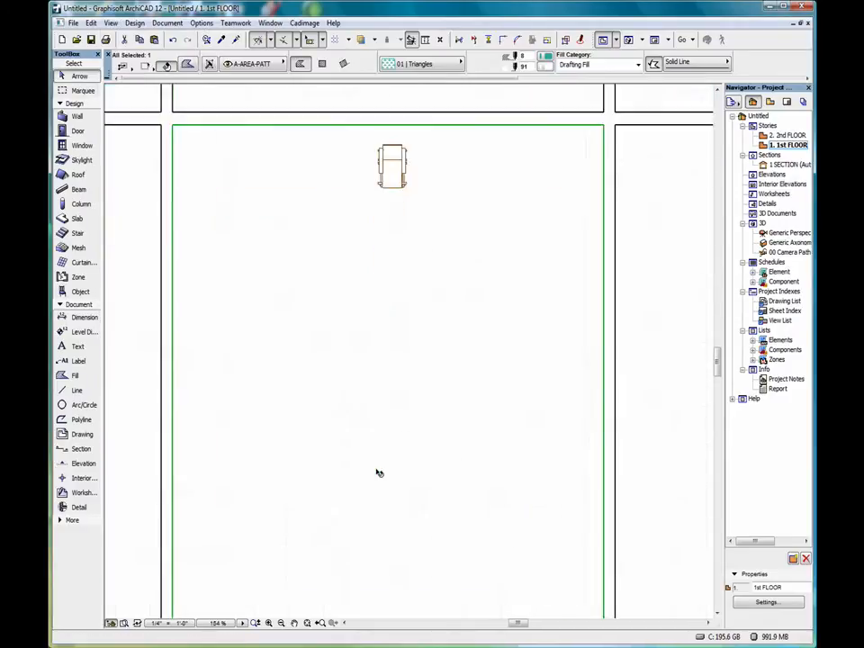
scroll(375, 419, "down", 5)
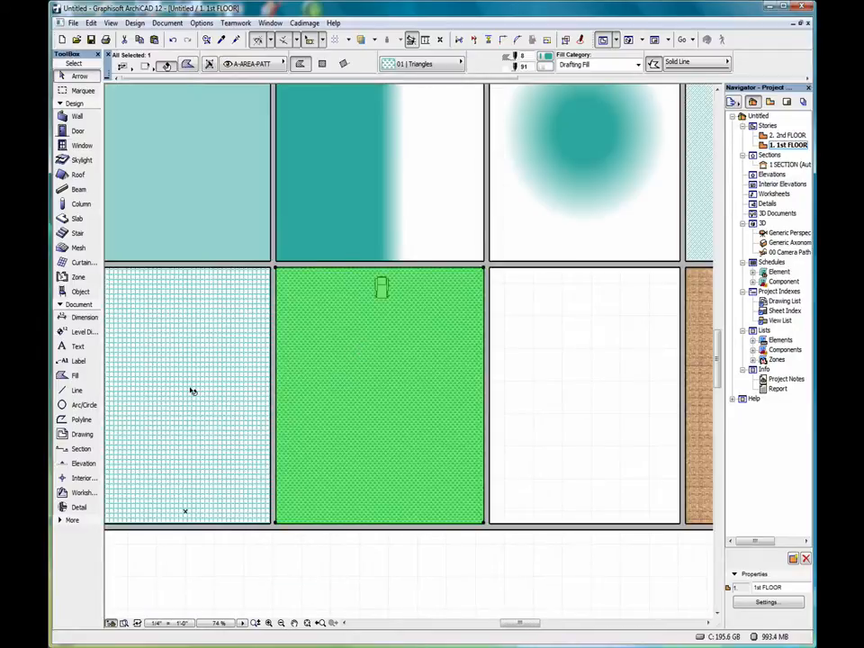
- Turn Vectorial Hatching back on in the on-screen view options while zoomed in on the roof-tile pattern fill
scroll(293, 401, "up", 1)
scroll(343, 453, "up", 3)
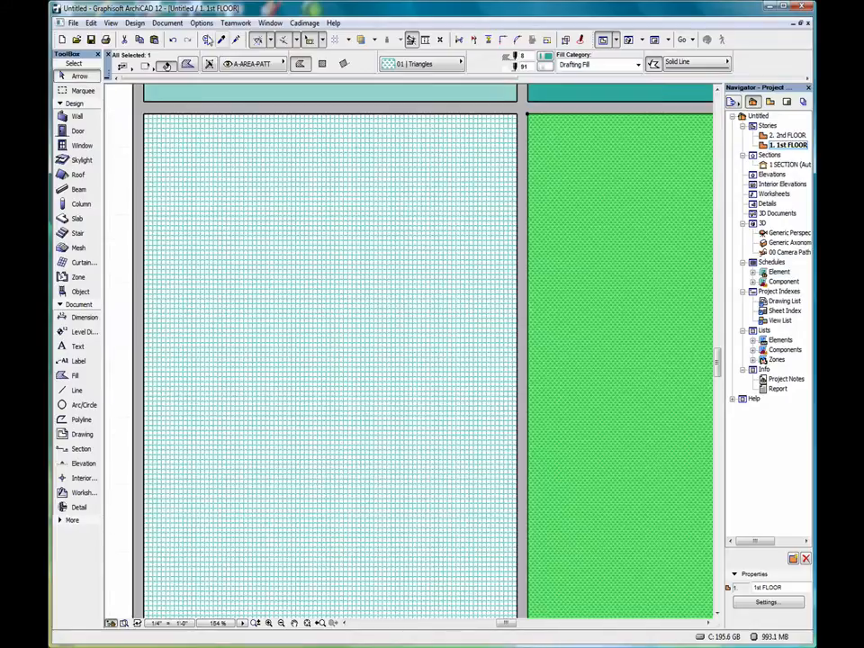
left_click(110, 24)
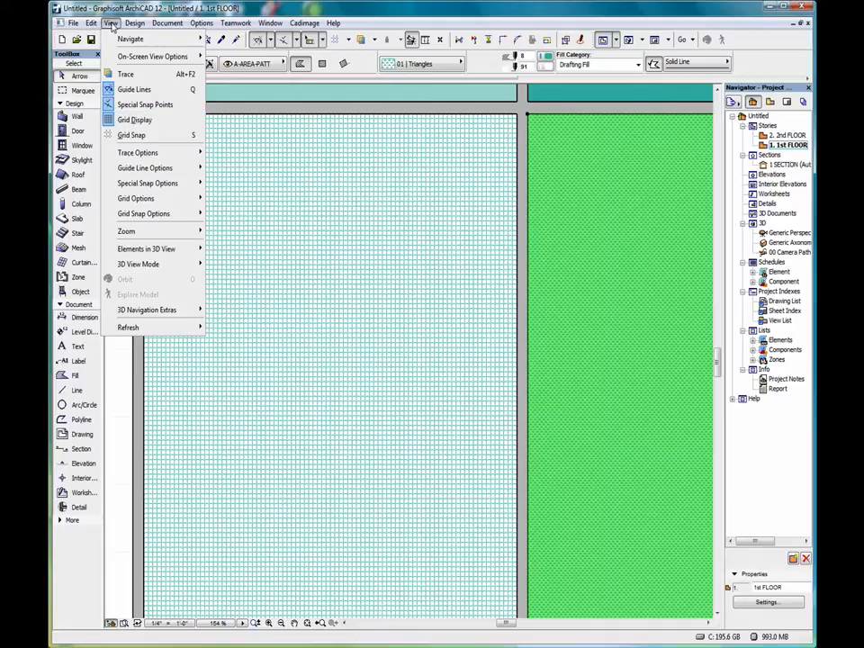
mouse_move(117, 56)
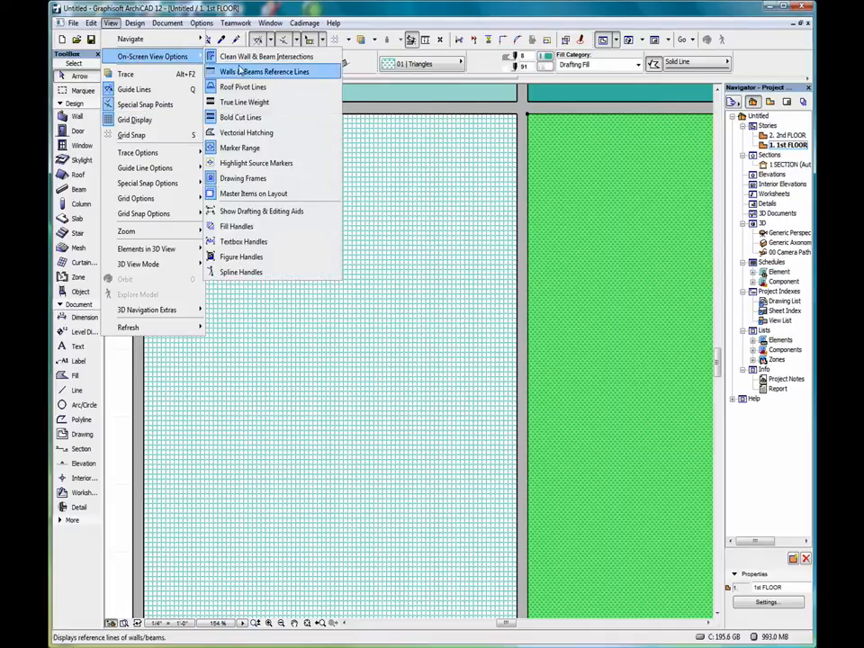
left_click(249, 133)
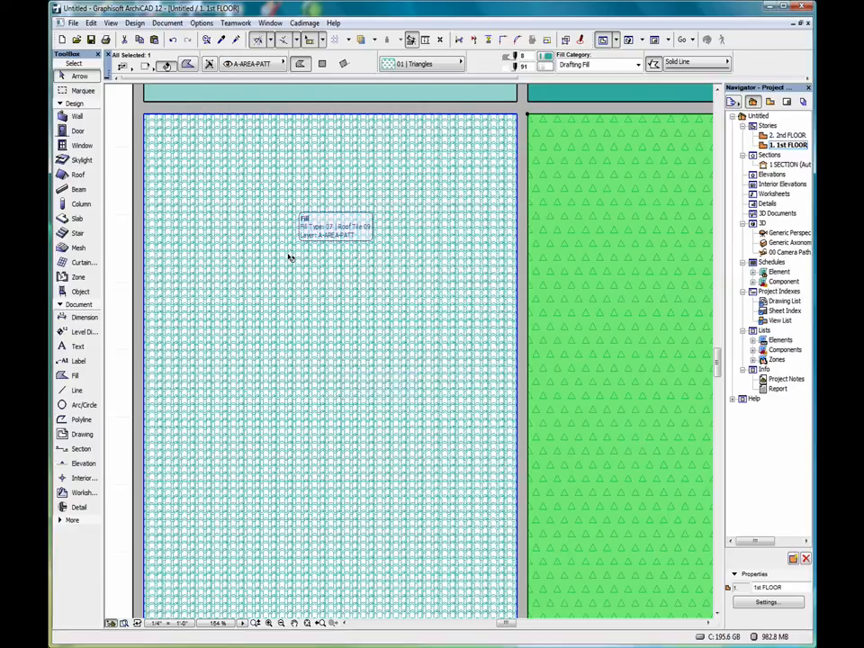
- Deselect the triangle-pattern fill on the floor plan and show the entire model in 3D
left_click(307, 623)
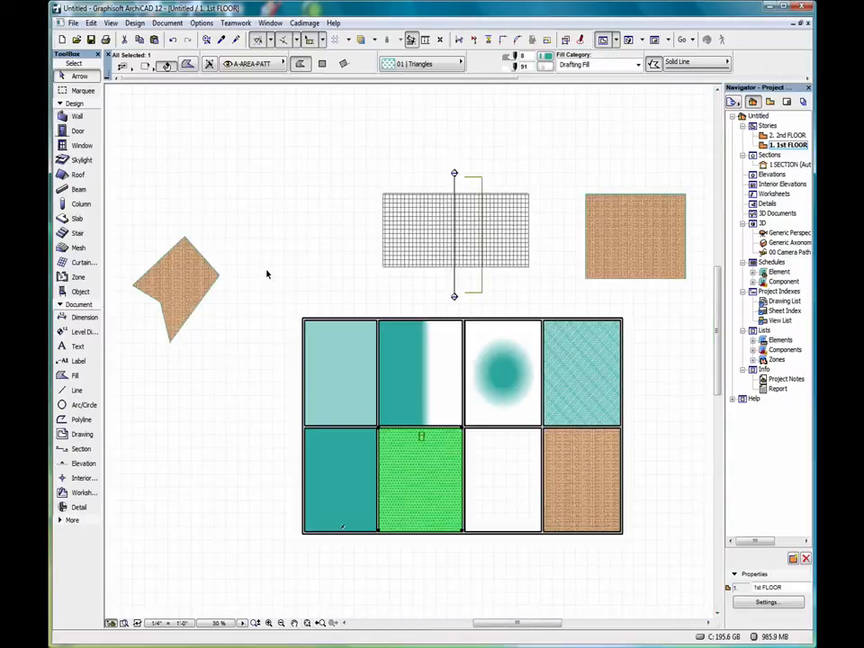
left_click(325, 318)
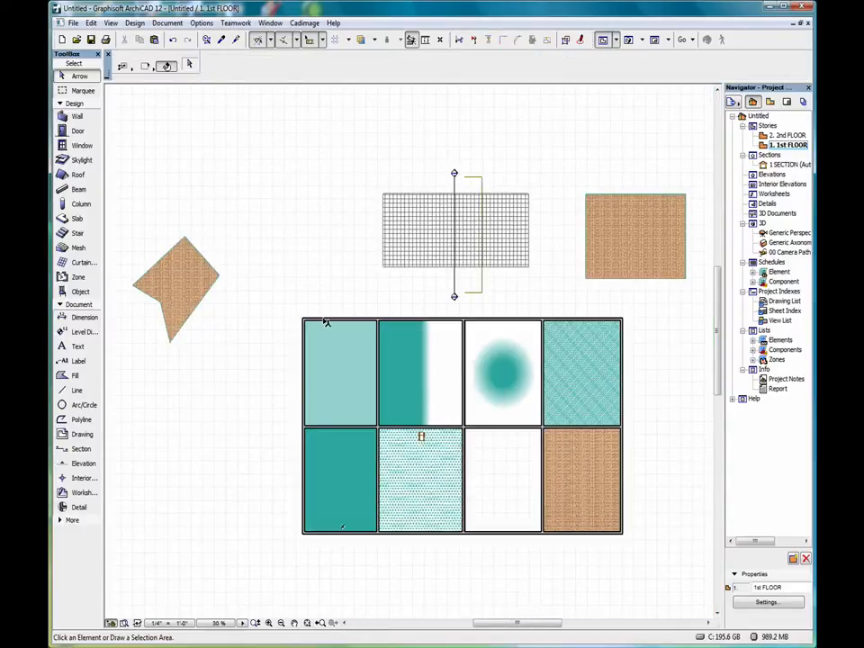
right_click(303, 222)
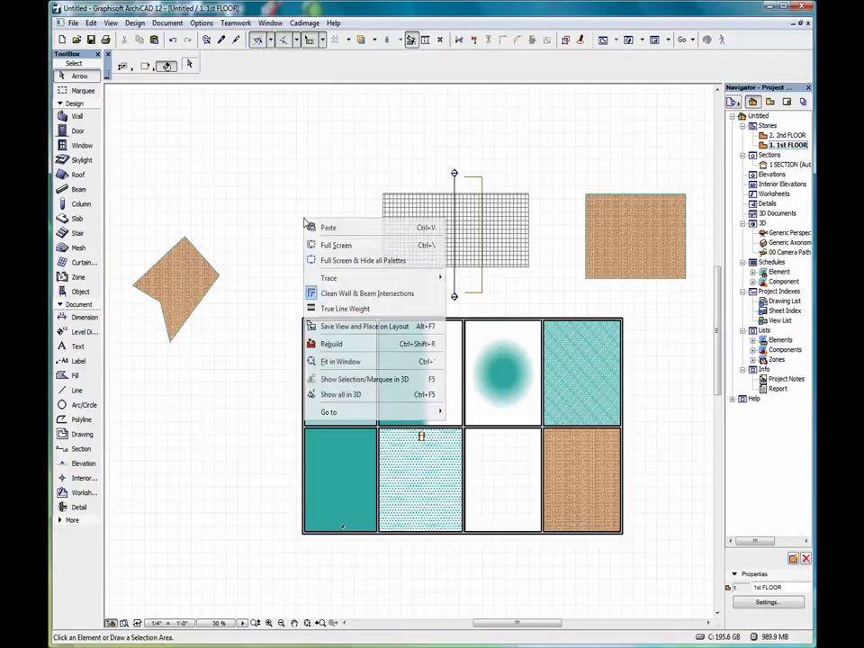
mouse_move(346, 420)
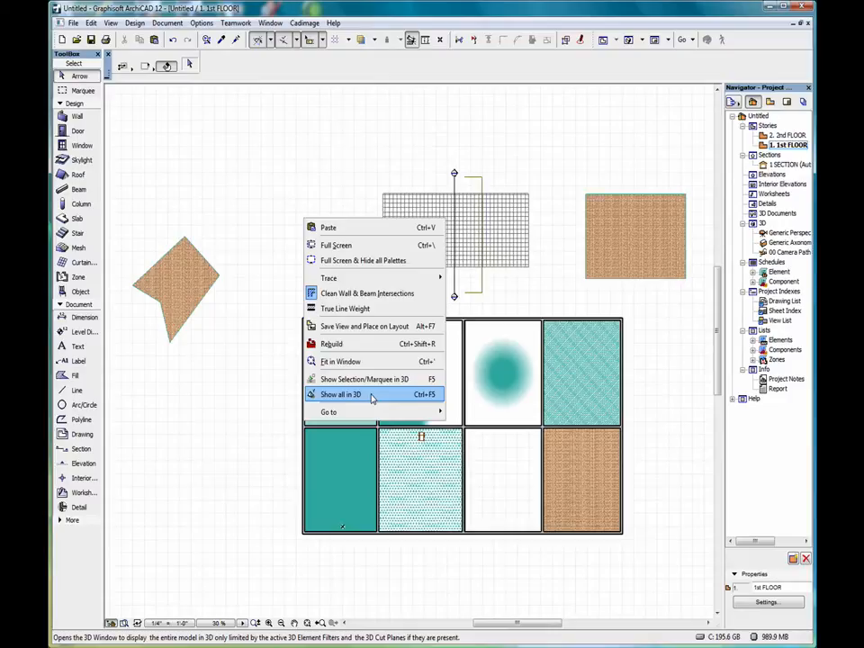
left_click(372, 398)
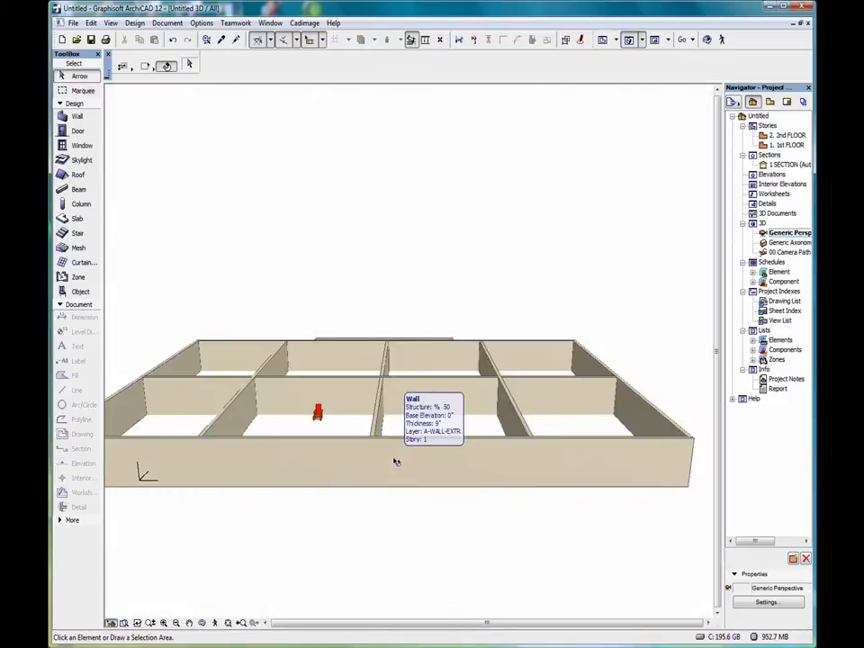
- Set all surface materials of the long front exterior wall to 04 | B Common Bond and check the brick texture up close
left_click(396, 459)
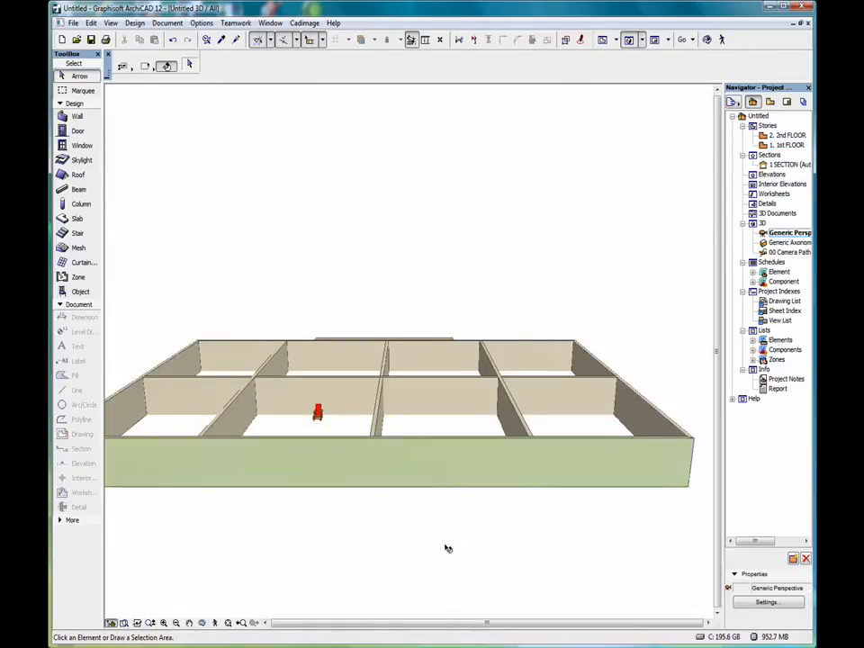
right_click(361, 143)
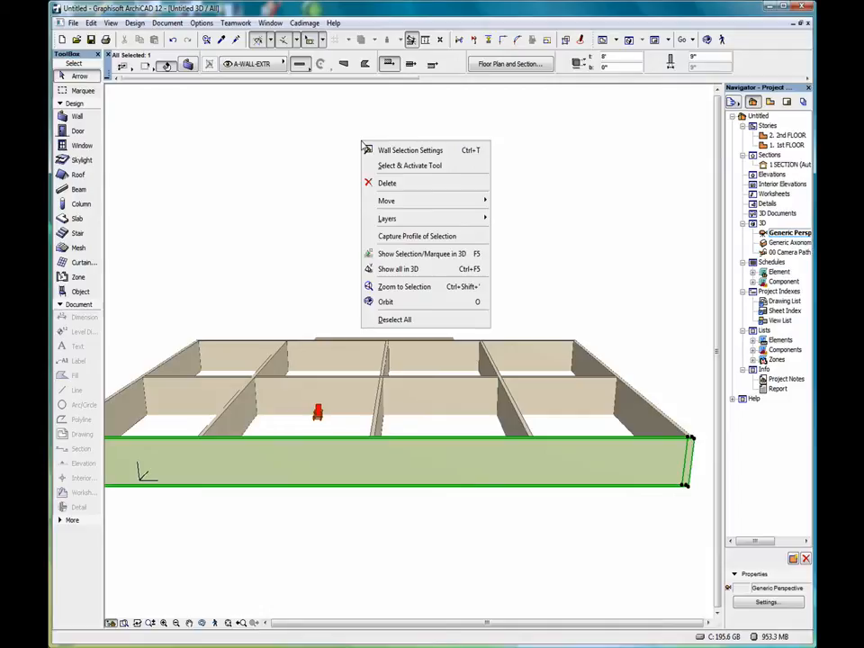
left_click(412, 151)
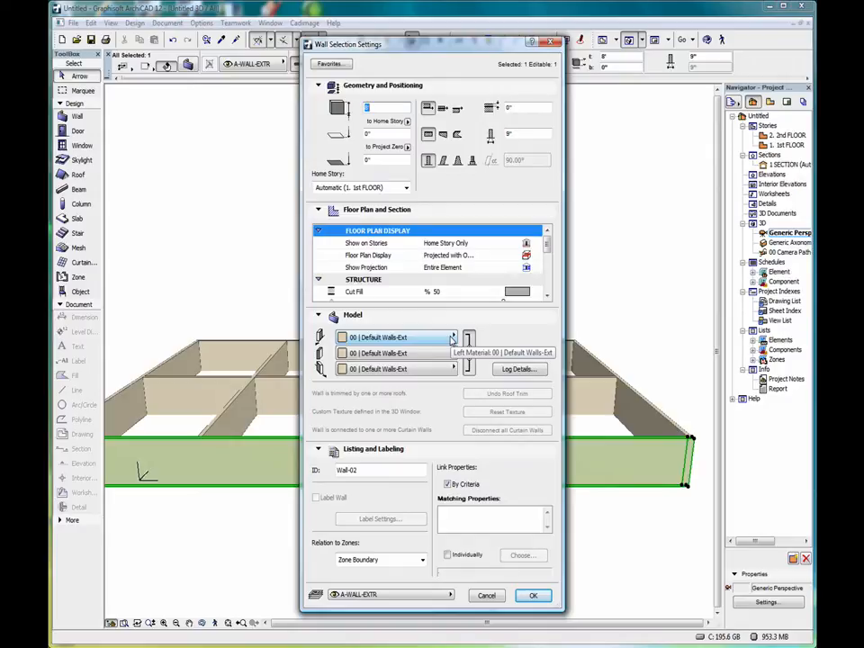
left_click(453, 339)
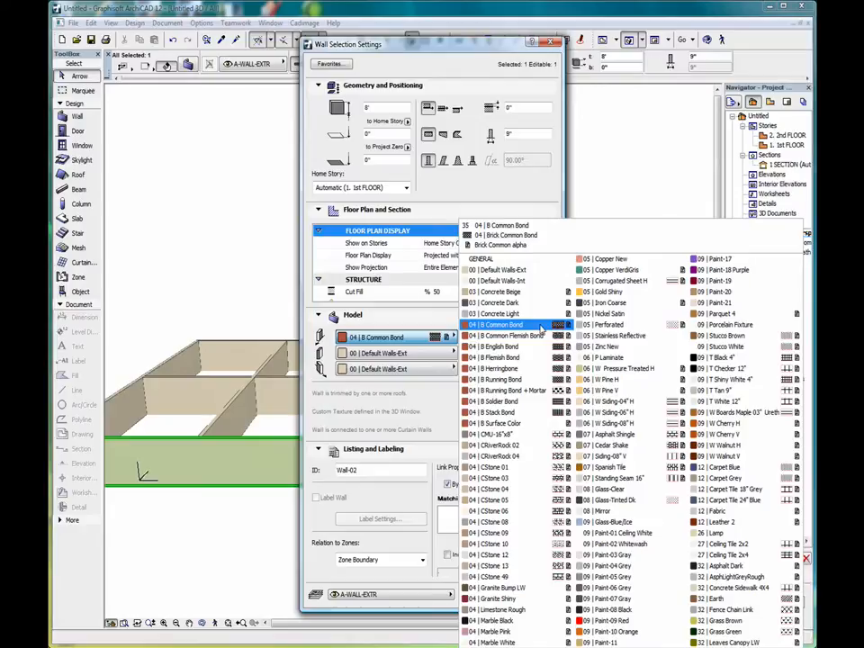
left_click(557, 325)
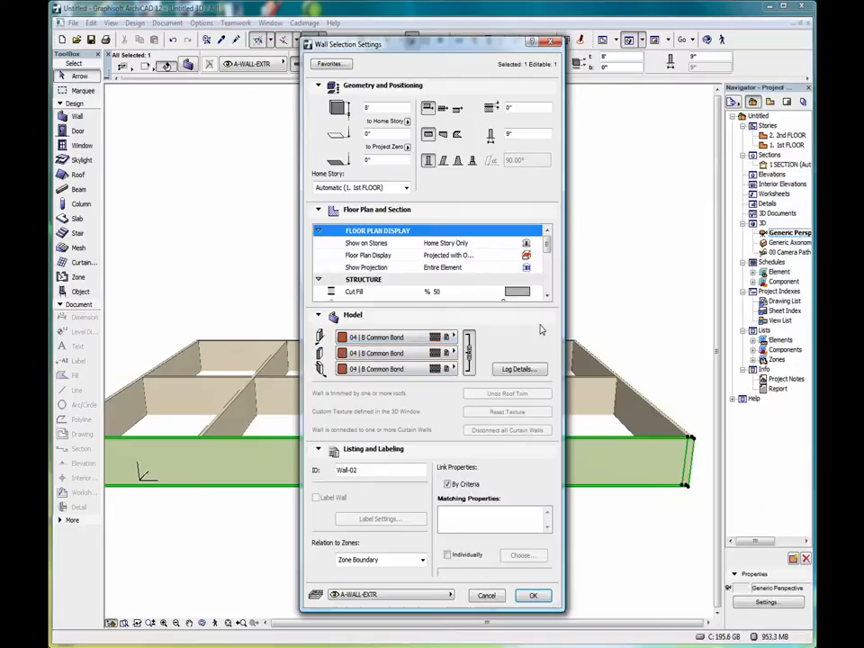
left_click(533, 596)
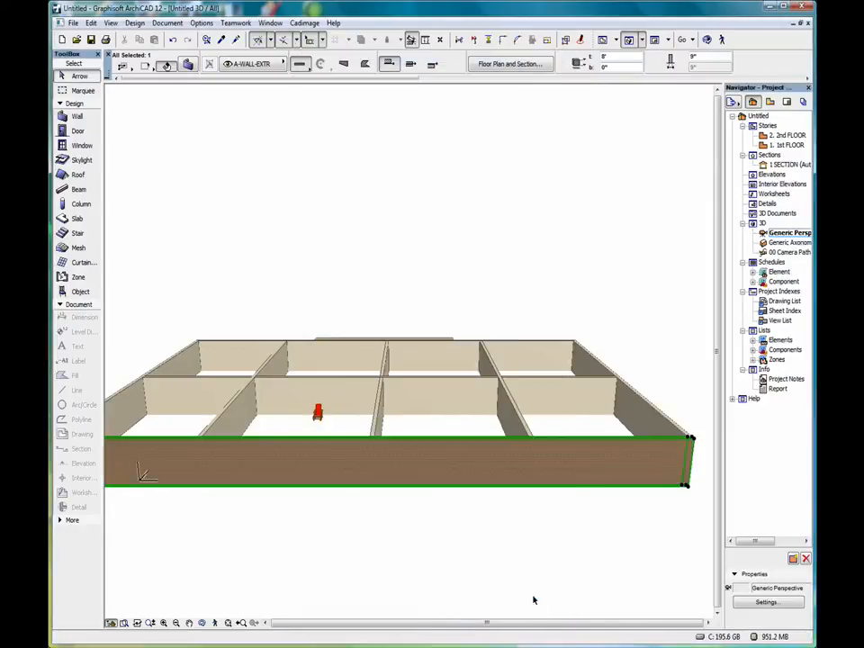
scroll(391, 529, "up", 10)
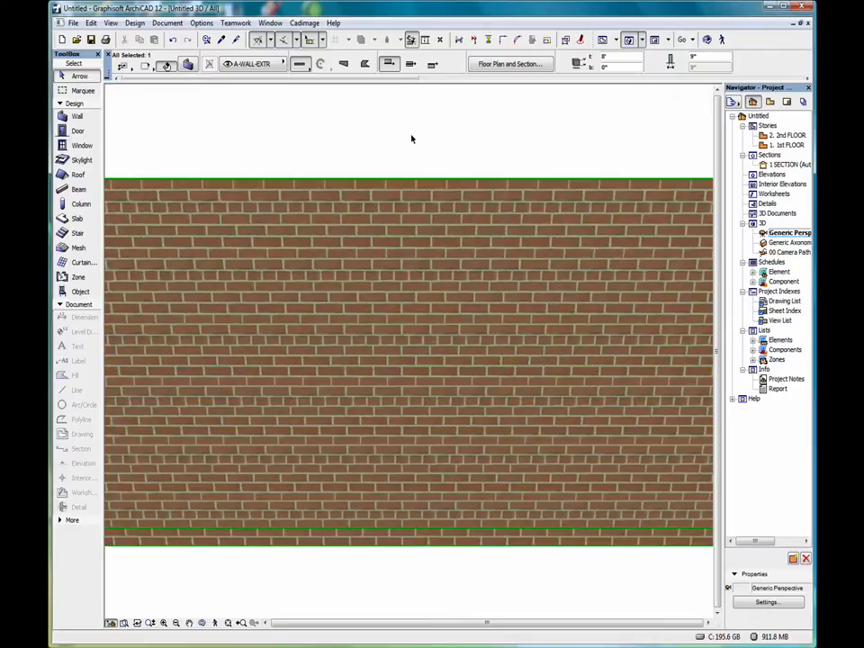
- On the 1st floor plan, draw a horizontal elevation line just below the eight-cell building, looking toward it
double_click(784, 145)
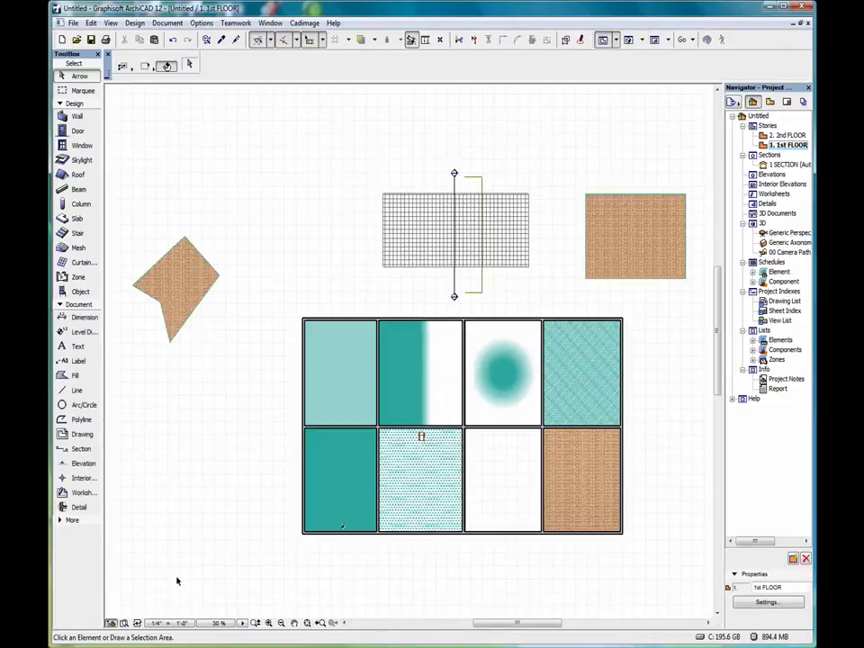
left_click(79, 464)
left_click(233, 568)
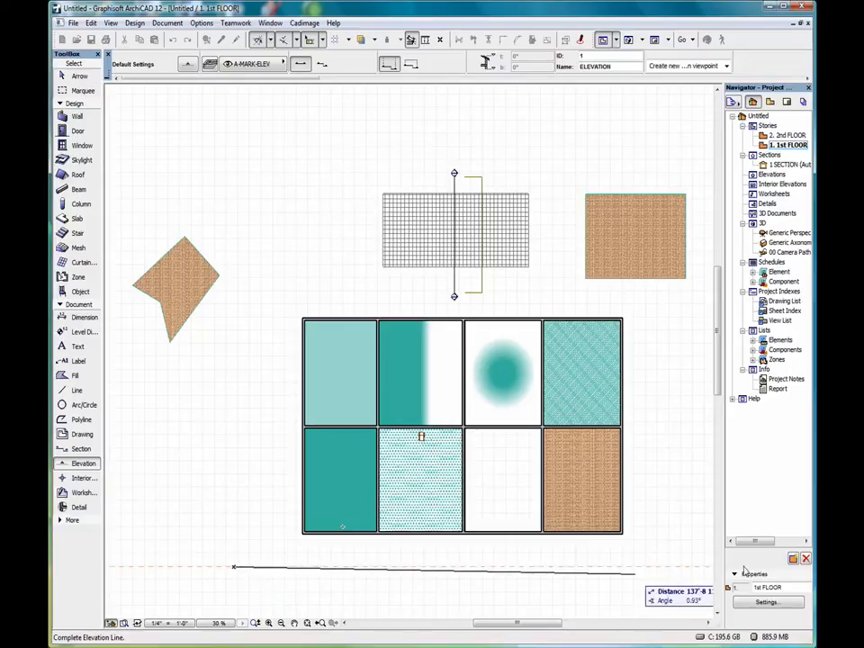
left_click(657, 564)
left_click(654, 515)
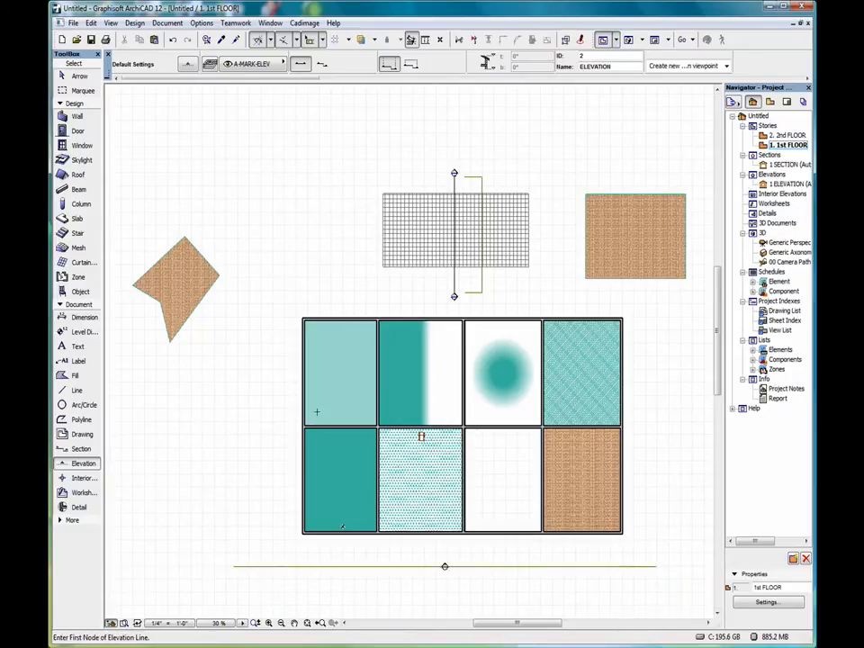
- Open the elevation view from its line on the plan and examine the brick hatching on the wall
left_click(77, 75)
left_click(508, 567)
right_click(508, 579)
left_click(526, 340)
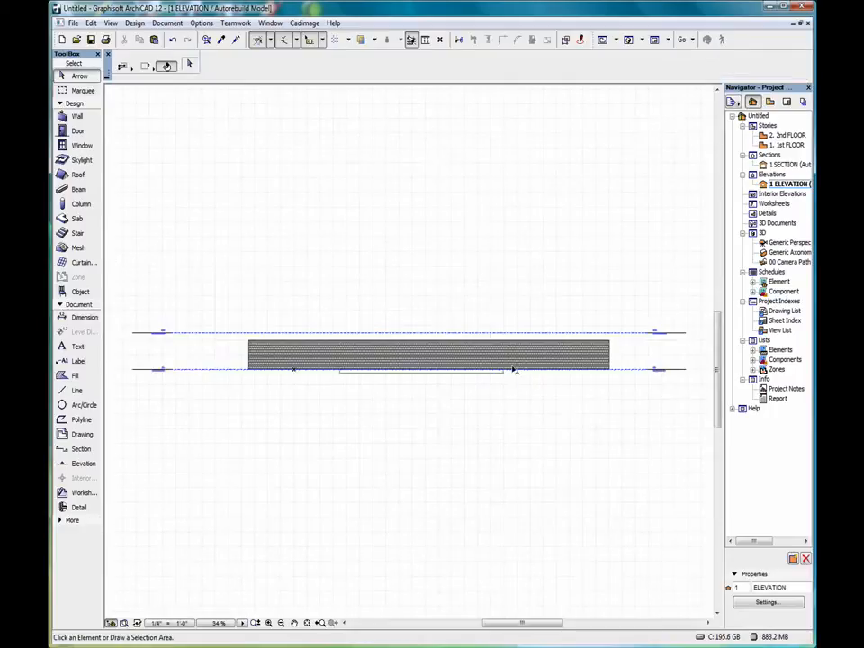
scroll(513, 368, "up", 3)
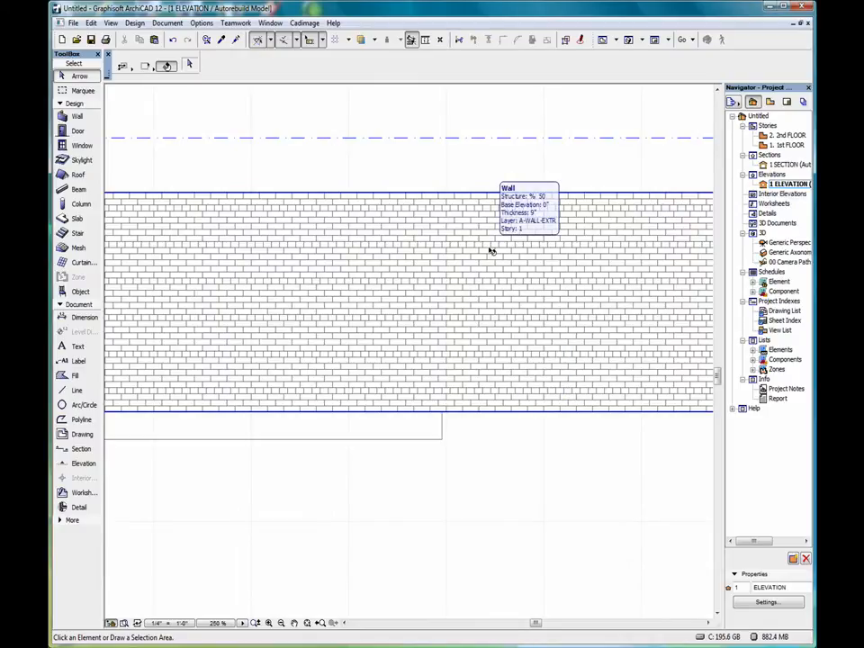
- Return to the 1st floor plan, set the default wall's linked surface materials to 04 | B English Bond, and clear the selection
left_click(780, 147)
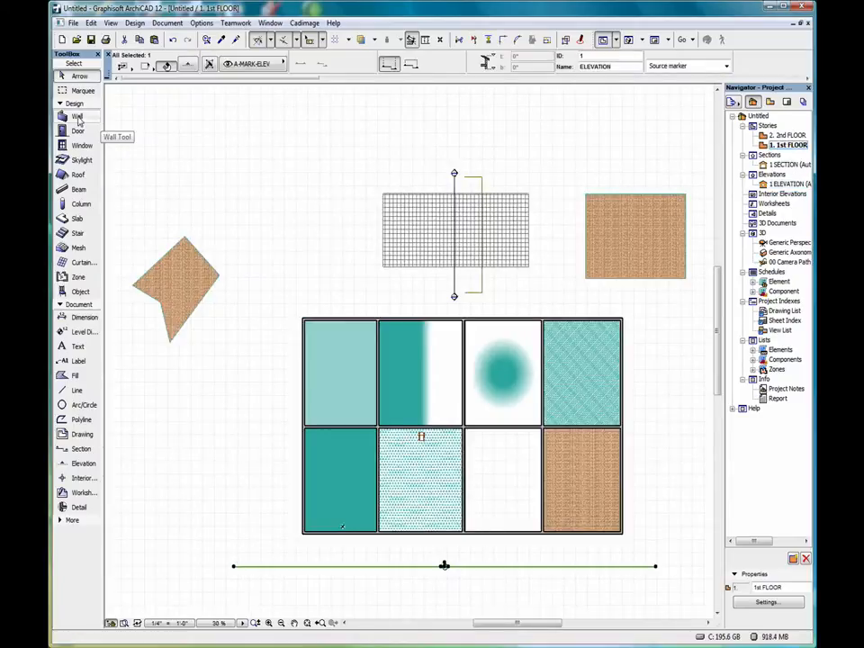
double_click(77, 117)
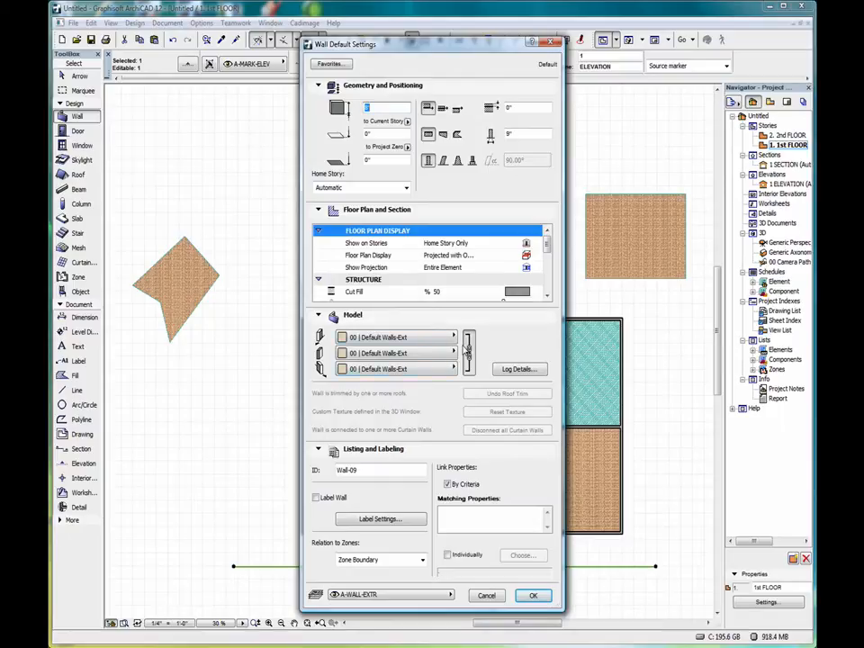
left_click(442, 339)
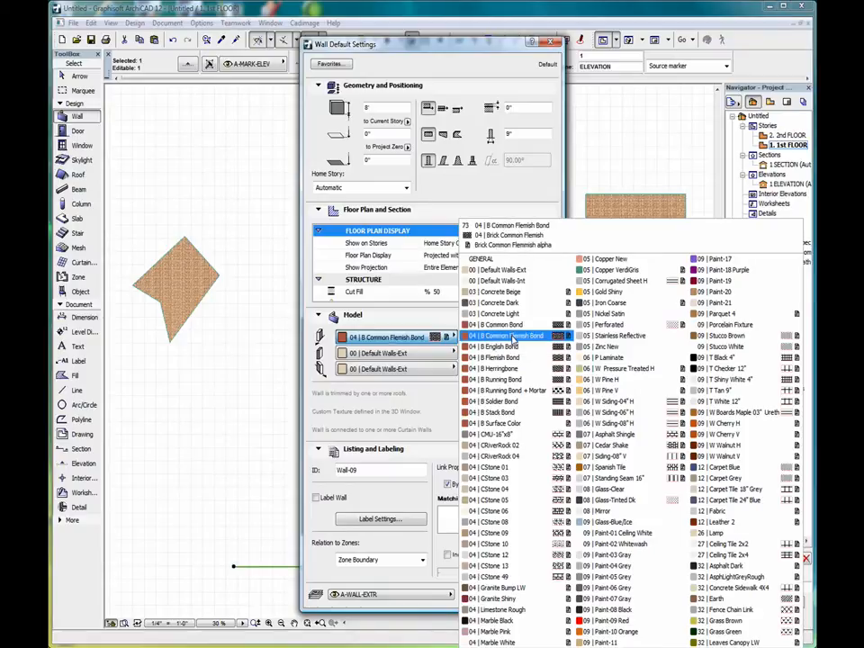
left_click(510, 348)
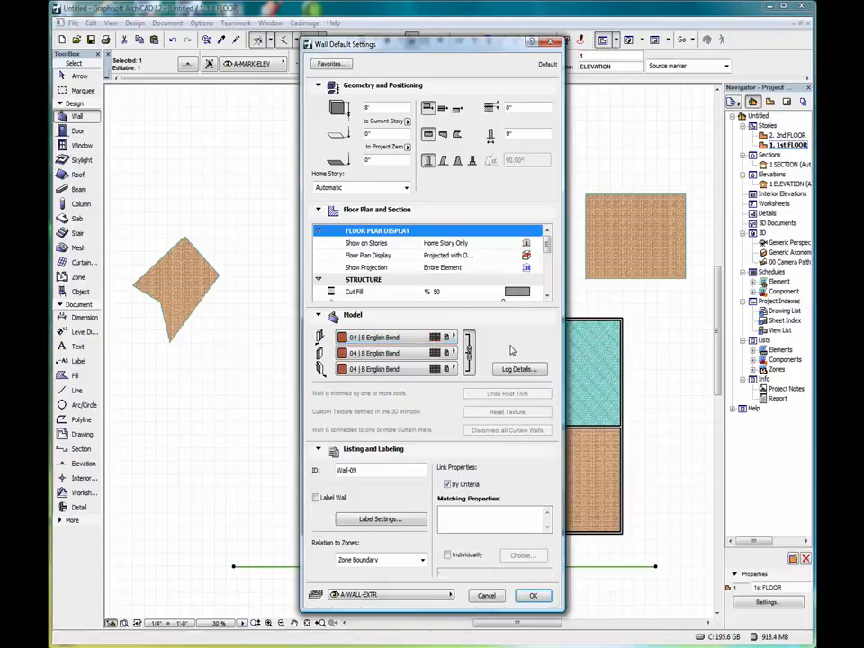
left_click(533, 599)
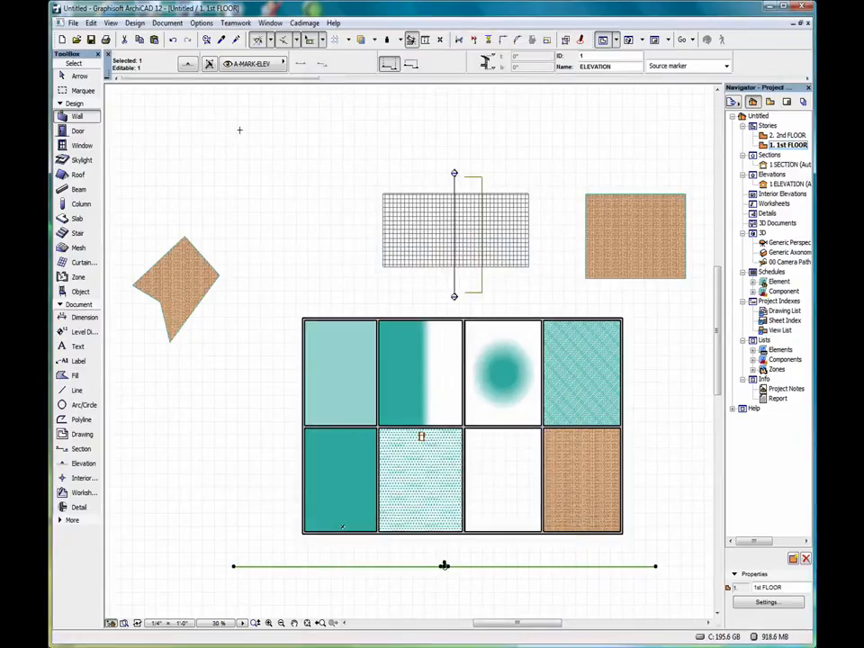
key("Escape")
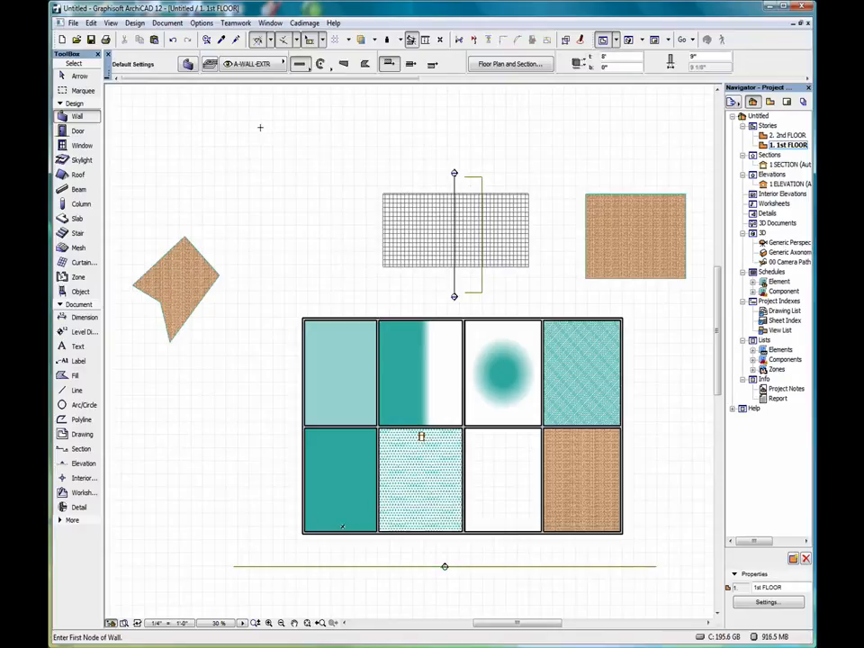
- Draw a three-point arc wall below the building, bulging away from it and crossing the elevation line
left_click(322, 65)
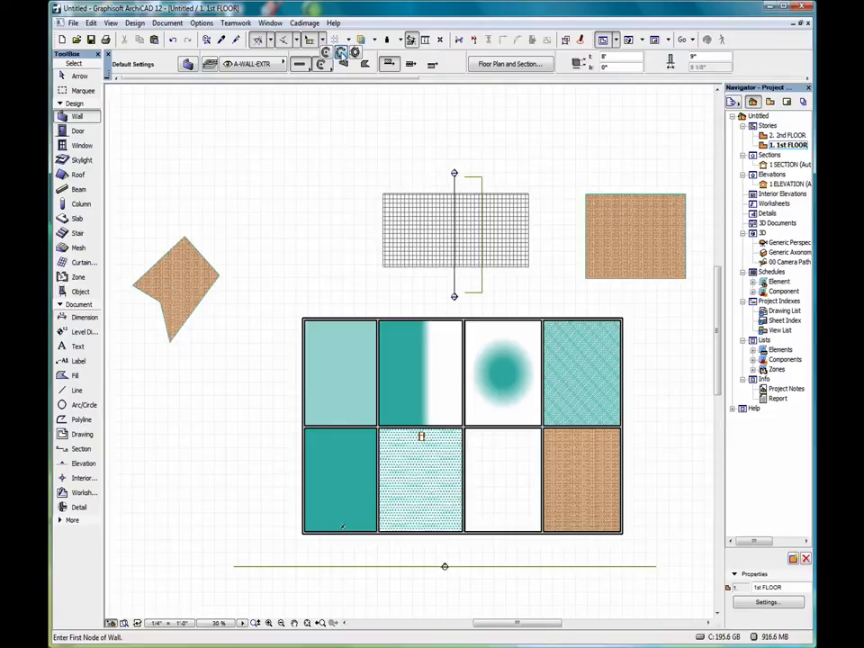
left_click(340, 52)
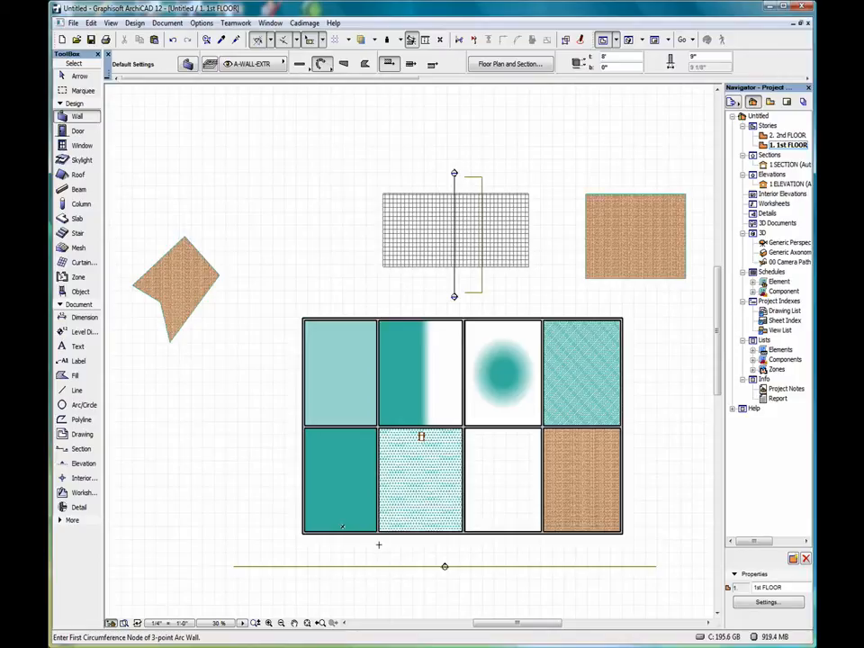
left_click(379, 545)
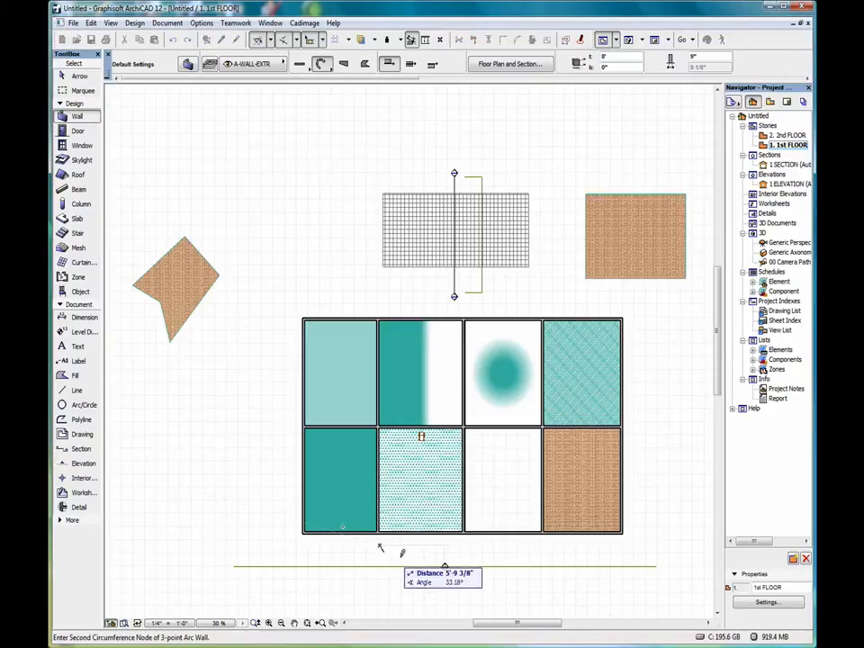
left_click(449, 594)
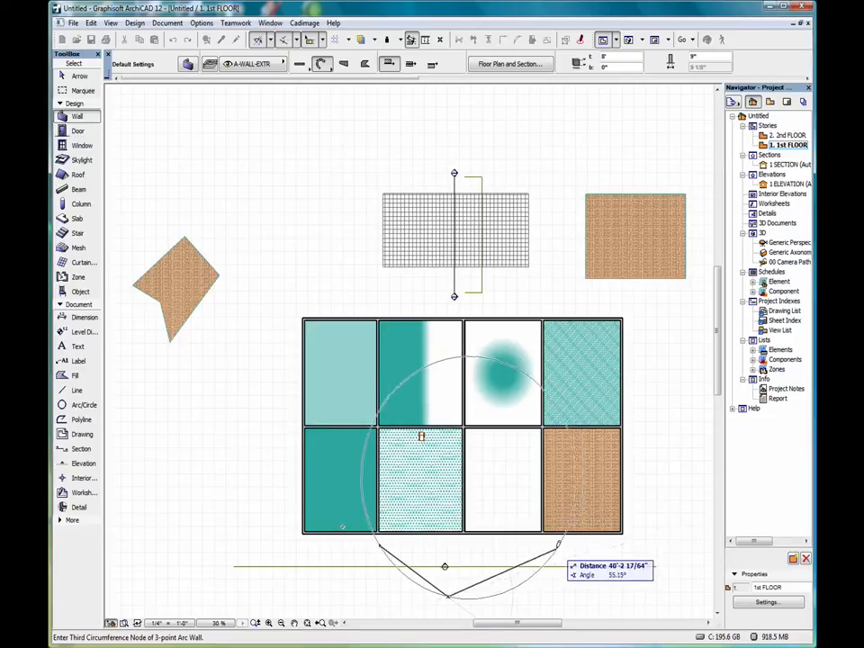
left_click(558, 539)
left_click(559, 539)
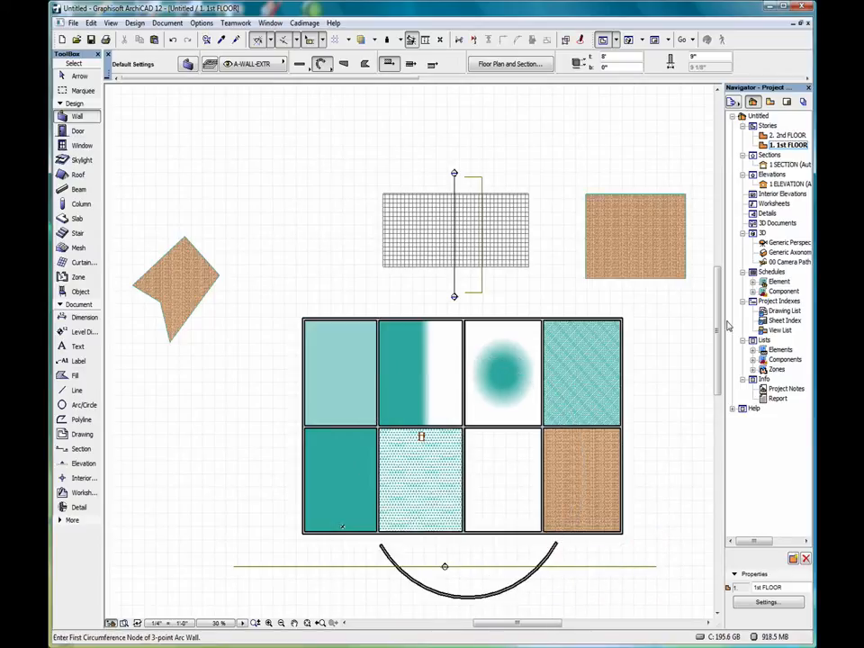
- Move the horizontal elevation line down so it sits entirely below the arc wall
left_click_drag(719, 333, 721, 374)
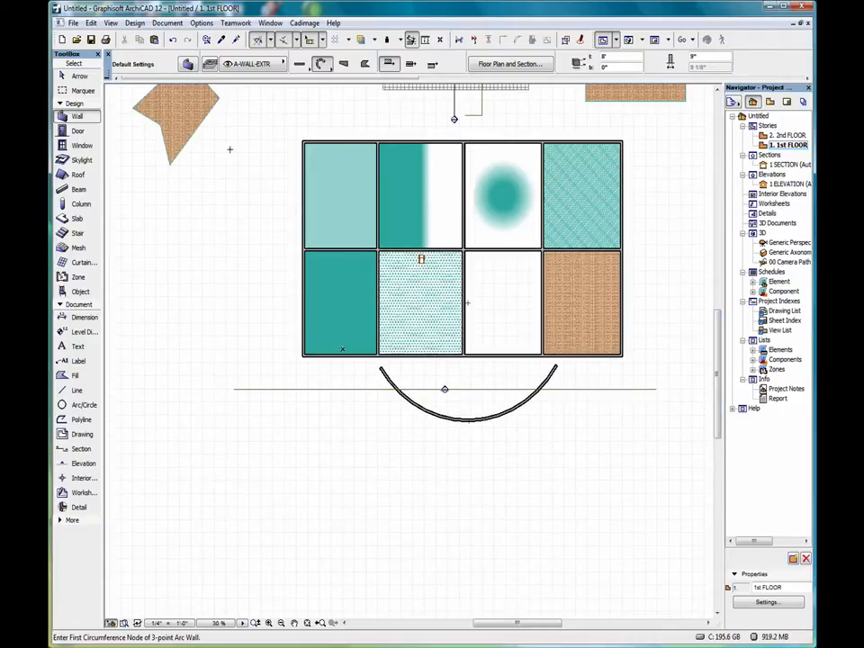
left_click(79, 77)
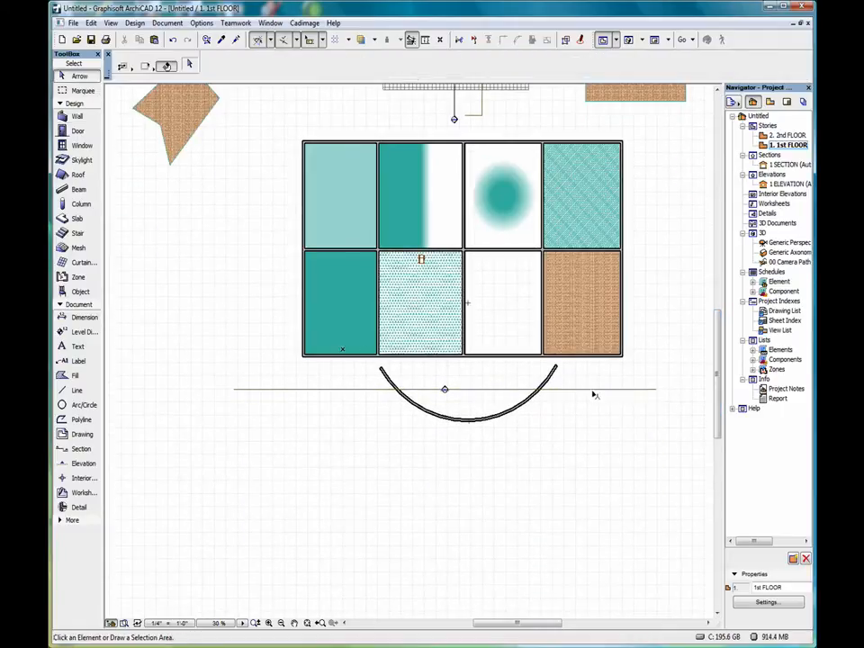
left_click(592, 391)
left_click(473, 390)
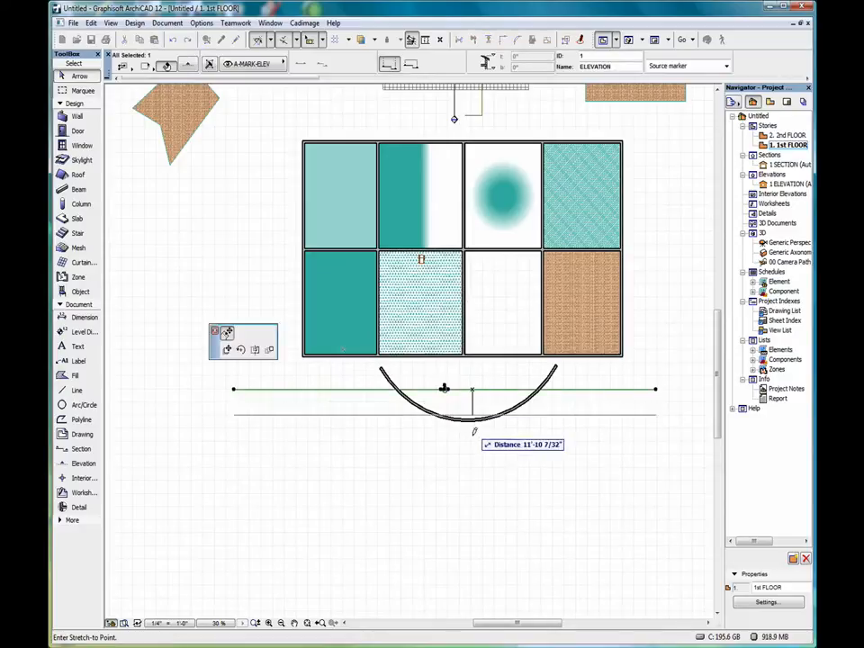
left_click(470, 450)
- Limit the elevation's horizontal range and set its depth limit in the gap between the building and the arc wall
right_click(369, 416)
left_click(394, 419)
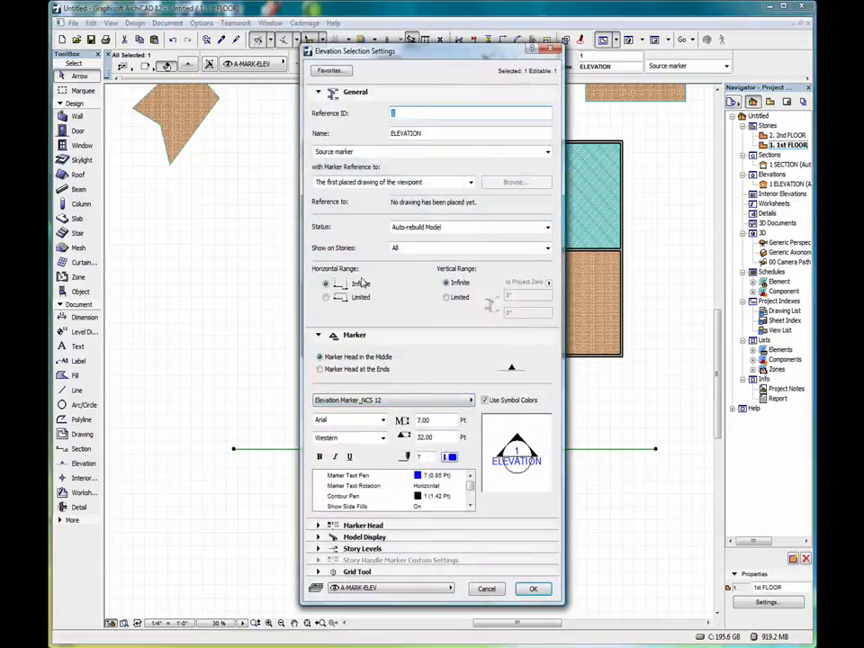
left_click(532, 589)
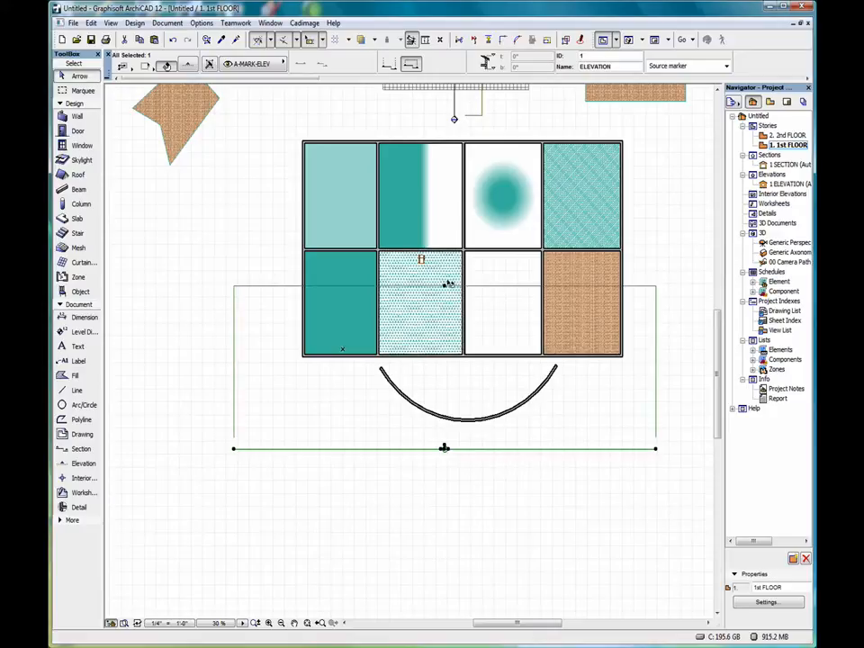
left_click(445, 287)
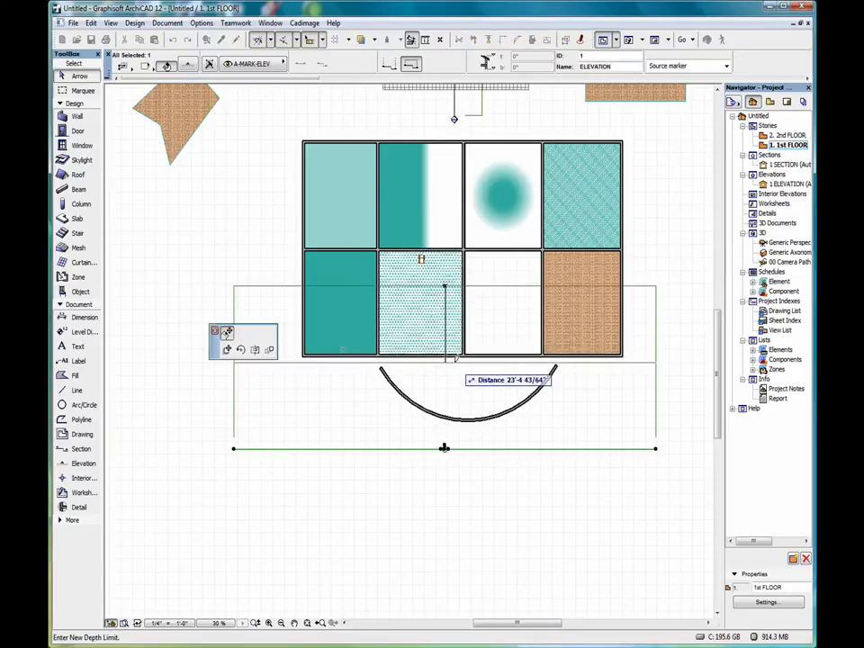
left_click(446, 362)
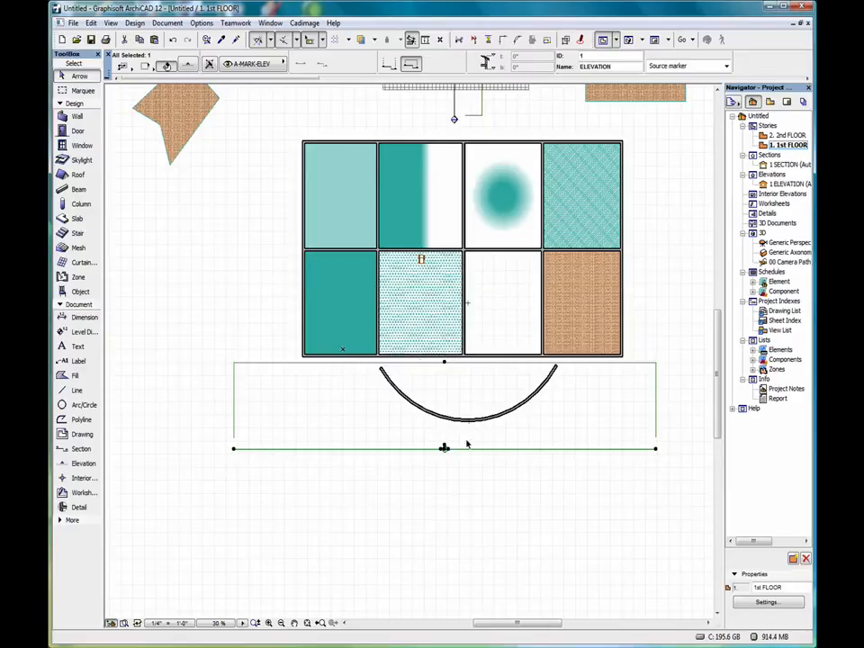
- Open the elevation from its line and examine how the brick hatching looks toward both ends of the curved wall
right_click(246, 236)
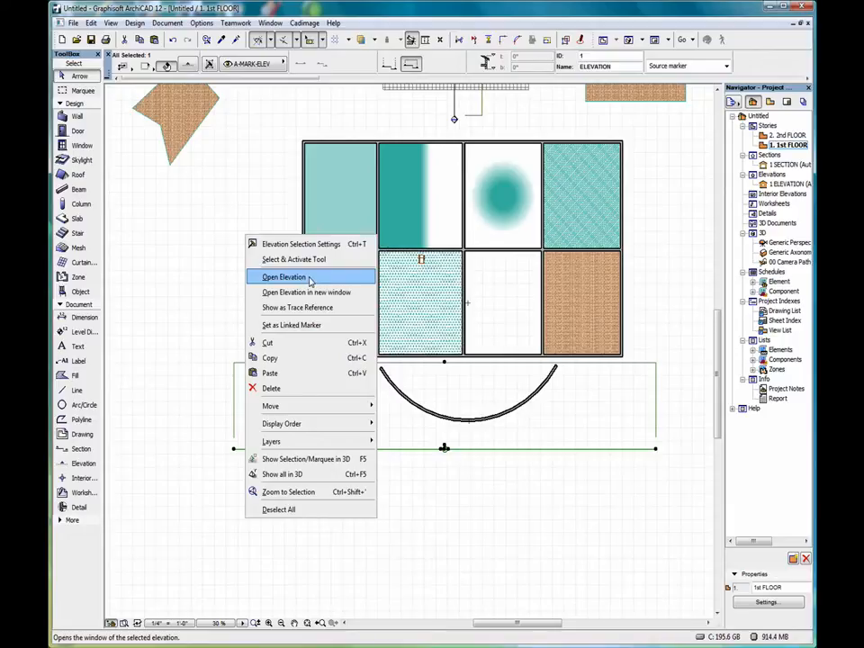
left_click(284, 277)
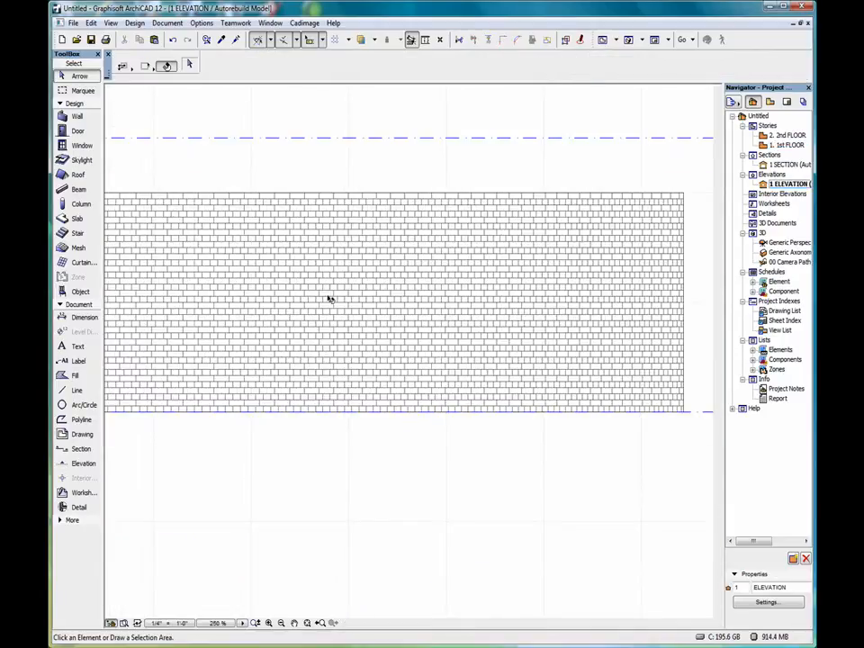
scroll(363, 286, "down", 2)
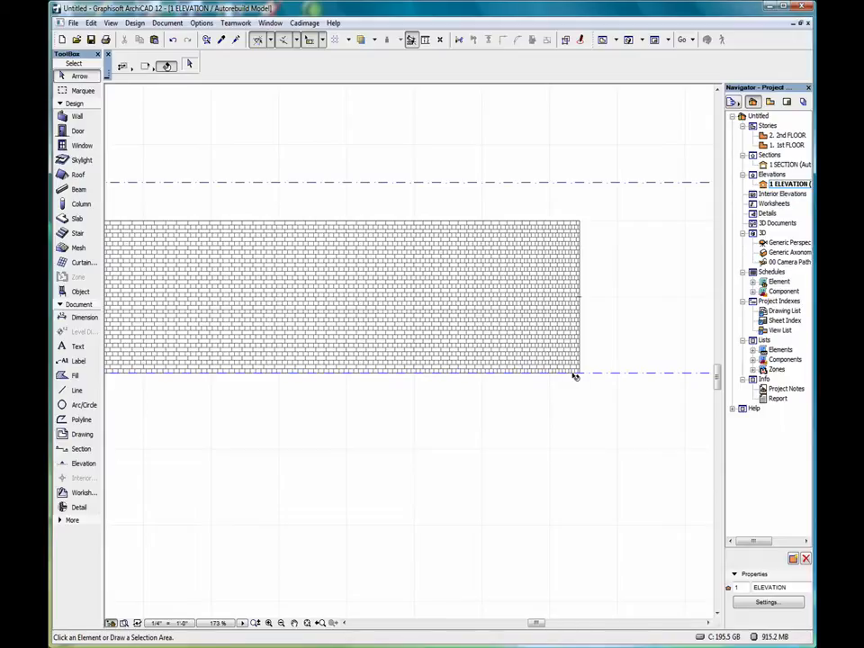
left_click(308, 623)
scroll(148, 343, "up", 2)
scroll(150, 342, "up", 1)
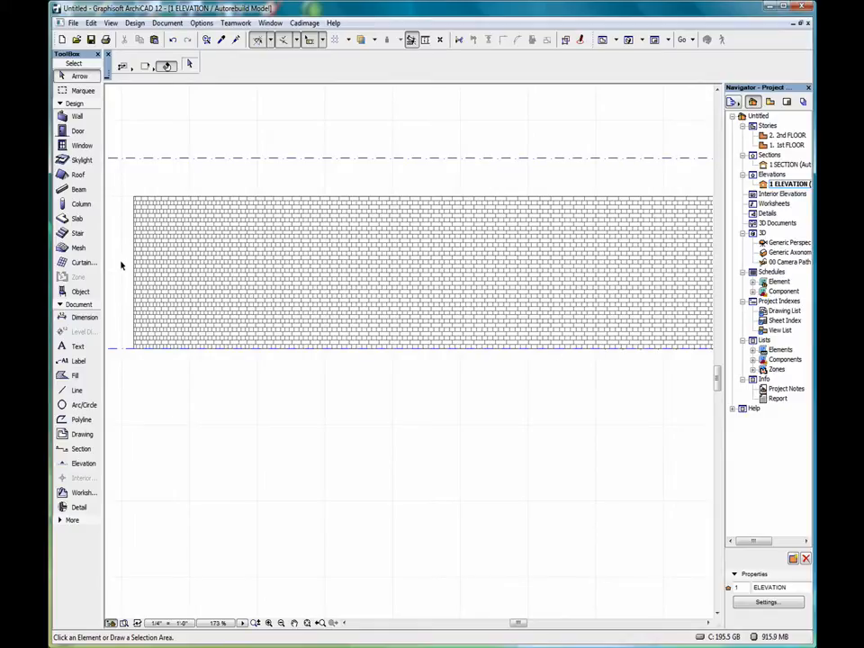
- Return to the 1st floor plan and set the default fill pattern to 01 | Grid 18"
double_click(784, 146)
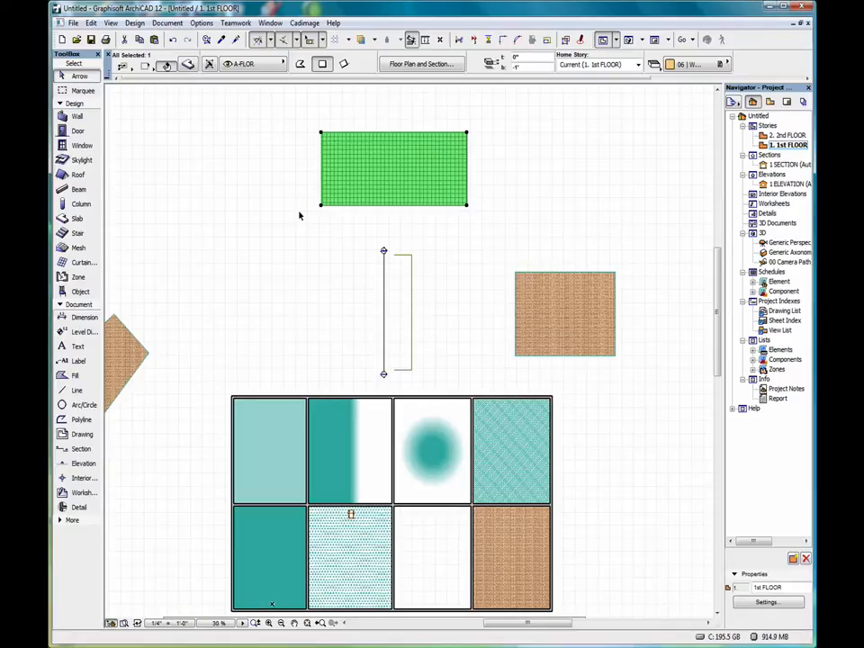
double_click(75, 375)
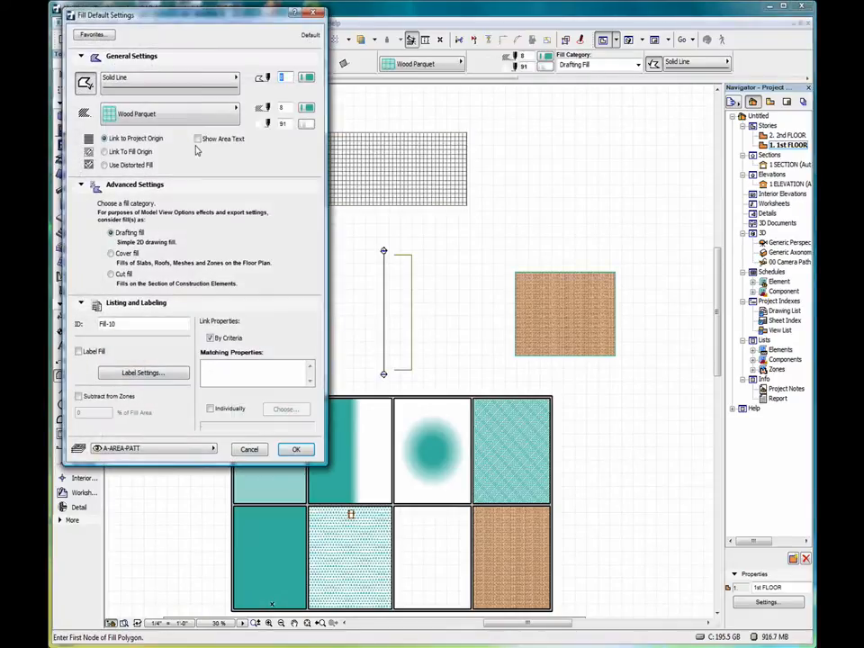
left_click(171, 112)
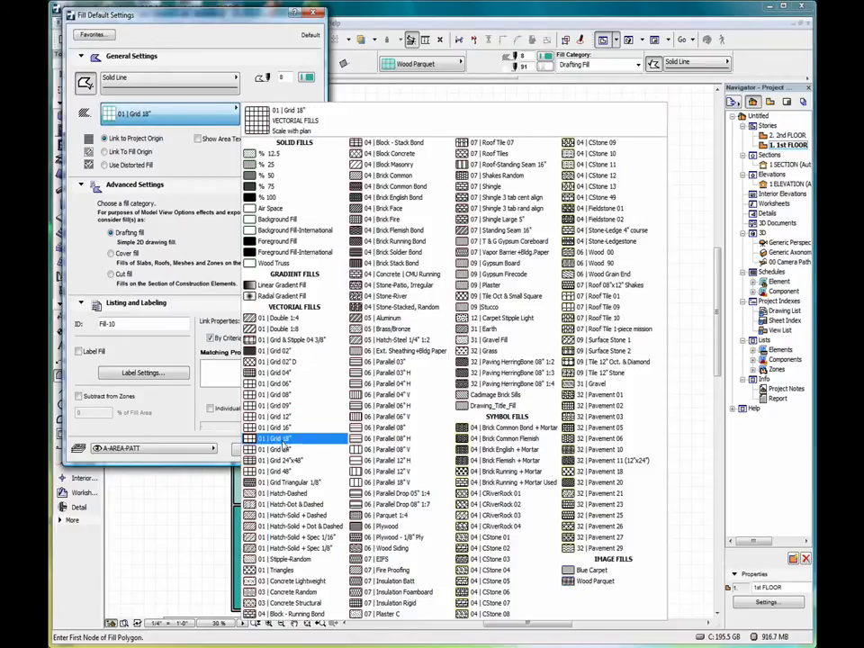
left_click(288, 438)
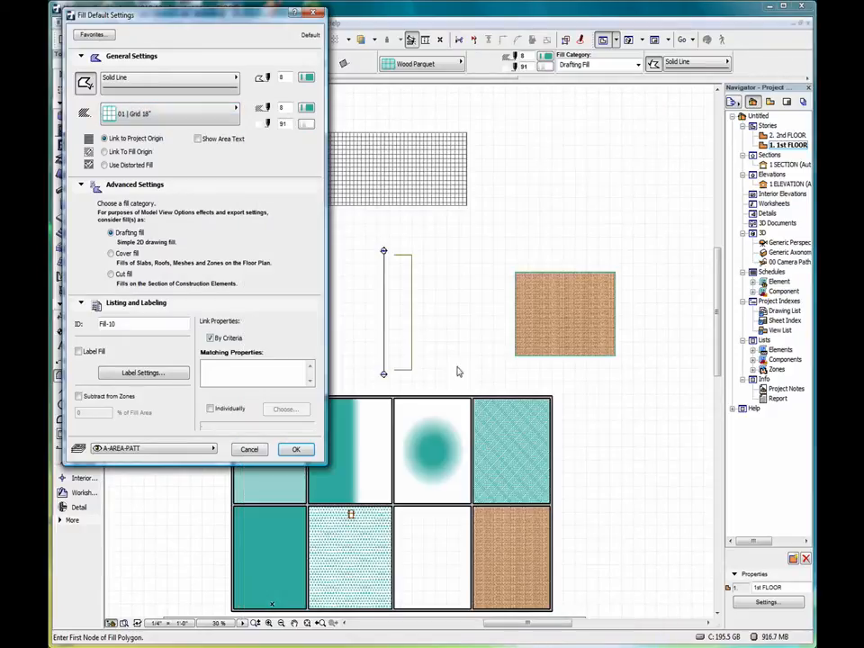
left_click(295, 448)
- Draw a large rectangular grid fill in the empty area above the brown polygon fill
scroll(462, 399, "down", 2)
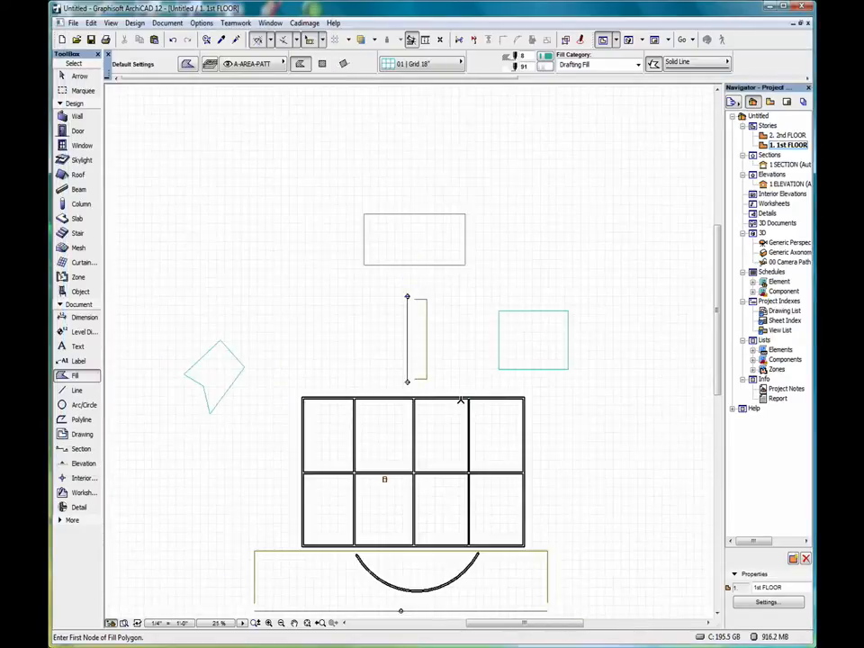
left_click(261, 236)
left_click(364, 329)
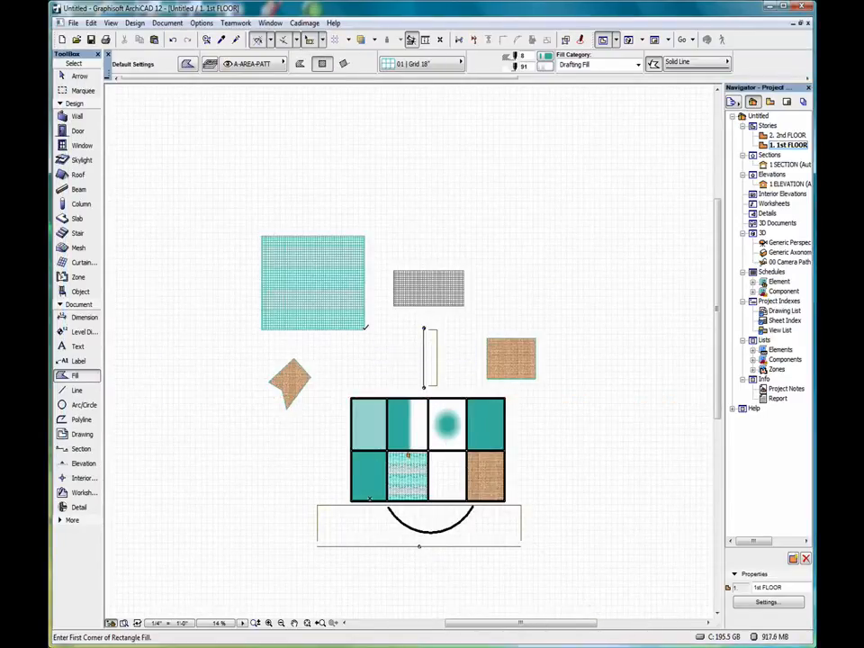
scroll(278, 324, "up", 3)
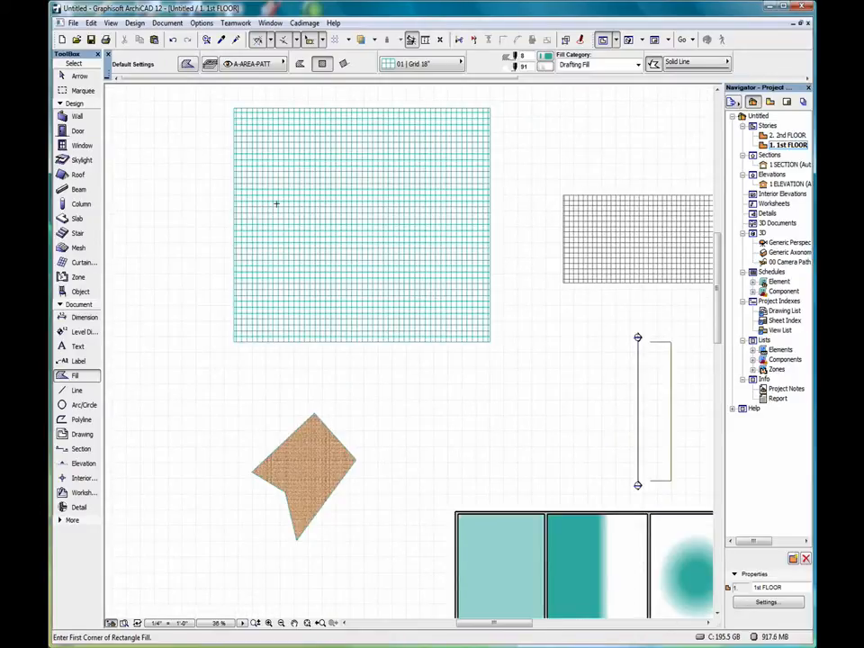
- Link the new rectangular fill's pattern to the fill origin instead of the project origin
left_click(78, 75)
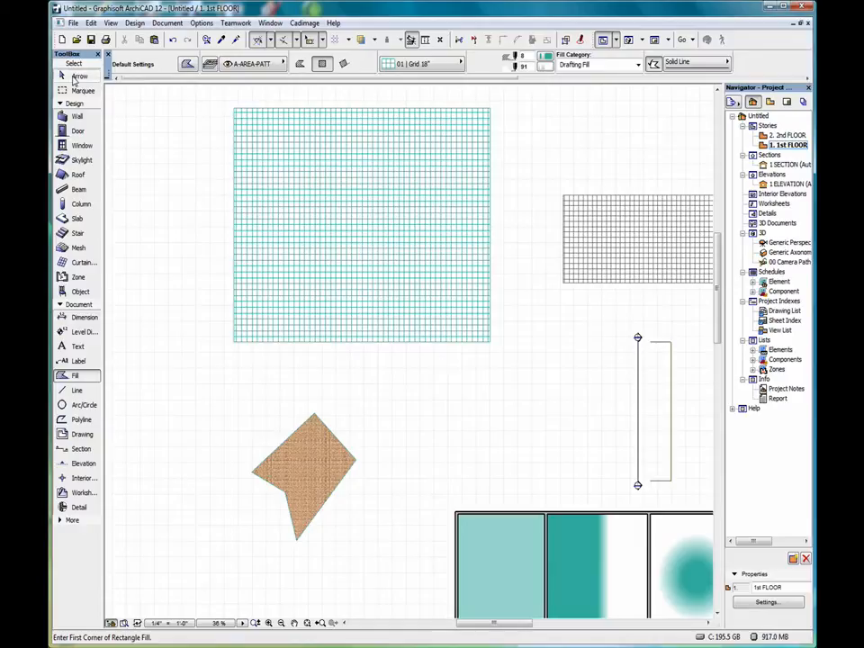
left_click(235, 111)
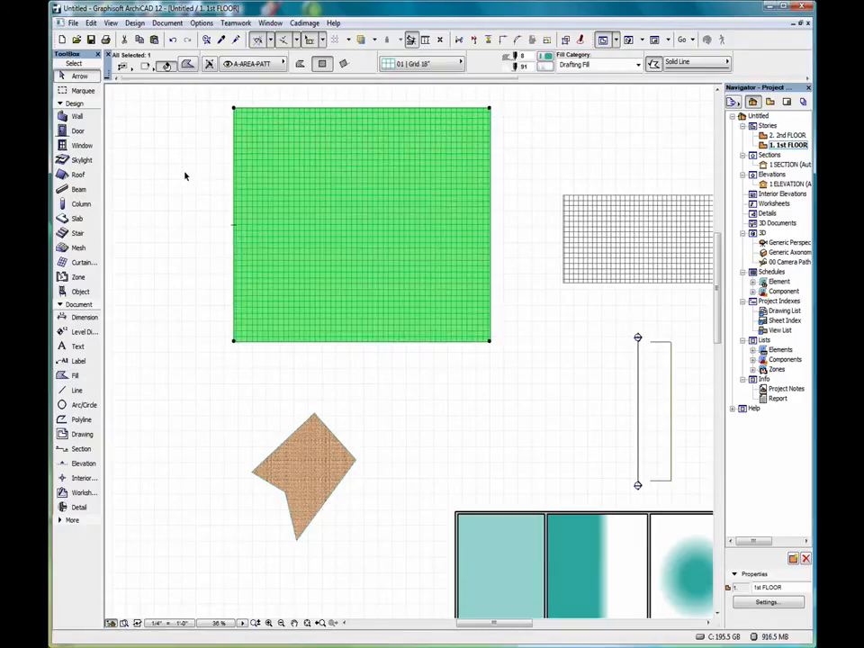
right_click(184, 176)
left_click(216, 183)
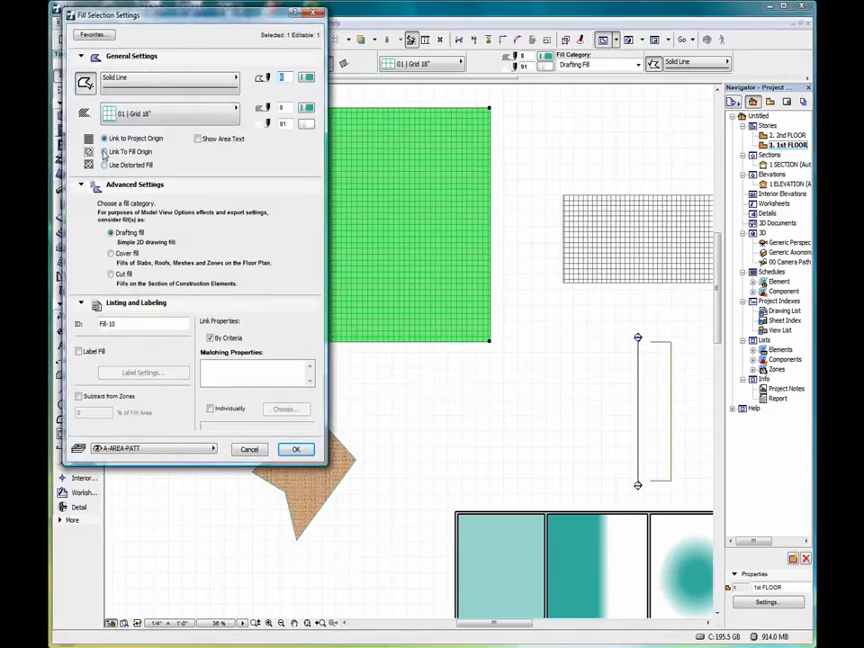
left_click(105, 152)
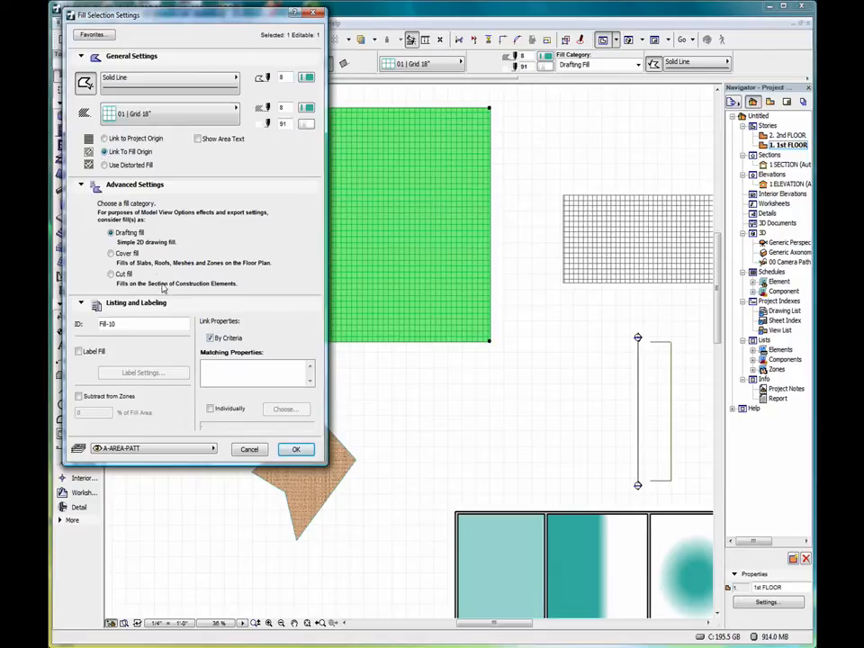
left_click(297, 451)
- Rotate the grid pattern inside the rectangular fill to a diagonal by turning its orientation vector up and to the right
scroll(371, 226, "up", 3)
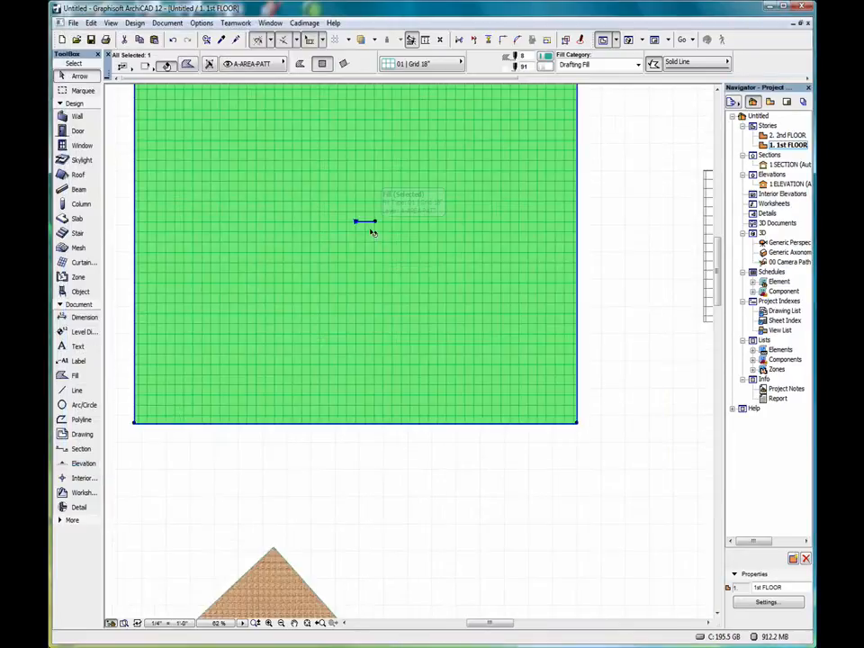
scroll(317, 236, "up", 3)
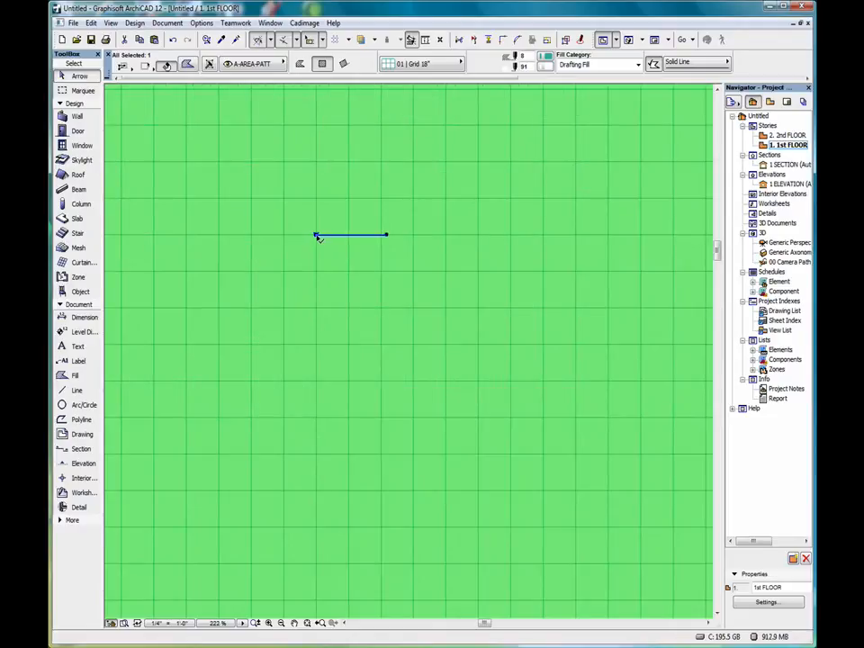
scroll(317, 236, "down", 5)
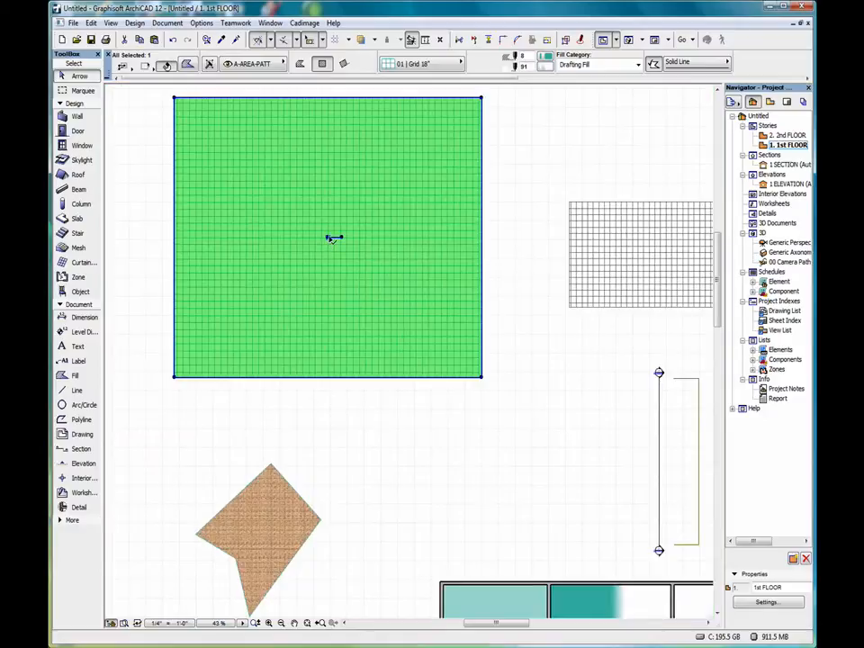
left_click(333, 239)
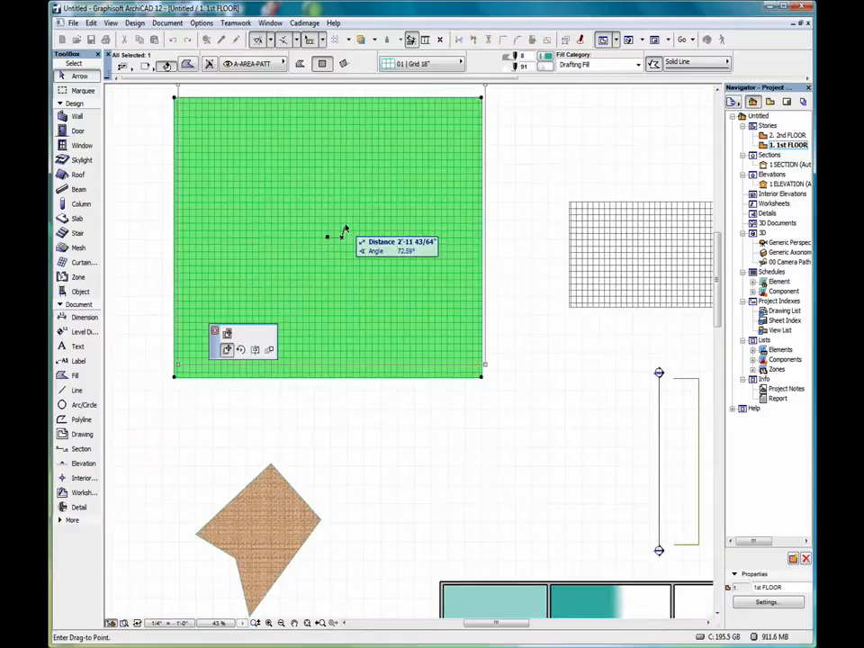
left_click(226, 333)
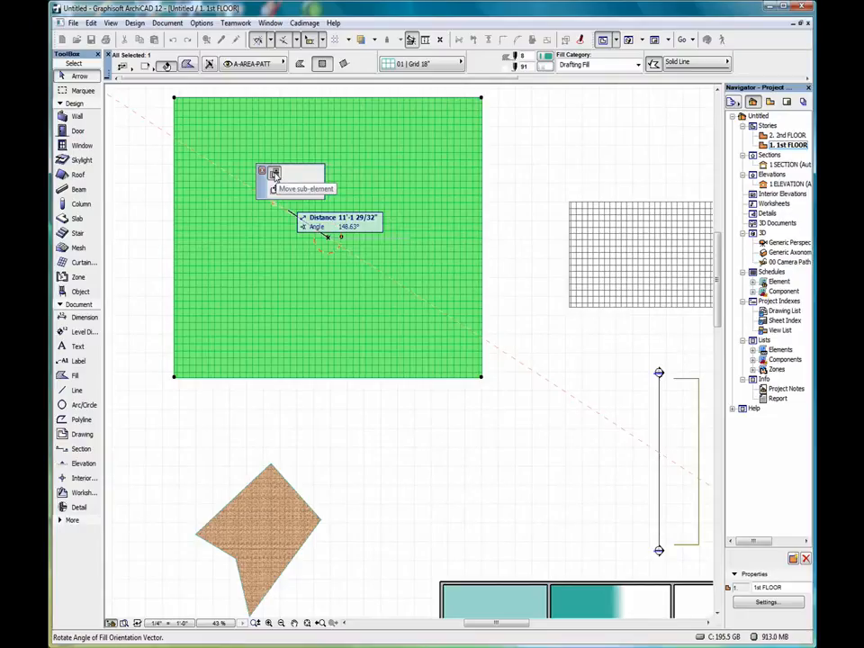
left_click(373, 190)
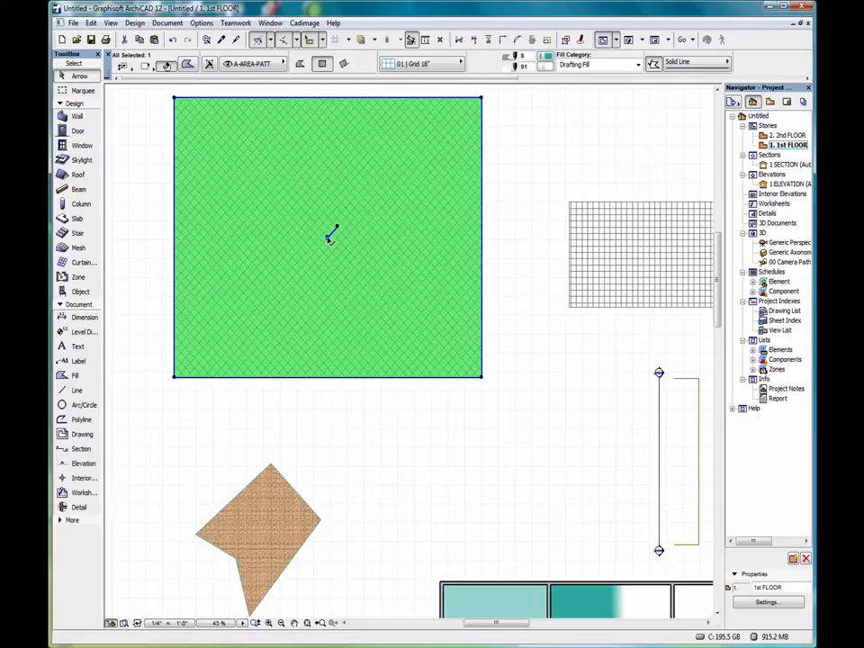
- Try to move the diagonal grid pattern's origin to the rectangular fill's lower-left corner
left_click(330, 238)
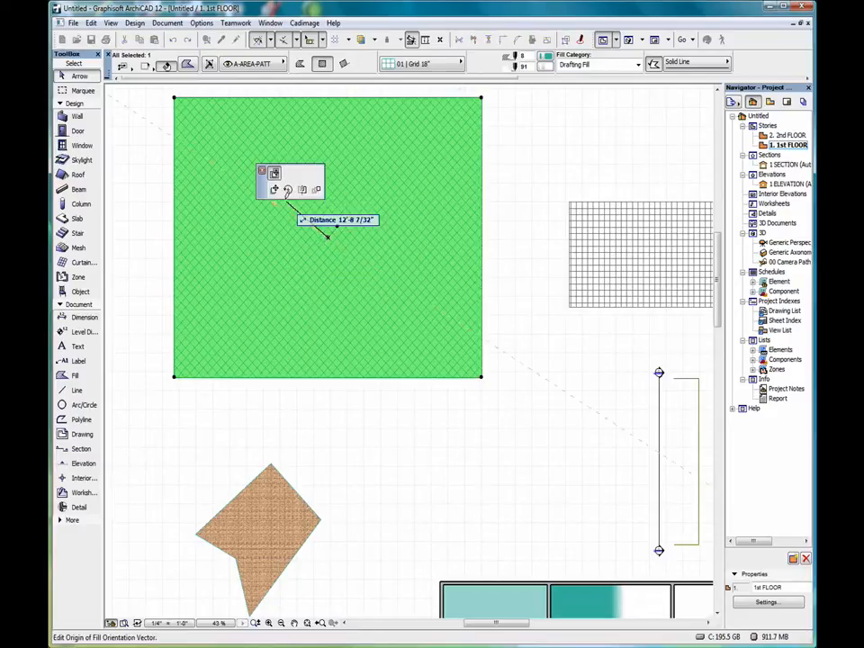
left_click(274, 189)
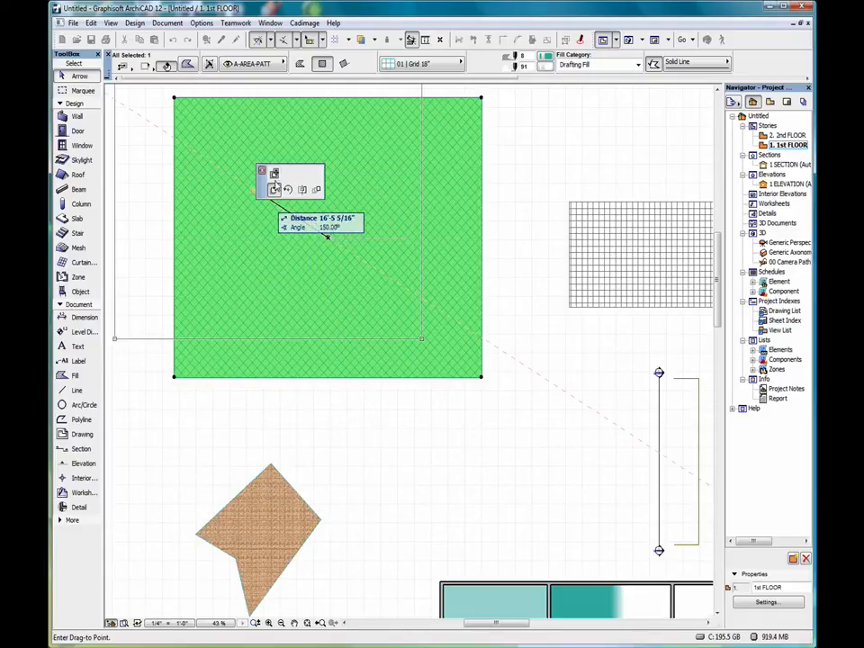
left_click(176, 377)
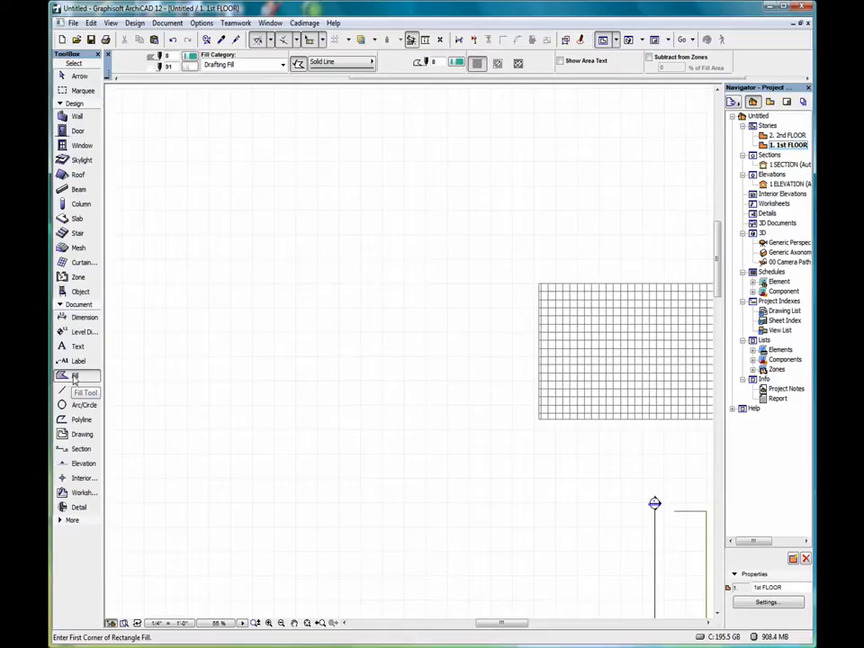
- Keep the default fill linked to the project origin and draw a new rectangular 01 | Grid 18" fill beside the gridded slab
double_click(74, 379)
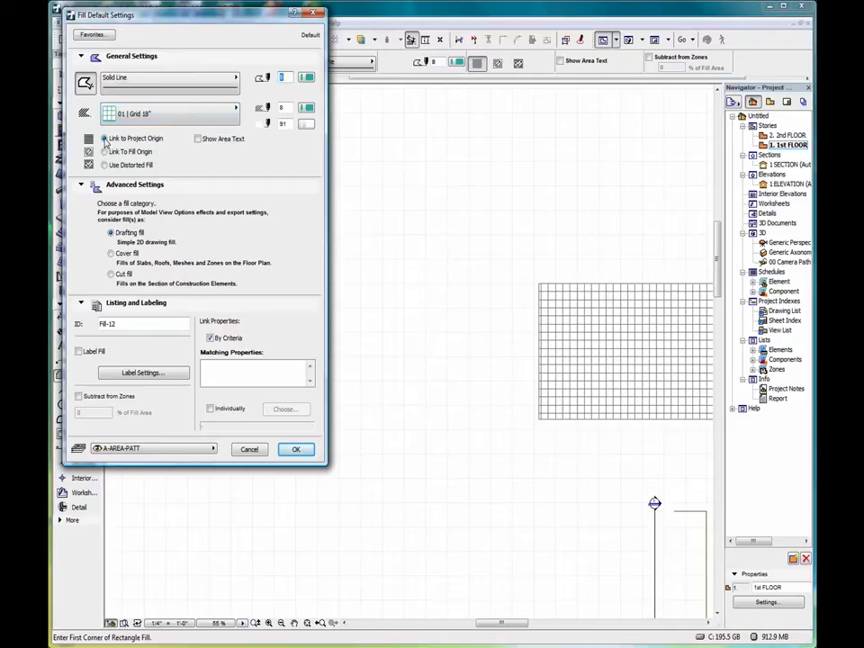
left_click(295, 451)
left_click(183, 193)
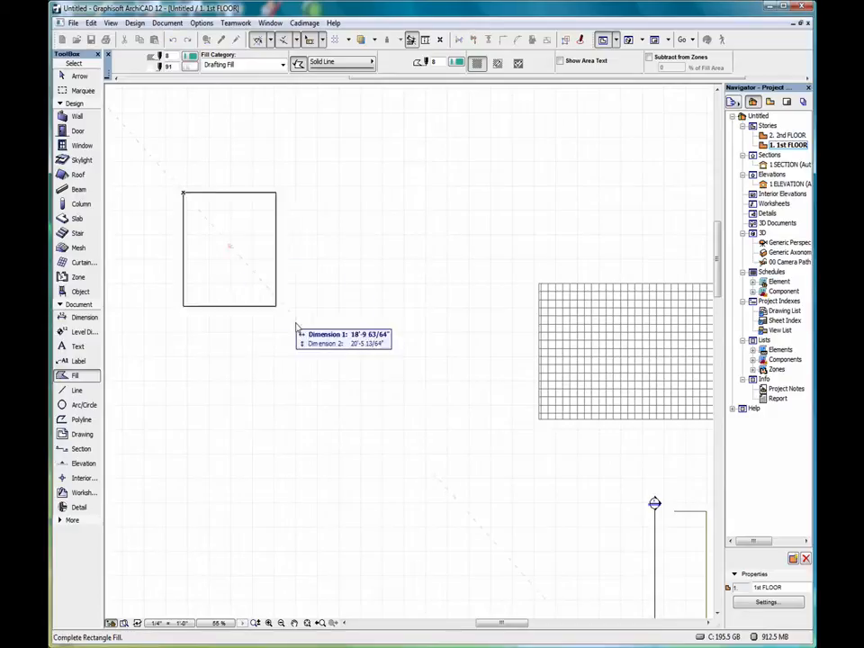
left_click(395, 428)
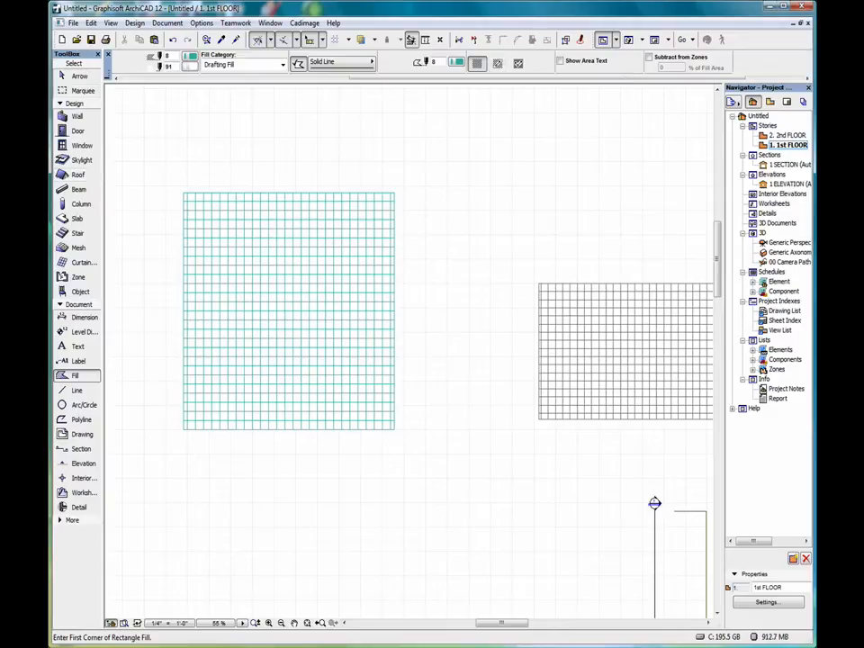
left_click(77, 76)
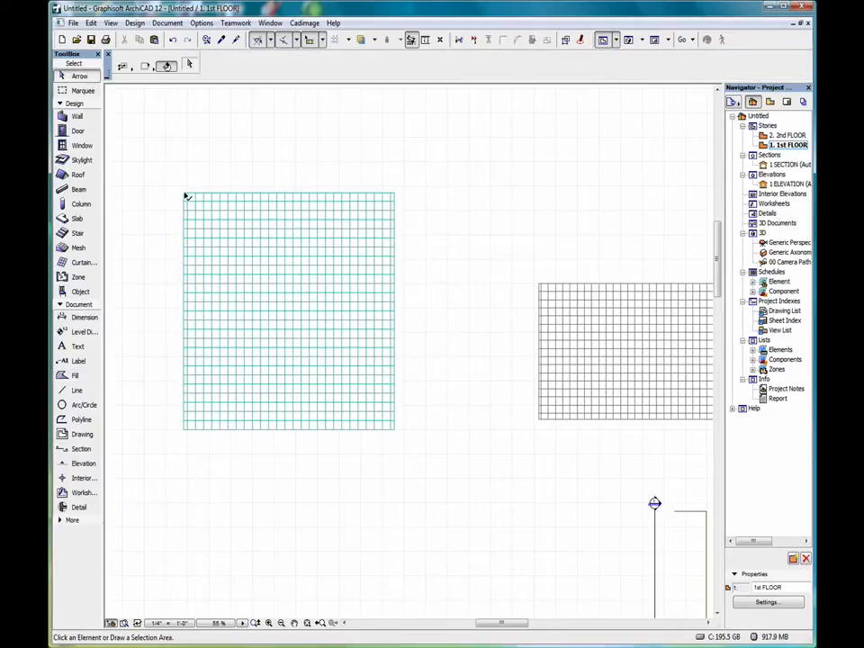
- Change the new rectangular grid fill's construction method to Distorted Fill
left_click(185, 195)
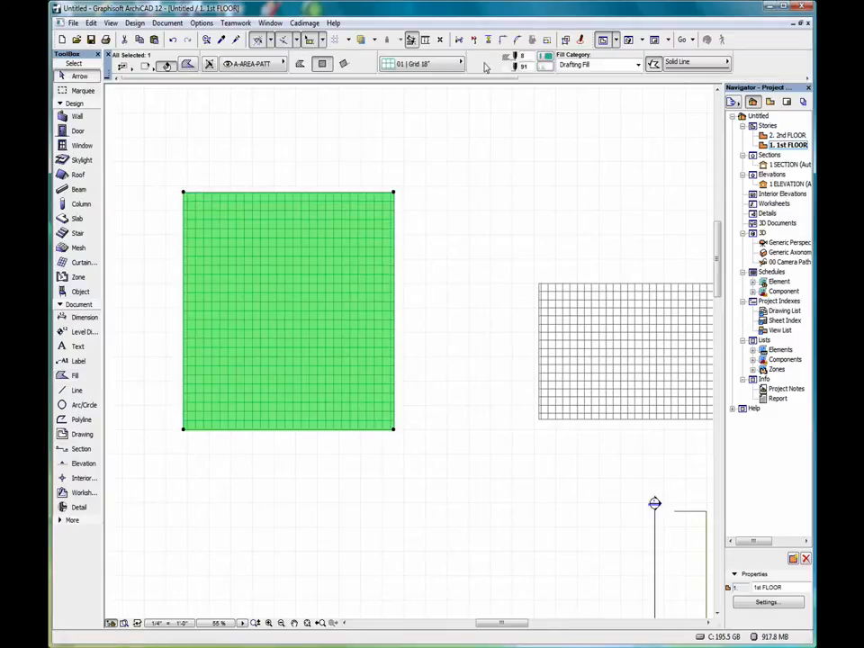
scroll(485, 67, "down", 3)
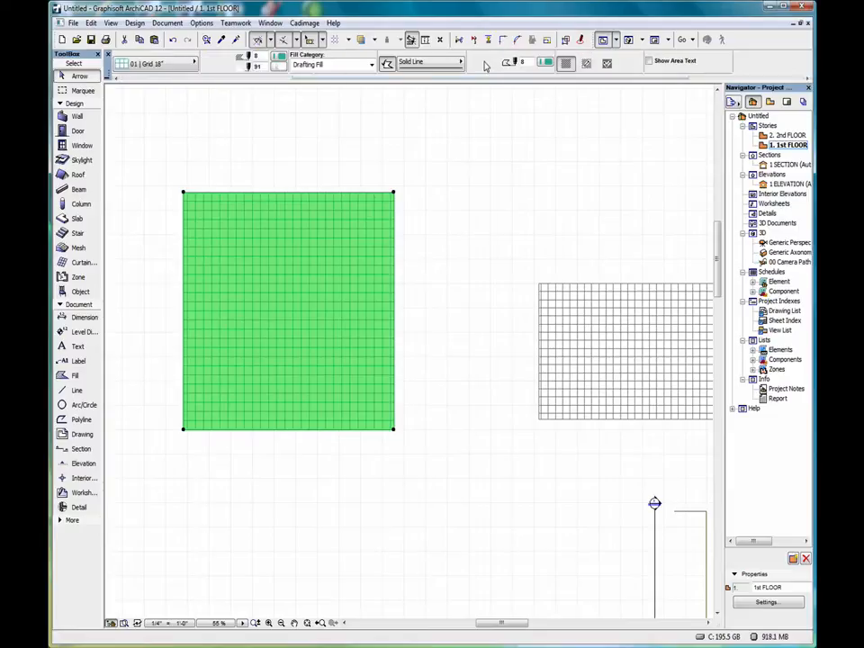
left_click(587, 64)
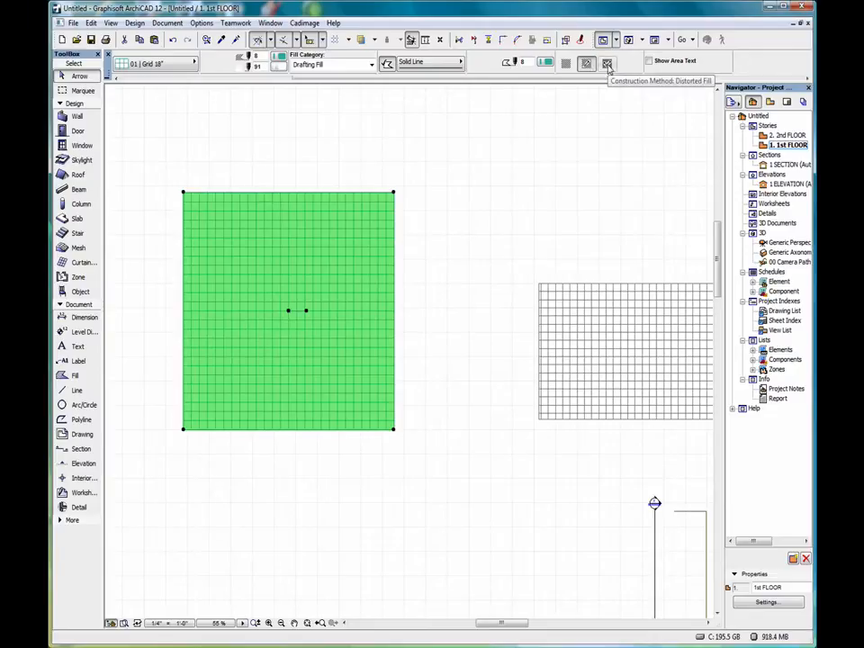
left_click(609, 67)
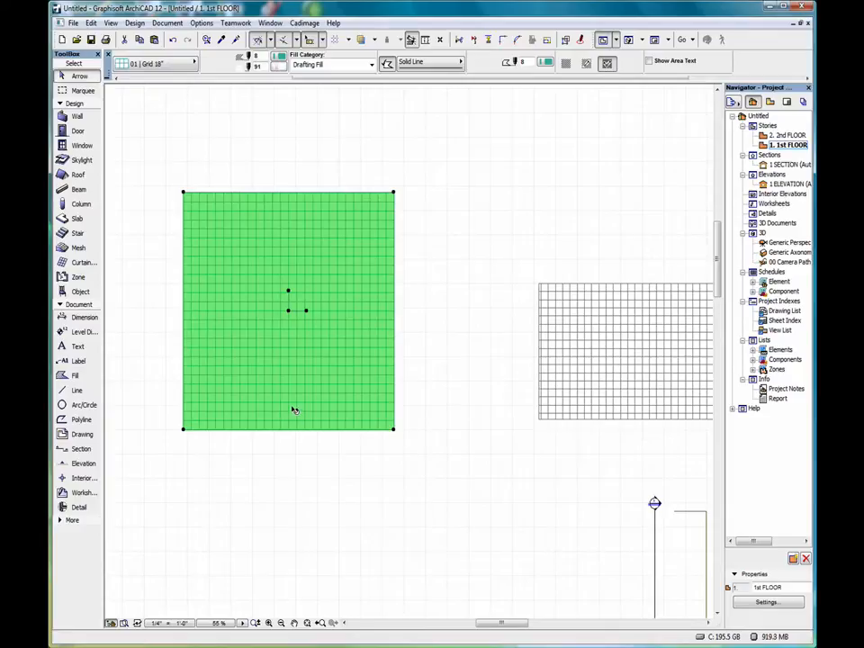
- Skew the distorted grid by rotating its horizontal vector about 27° downward, and return that vector to 0°
scroll(247, 288, "up", 2)
scroll(249, 286, "up", 1)
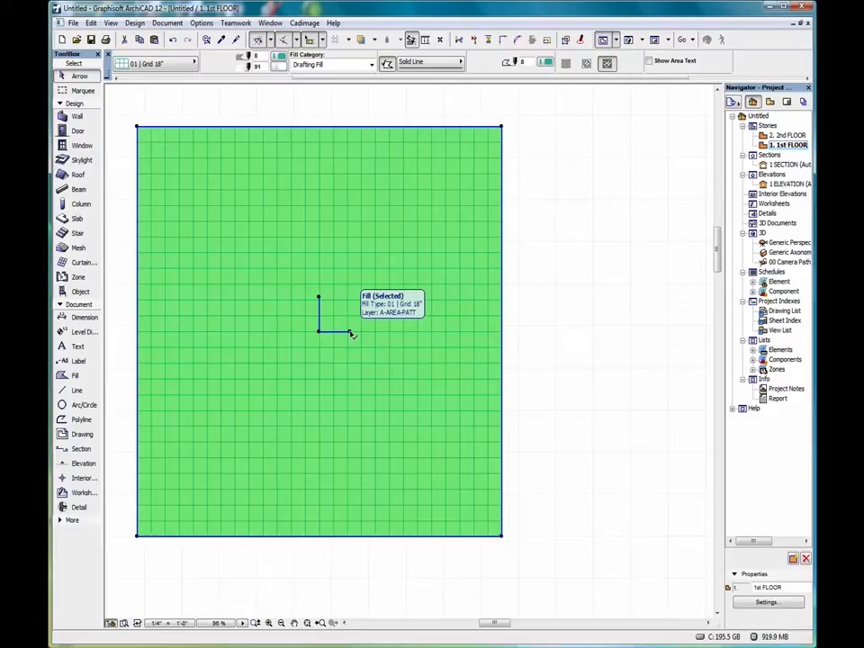
left_click(350, 333)
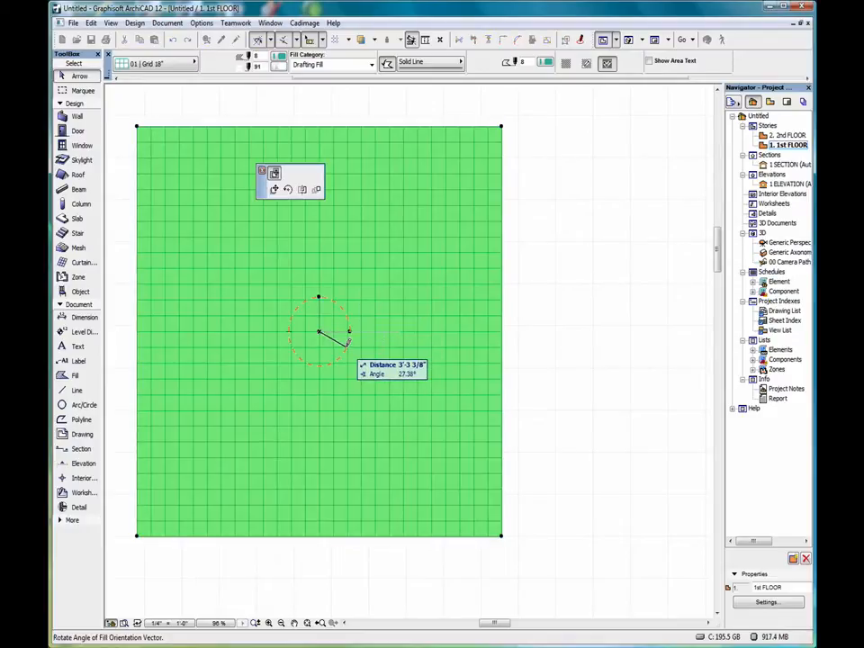
left_click(348, 343)
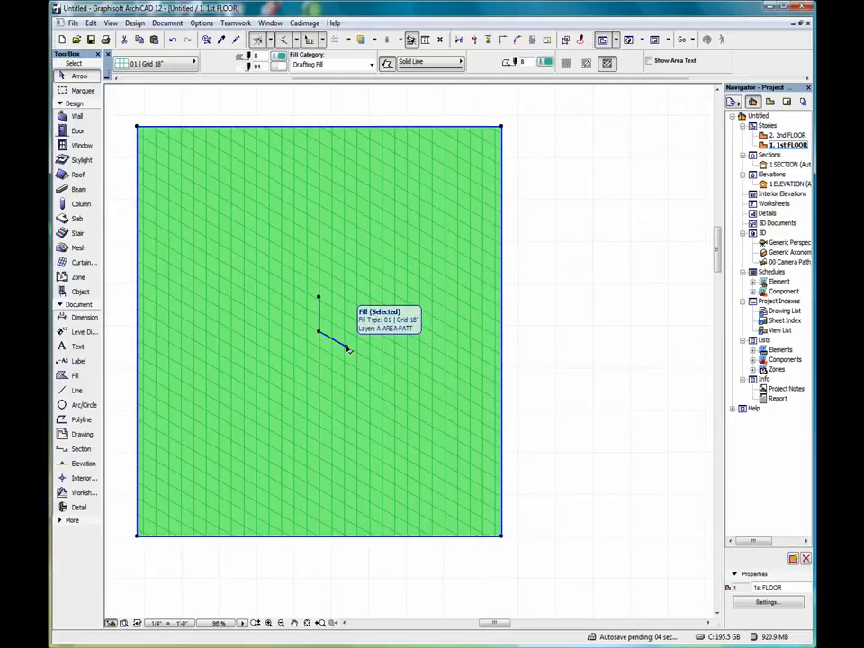
left_click(348, 349)
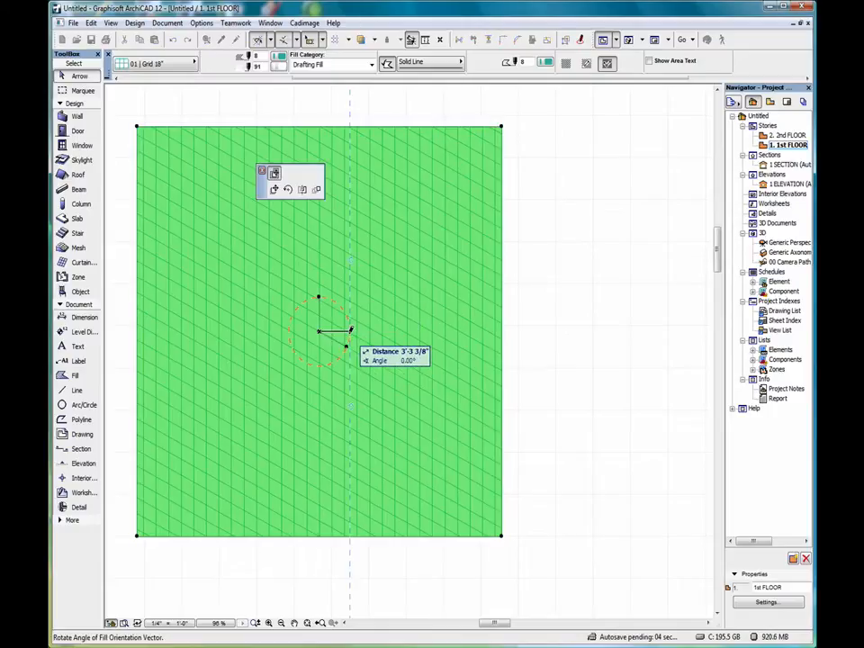
left_click(350, 331)
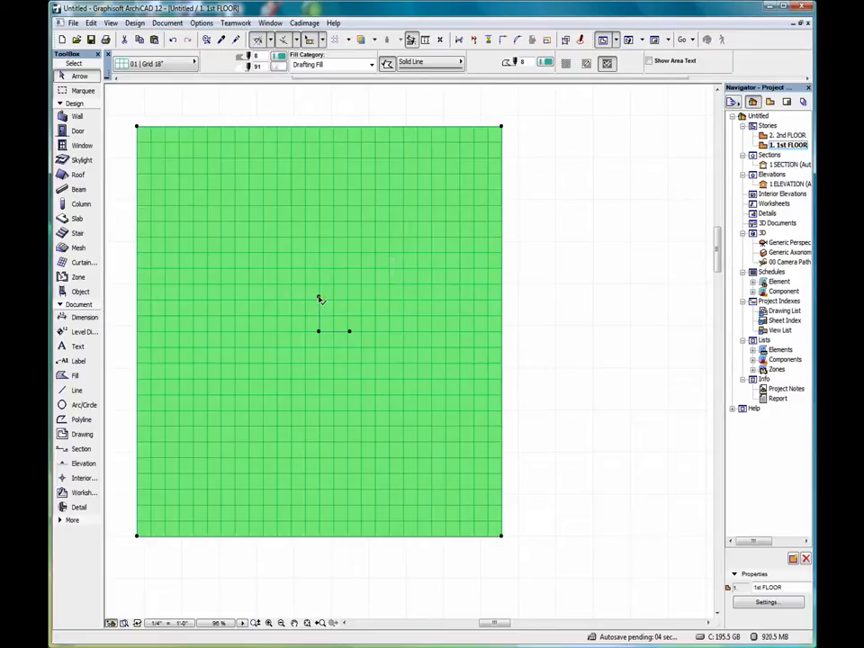
- Skew the distorted grid by swinging its vertical vector far to the left, and bring it back to 90°
left_click(319, 298)
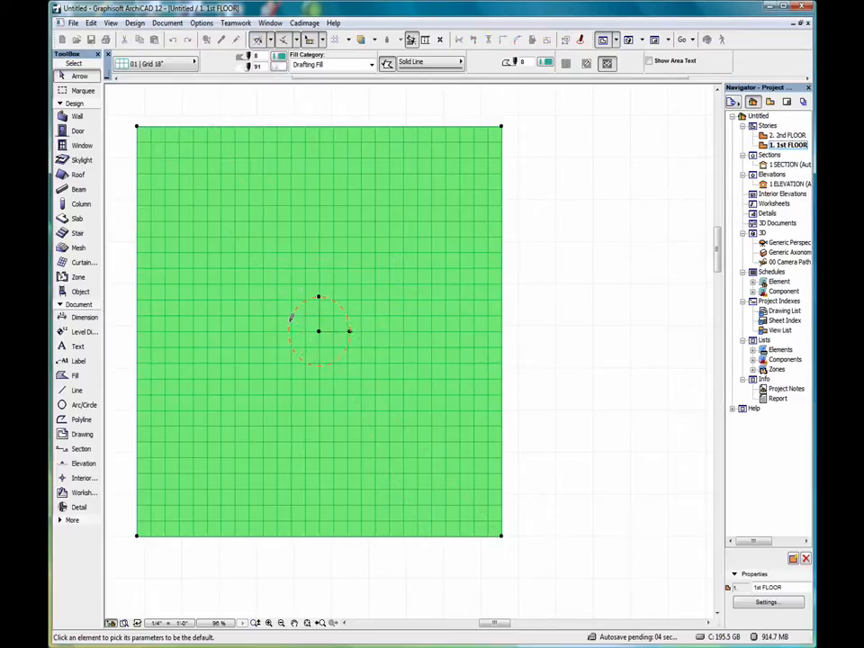
left_click(291, 322)
left_click(291, 321)
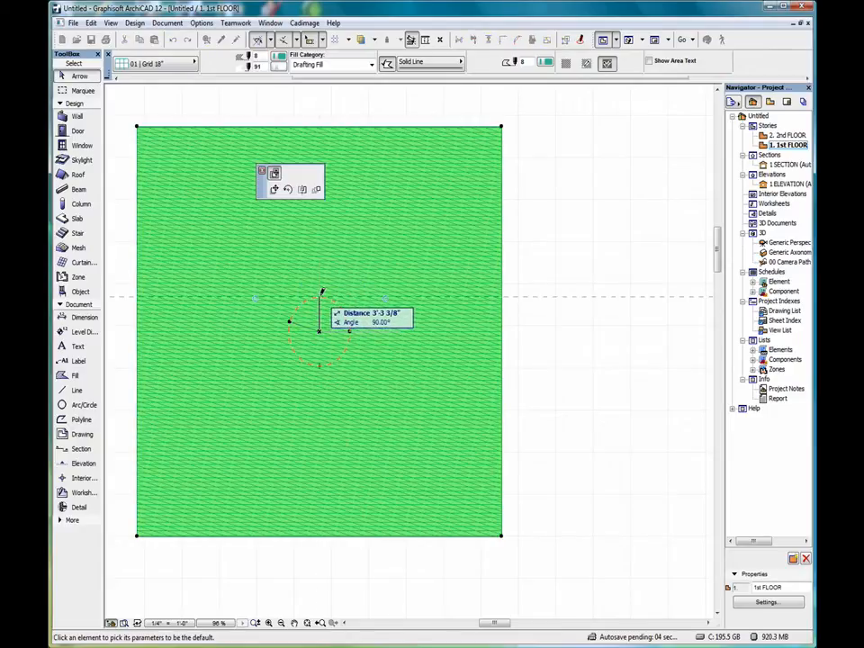
left_click(320, 296)
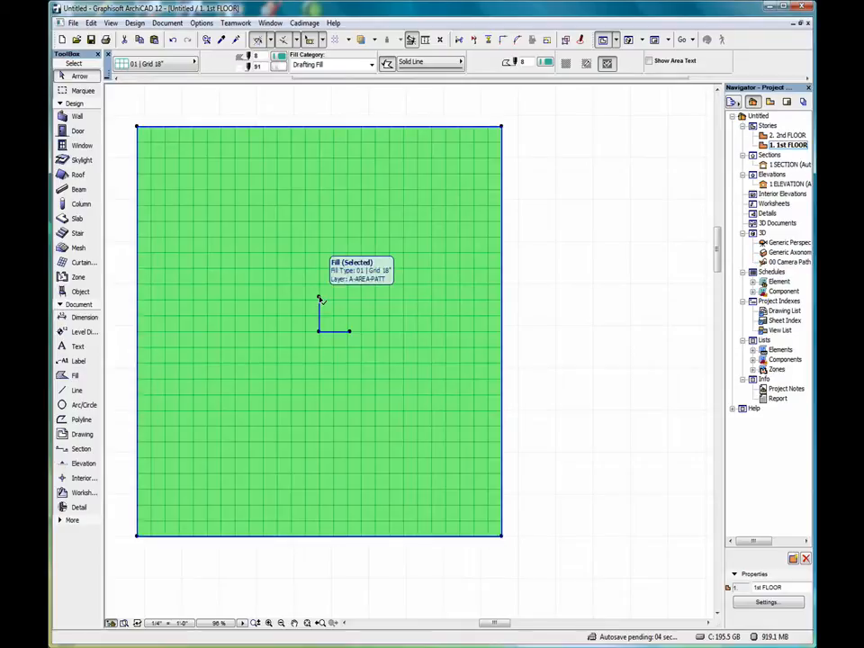
- Stretch the vertical vector up and left to about 117°, and shorten the horizontal vector to about 10 1/2"
left_click(321, 298)
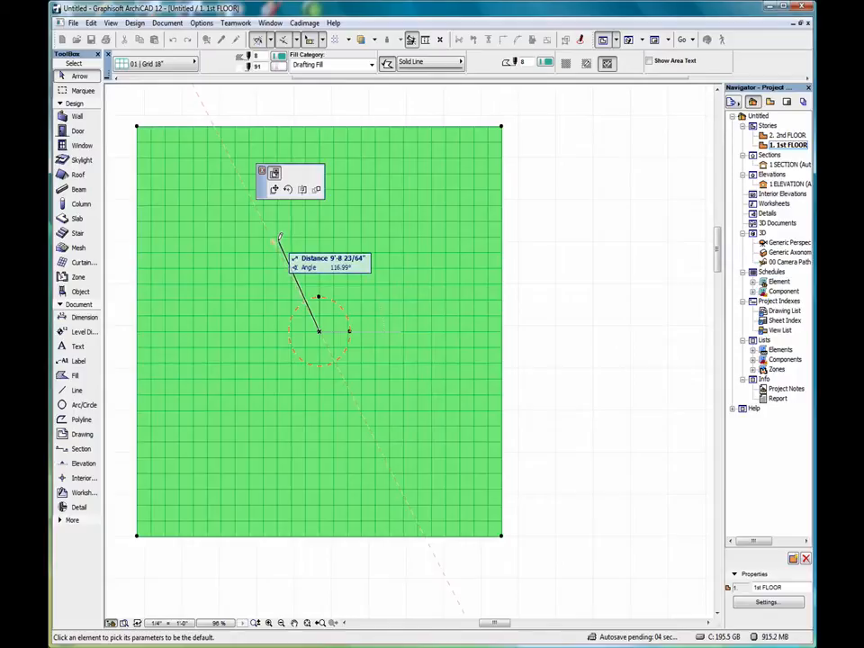
left_click(278, 242)
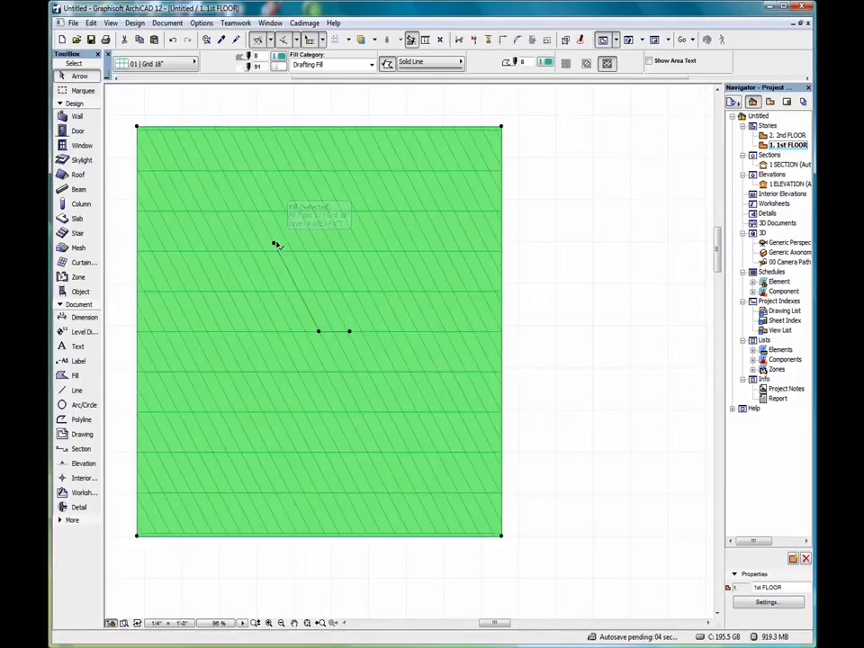
left_click(351, 333)
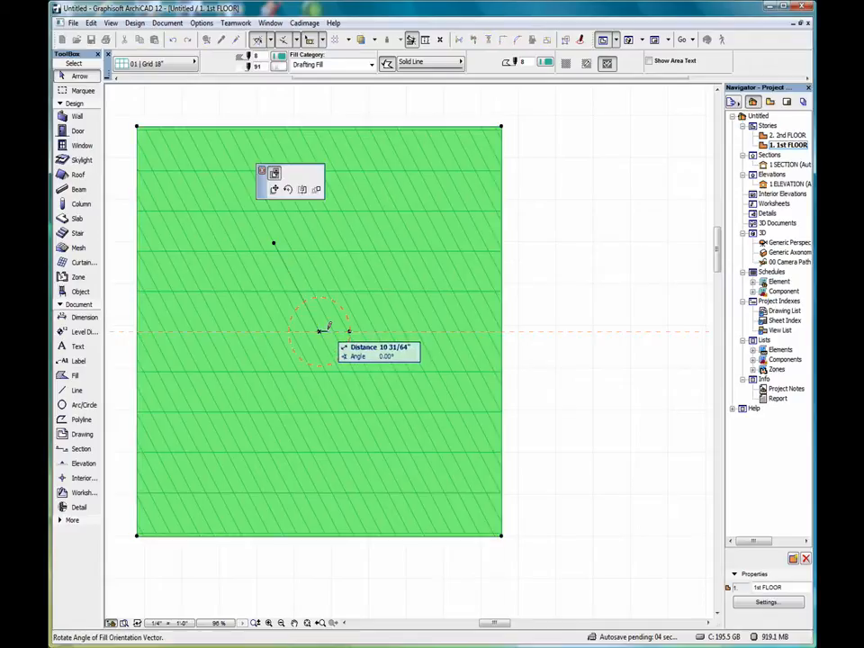
left_click(330, 331)
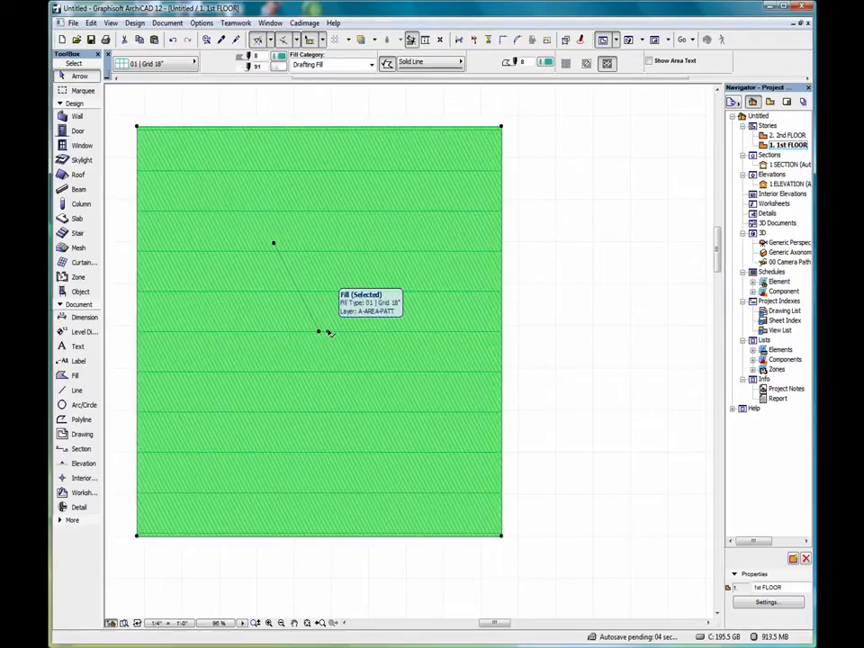
- Restore the distorted grid's vectors to 3'-3 3/8" long, with one at 0° and the other at 90°
left_click(327, 333)
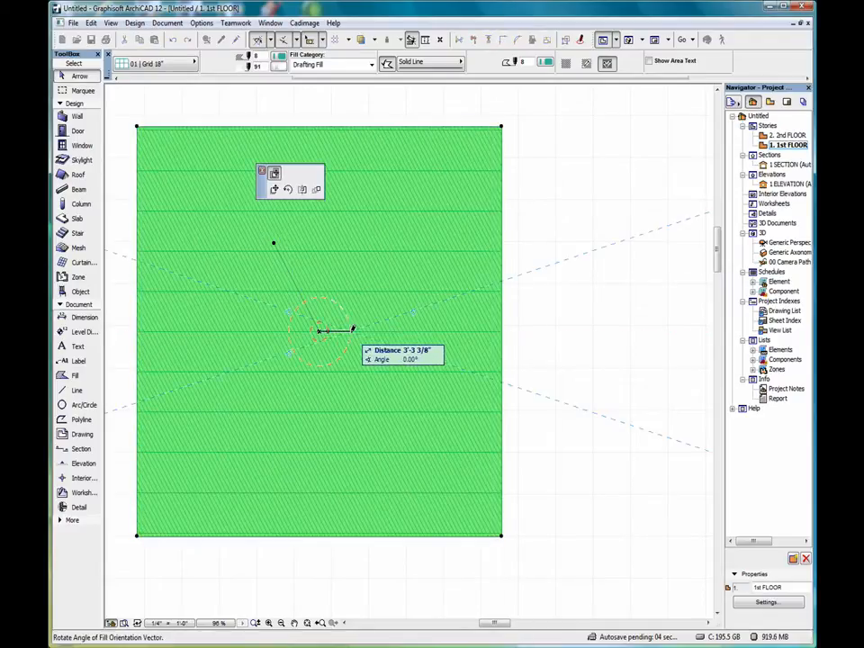
left_click(274, 243)
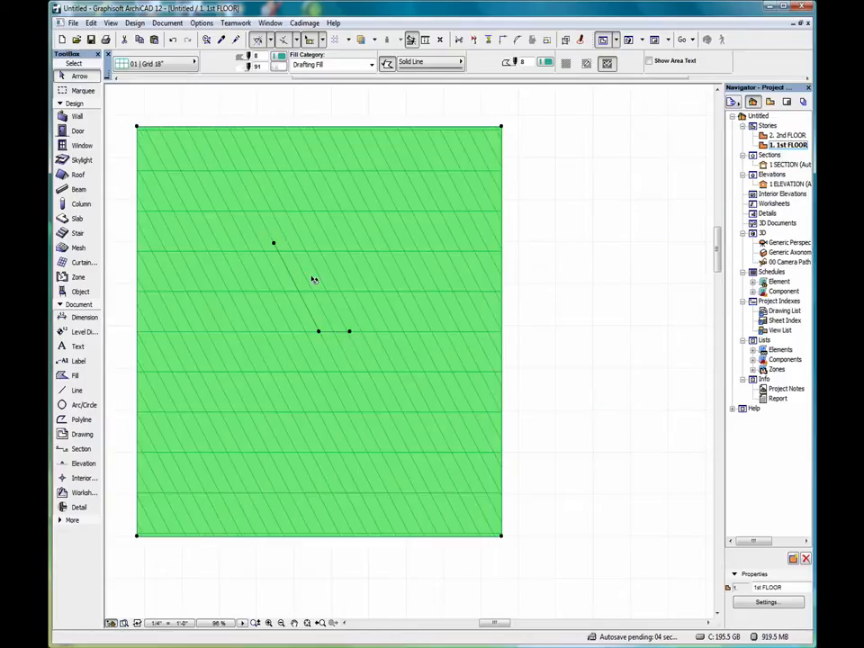
left_click(274, 244)
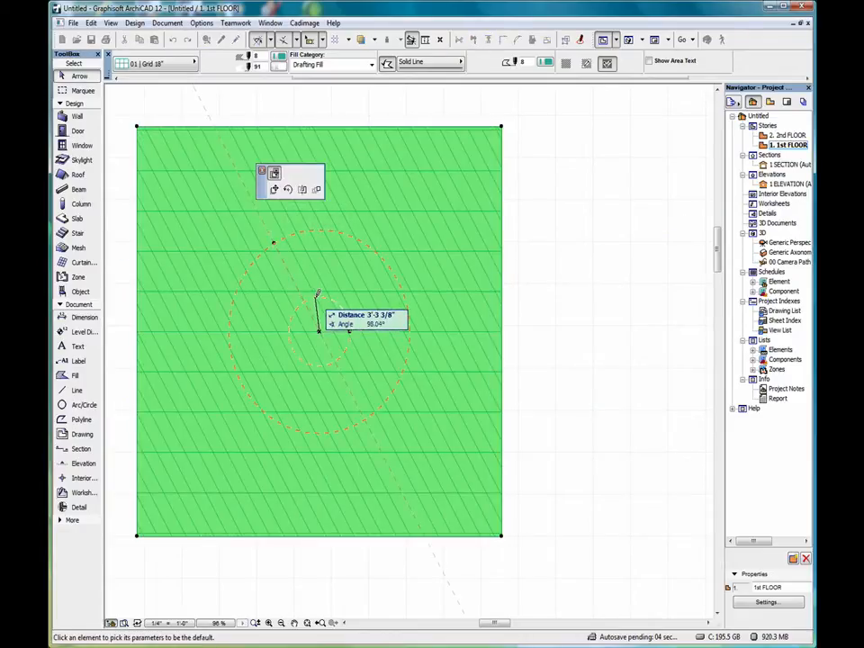
left_click(321, 295)
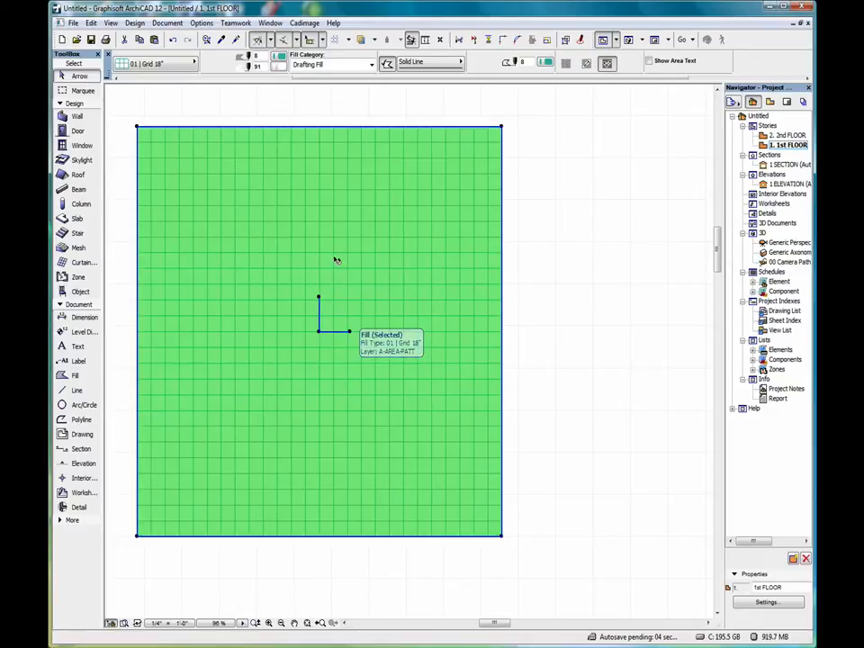
key("Escape")
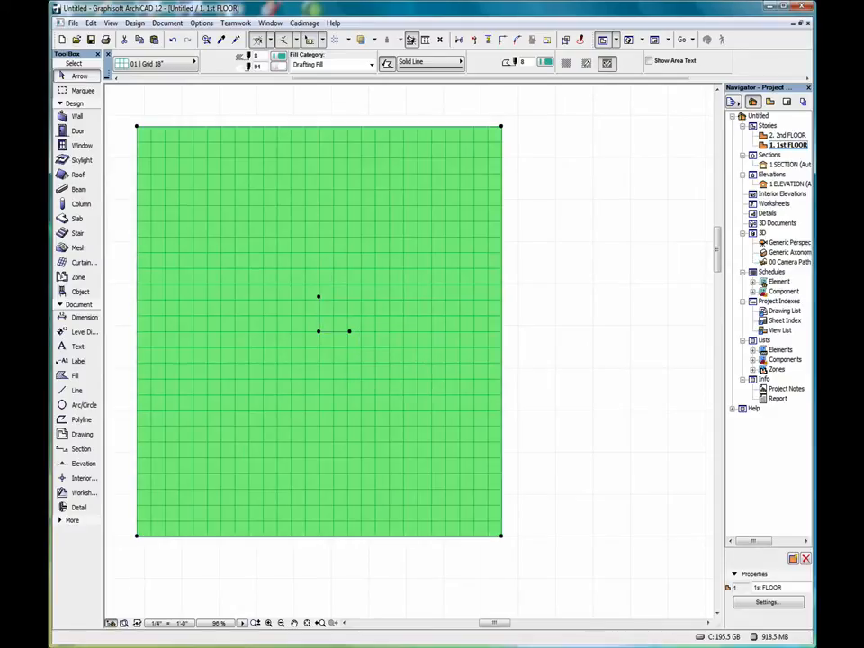
- Turn on Show Area Text in the rectangular fill's selection settings
right_click(530, 149)
left_click(565, 155)
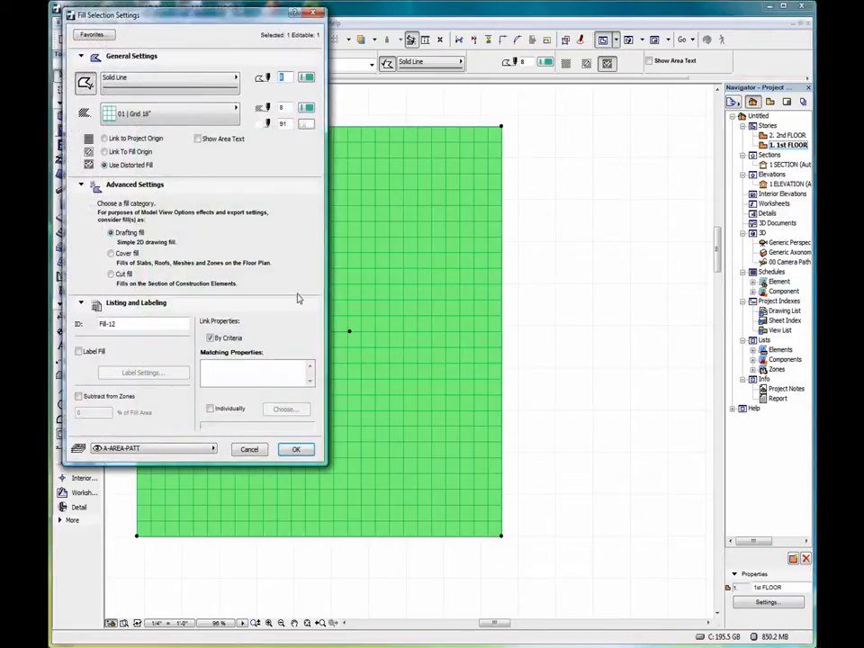
left_click(198, 139)
left_click(295, 450)
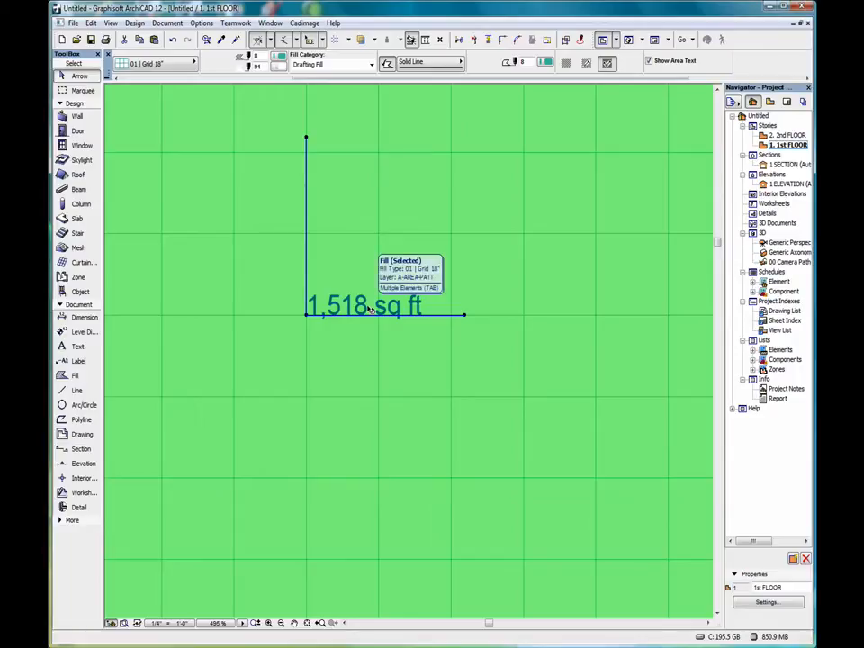
- Draw a closed, kidney-shaped spline in the empty area above the rectangular grid fill
scroll(370, 309, "down", 5)
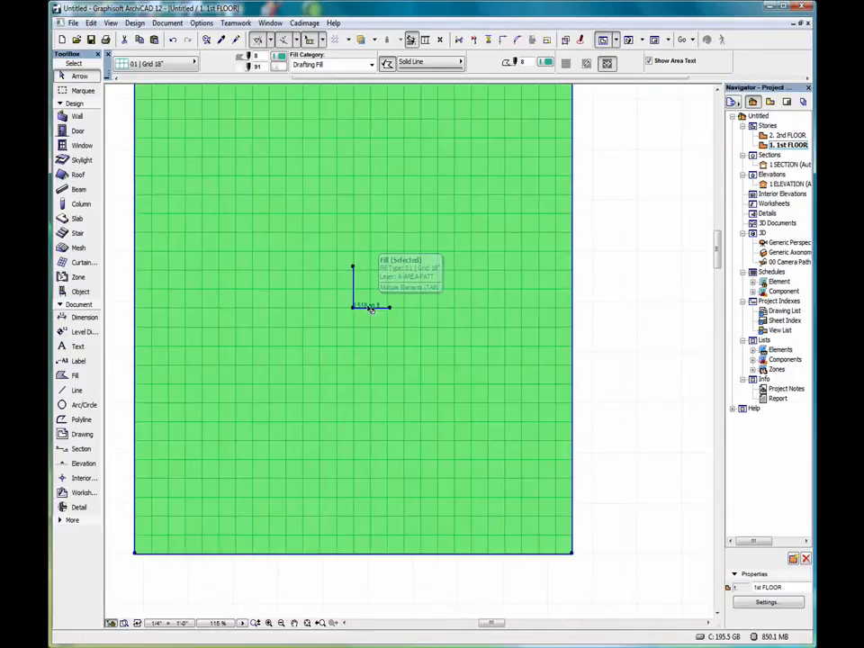
scroll(373, 320, "down", 2)
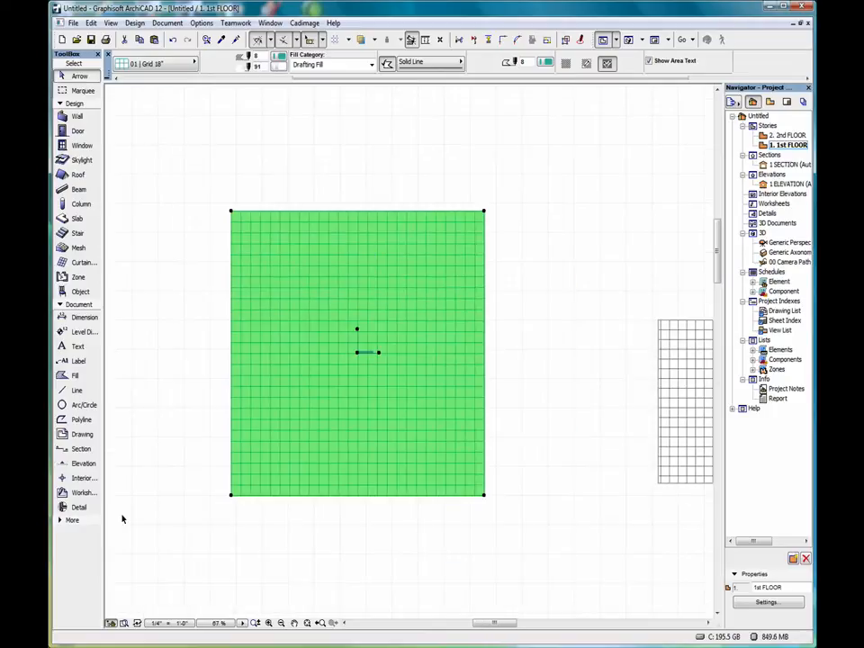
left_click(75, 524)
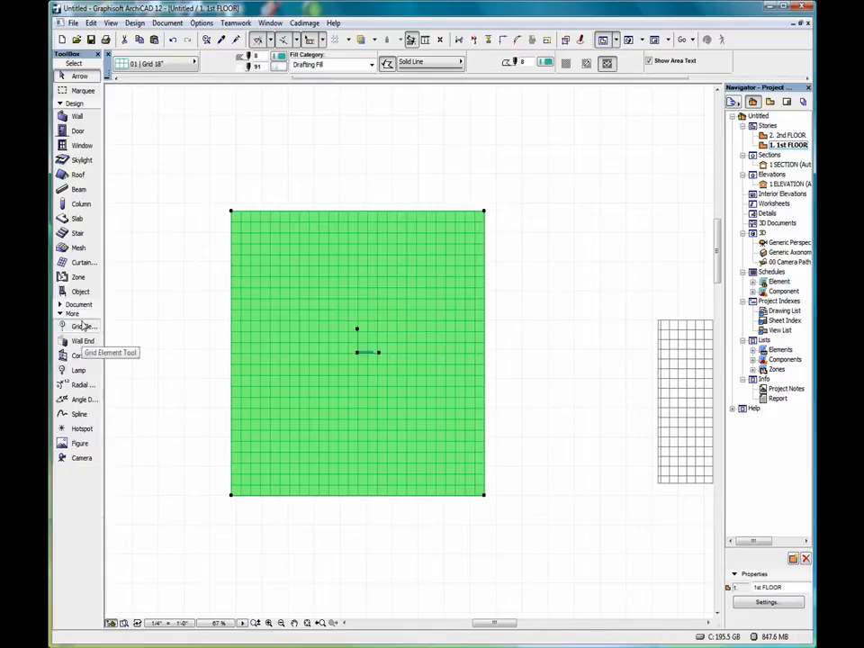
left_click(78, 415)
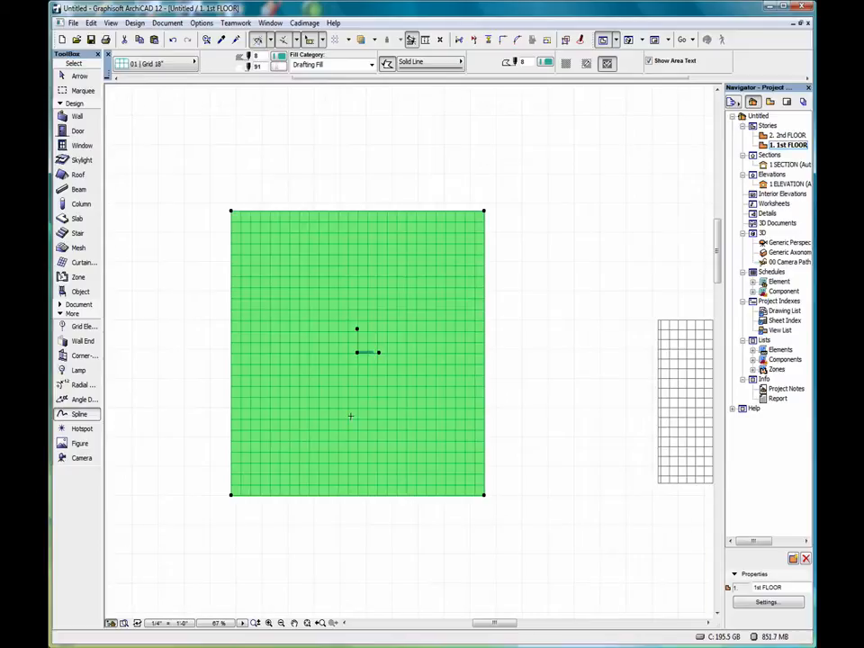
scroll(351, 416, "down", 3)
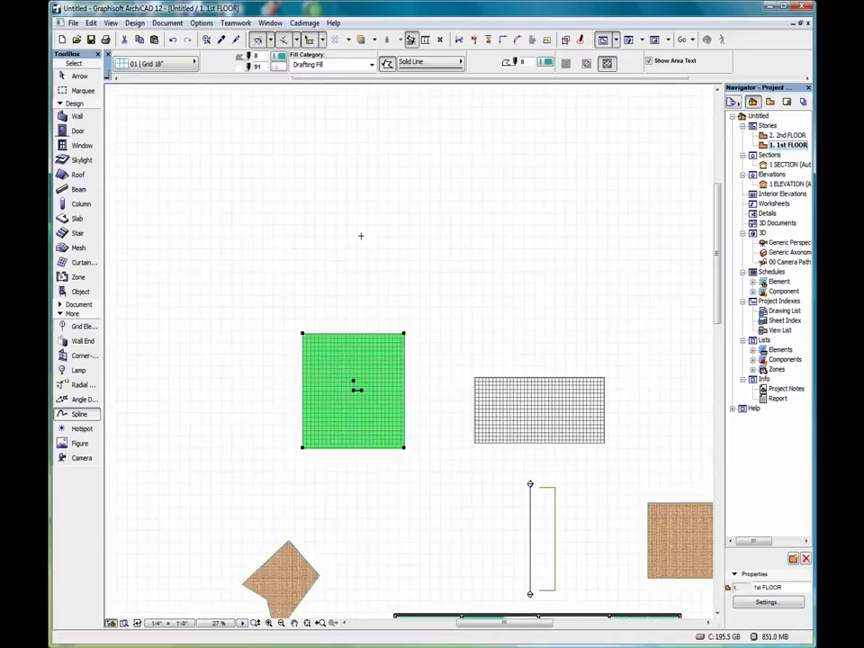
key("Escape")
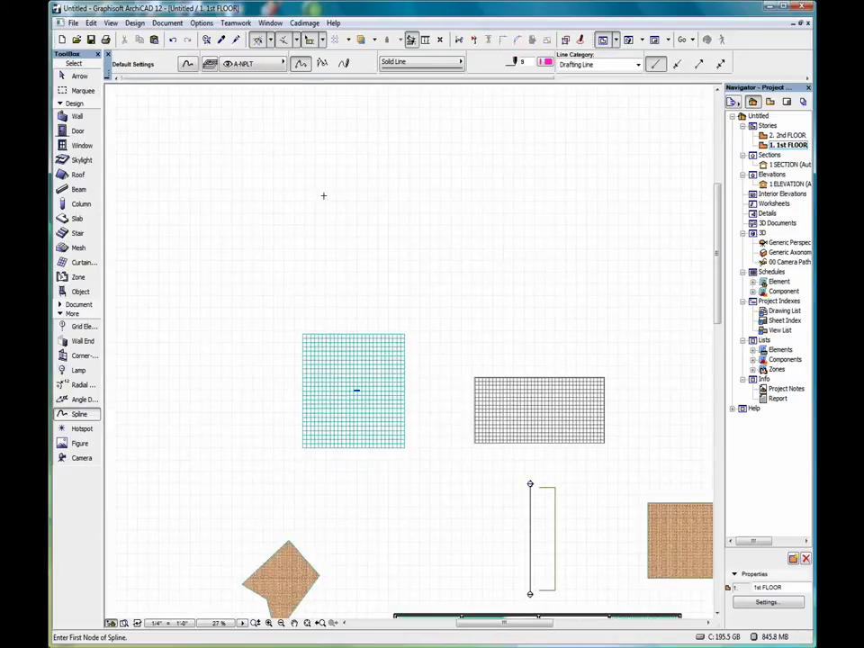
left_click(354, 263)
left_click(322, 186)
left_click(400, 151)
left_click(460, 122)
left_click(507, 160)
left_click(457, 208)
left_click(419, 185)
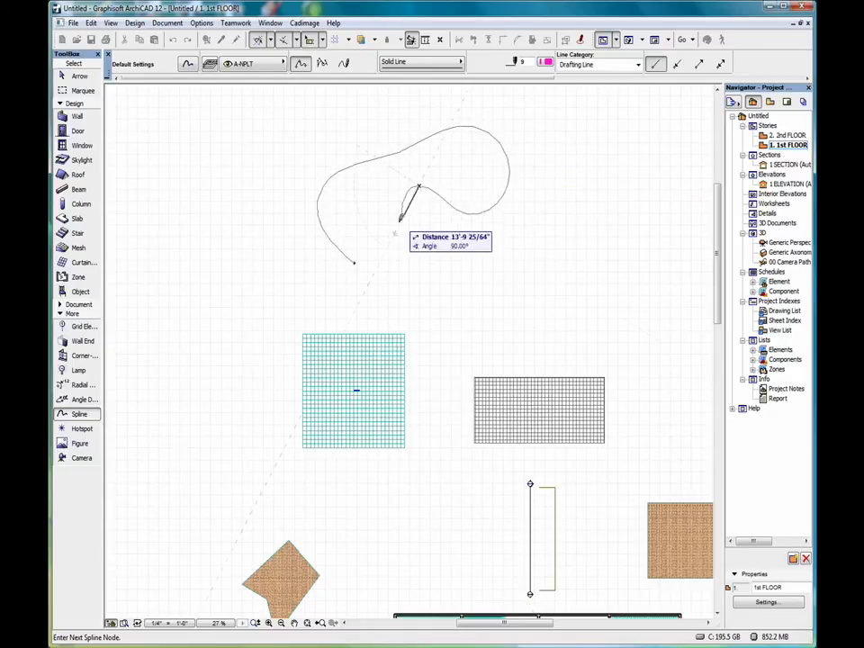
left_click(413, 258)
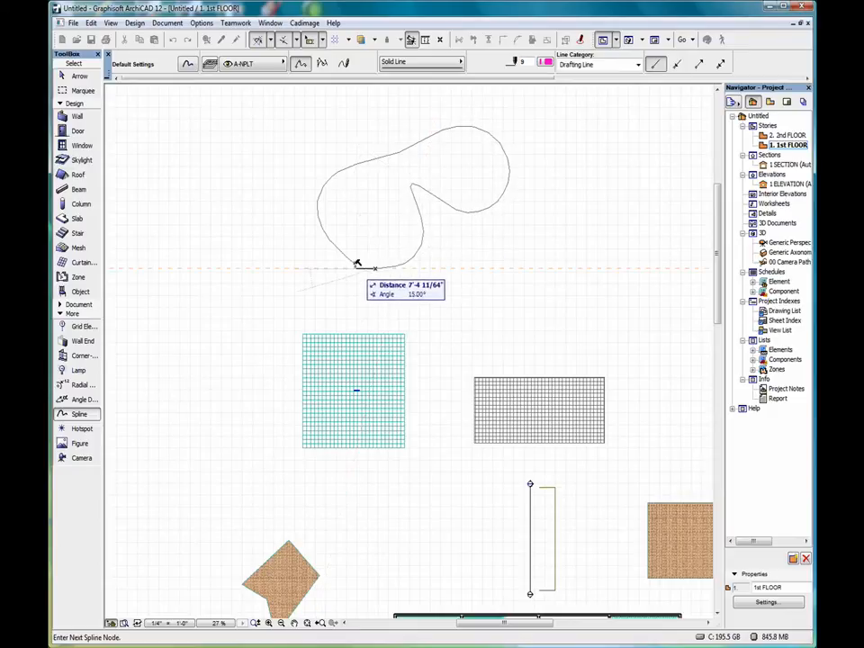
left_click(354, 262)
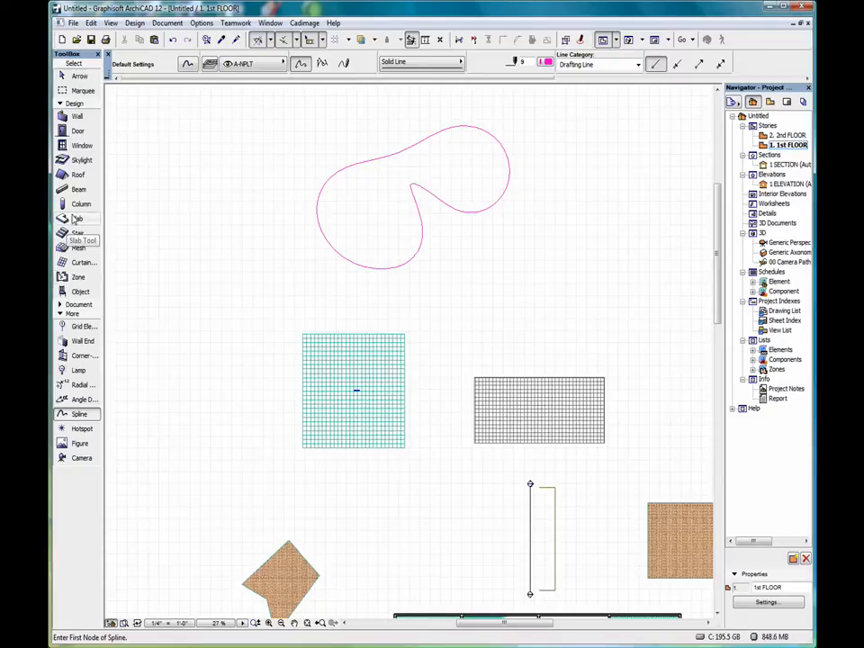
- Magic Wand the closed spline's interior with a 01 | Grid 18" fill and select the new fill
left_click(72, 304)
left_click(75, 375)
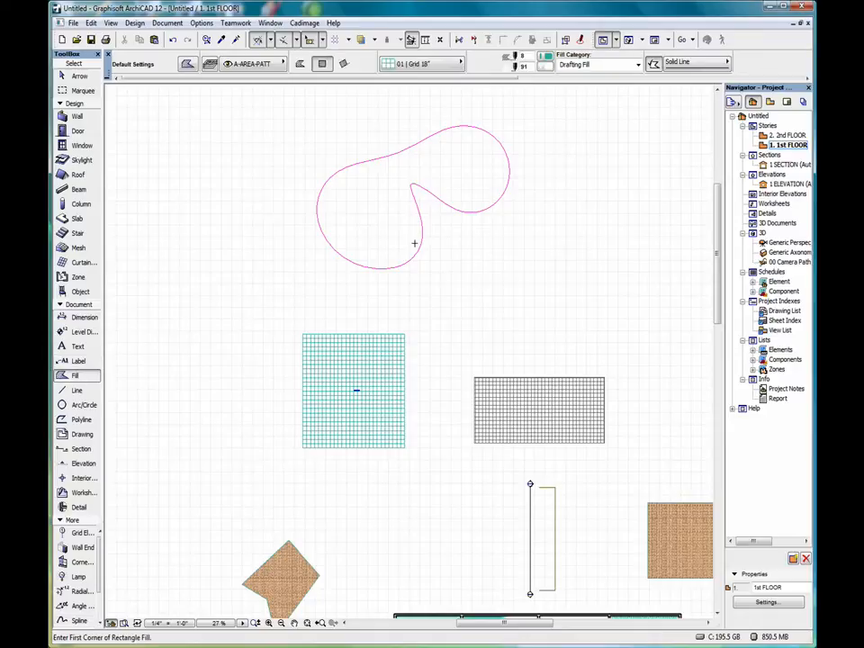
left_click(452, 172)
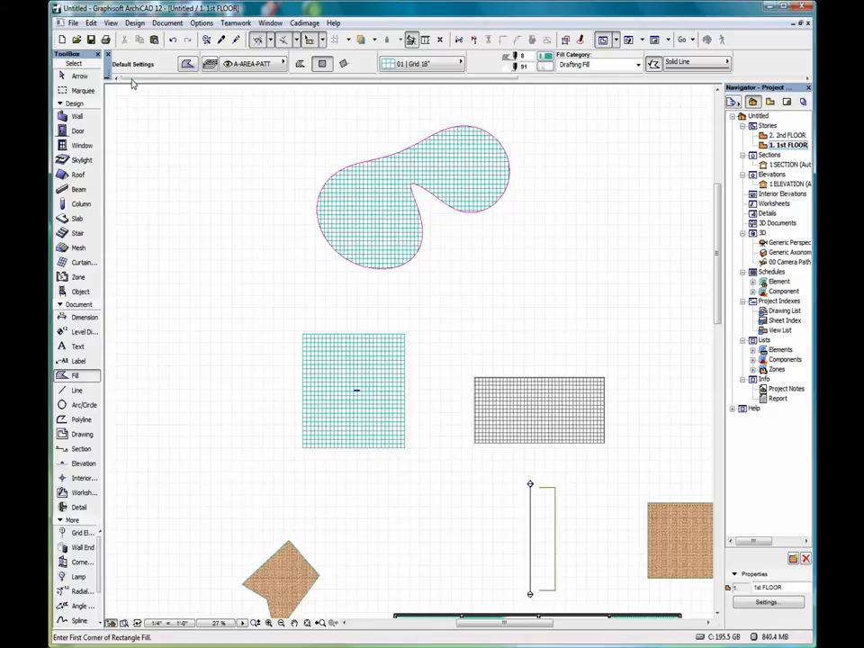
left_click(76, 76)
left_click(323, 225)
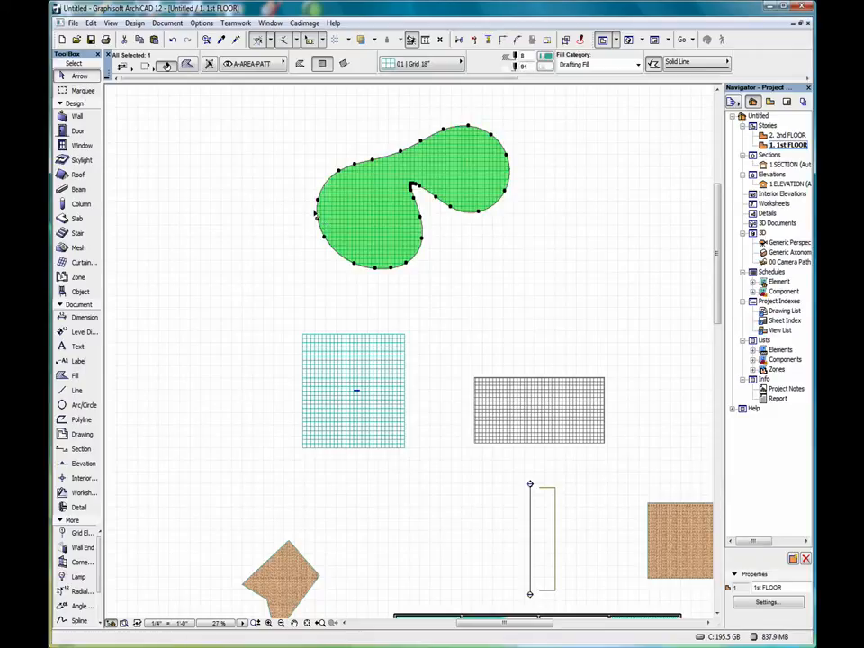
- Turn on Show Area Text for the kidney-shaped spline fill
right_click(278, 131)
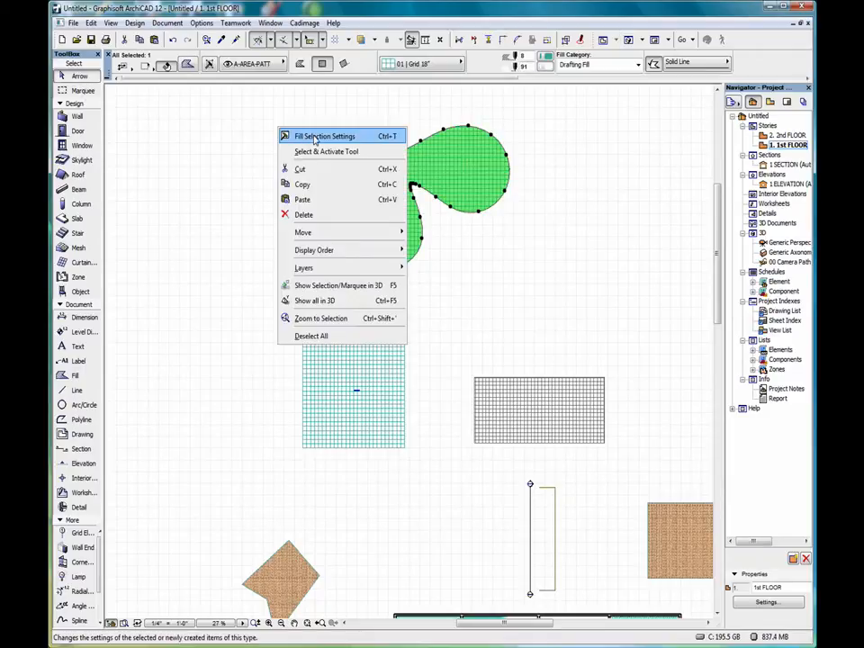
left_click(315, 137)
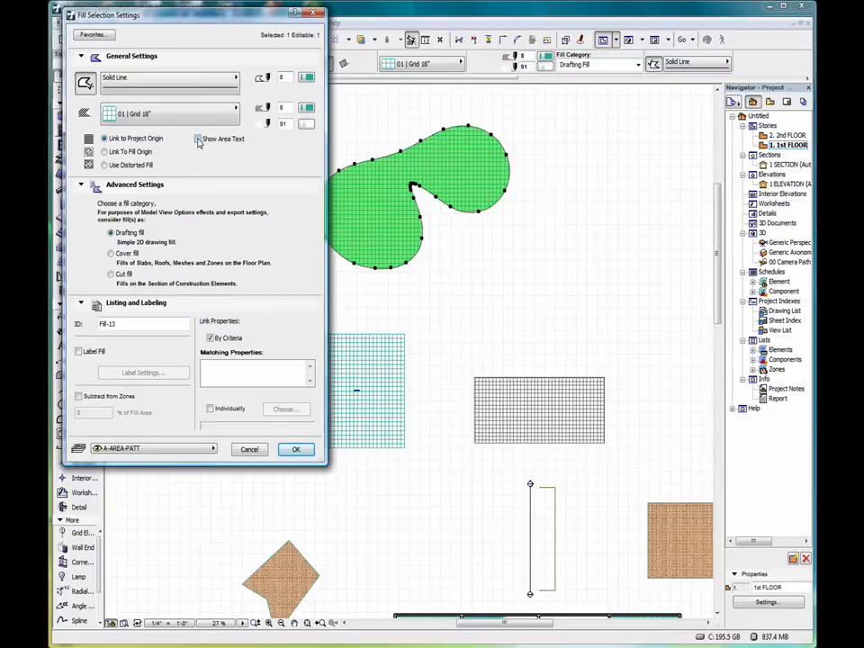
left_click(295, 449)
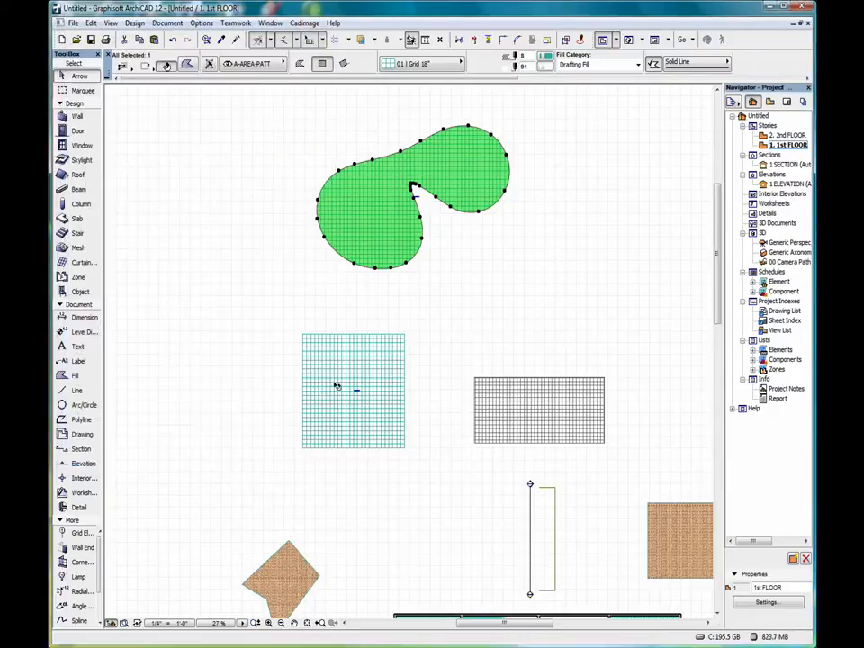
- Move the spline fill's area text about 17' from the boundary notch into the middle of the larger left lobe
scroll(428, 174, "up", 6)
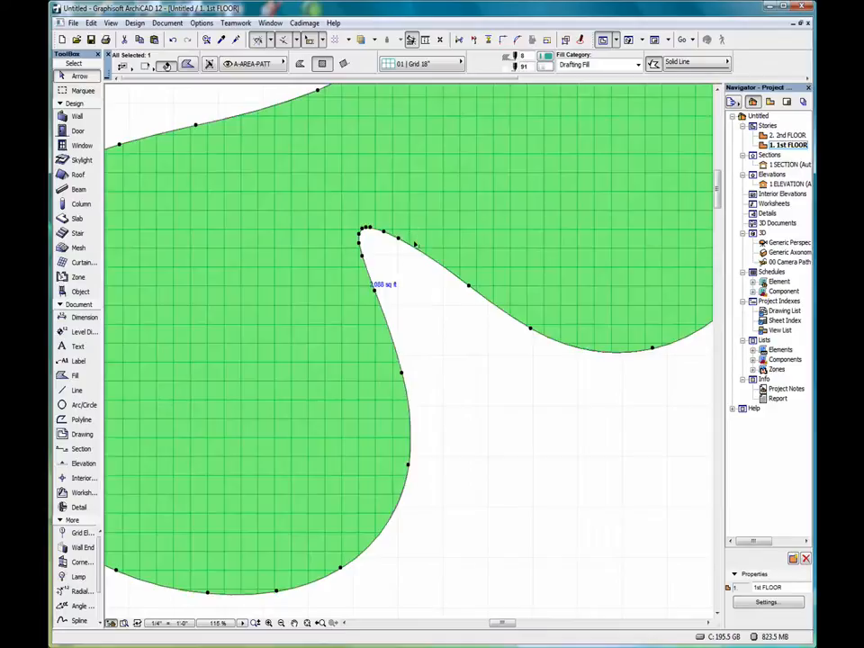
left_click(387, 285)
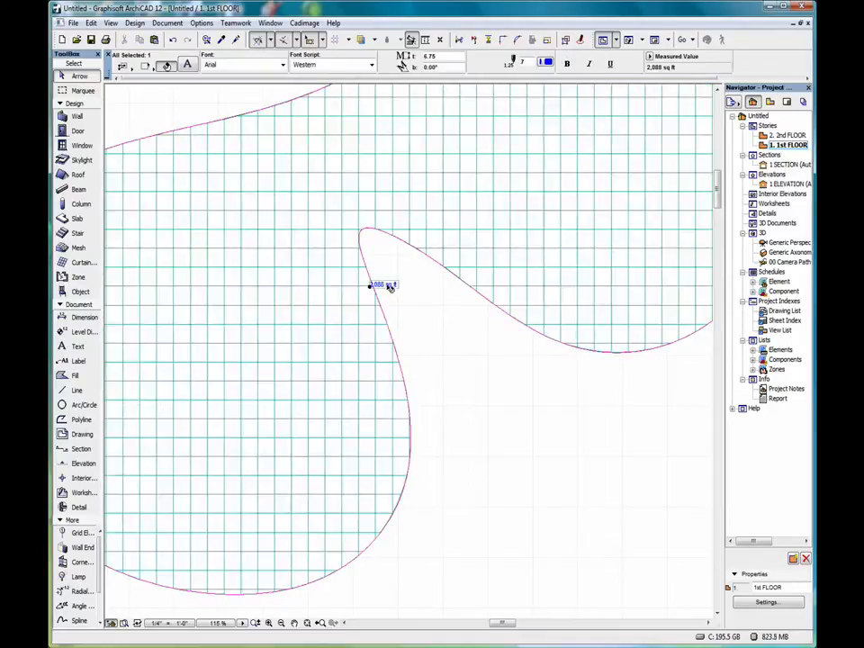
scroll(383, 290, "up", 4)
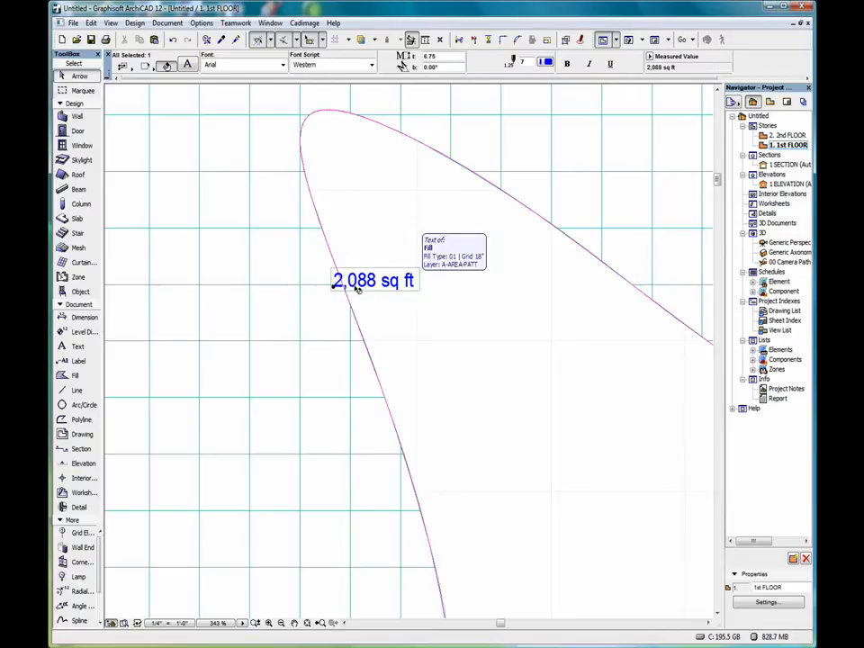
scroll(411, 286, "down", 8)
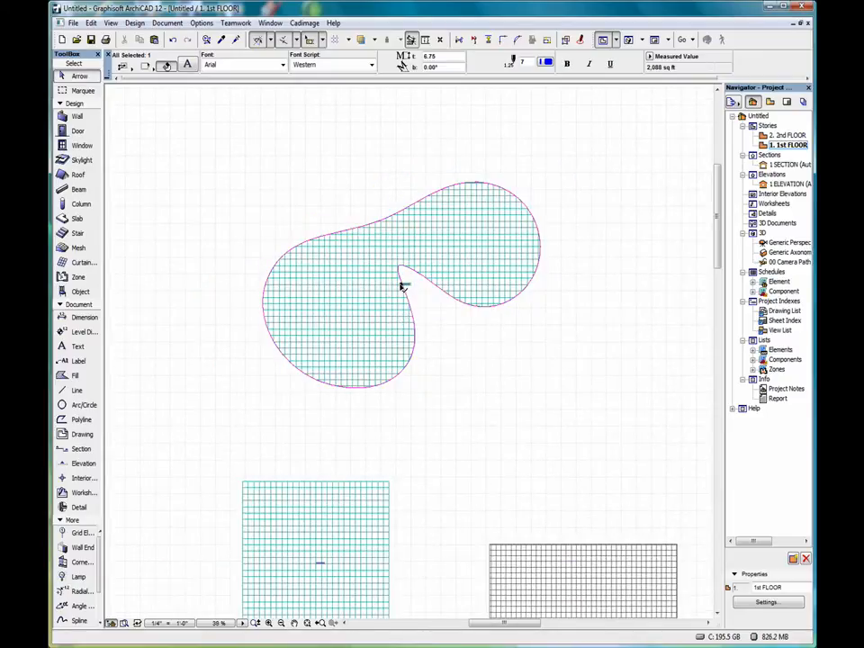
left_click(402, 286)
scroll(351, 308, "up", 3)
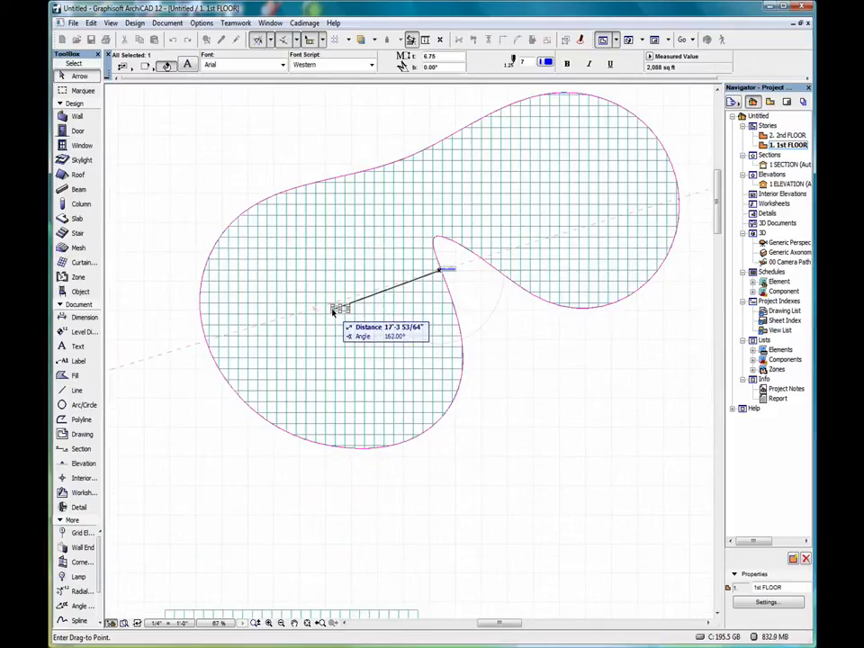
left_click(336, 304)
scroll(326, 299, "up", 1)
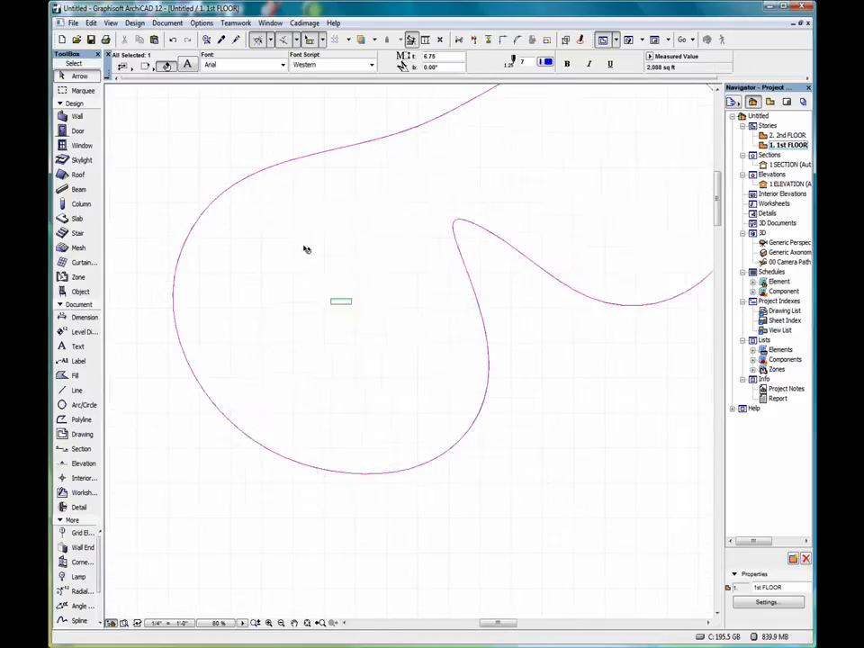
- Set the spline fill's area text to 20 pt bold and fit the drawing in the window
right_click(302, 119)
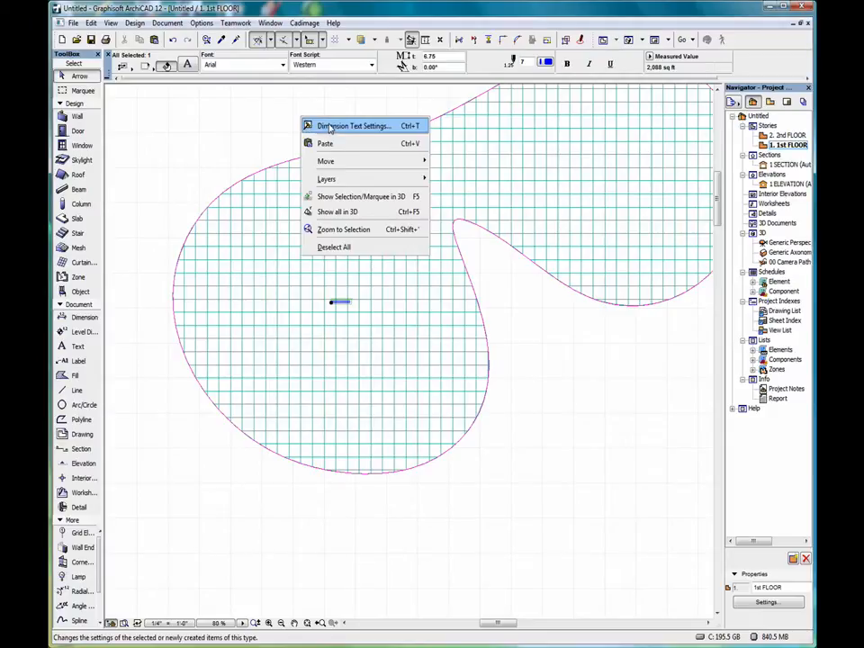
left_click(330, 126)
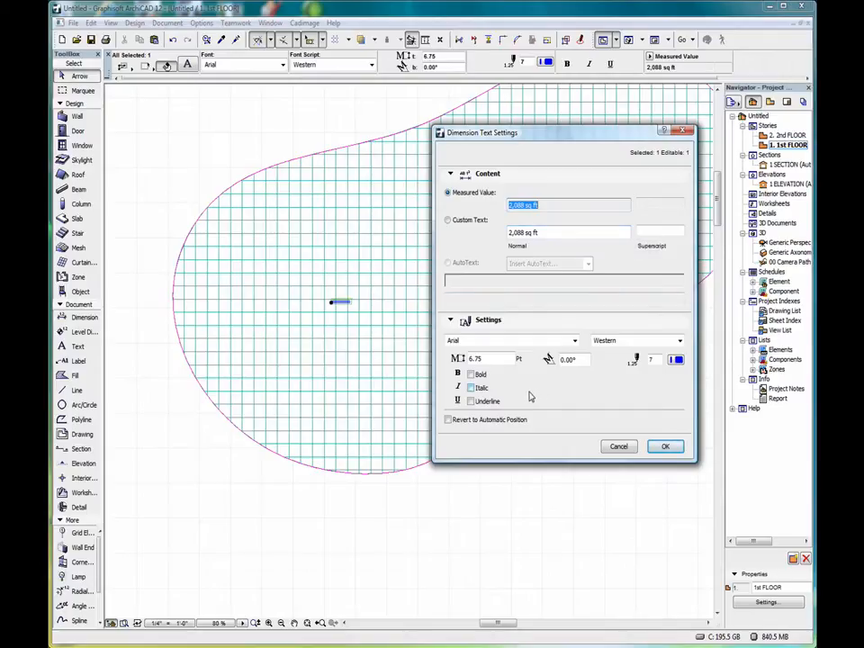
left_click(487, 358)
double_click(487, 358)
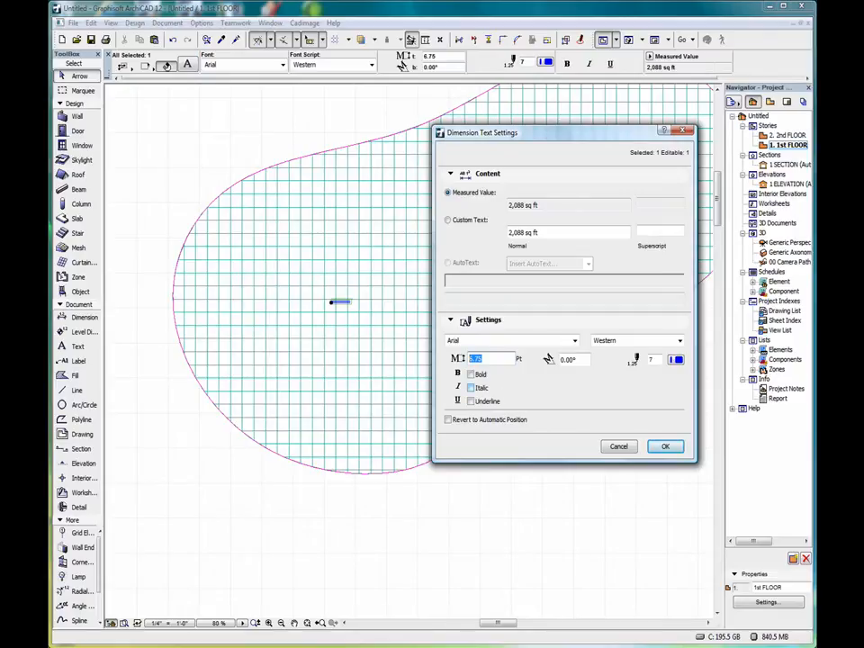
type("20")
left_click(482, 374)
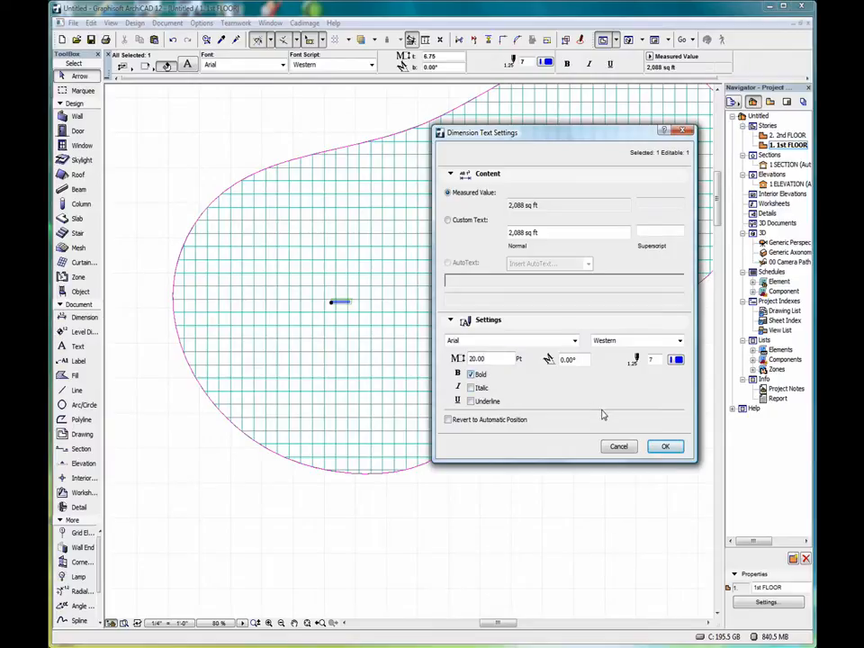
left_click(665, 446)
left_click(307, 622)
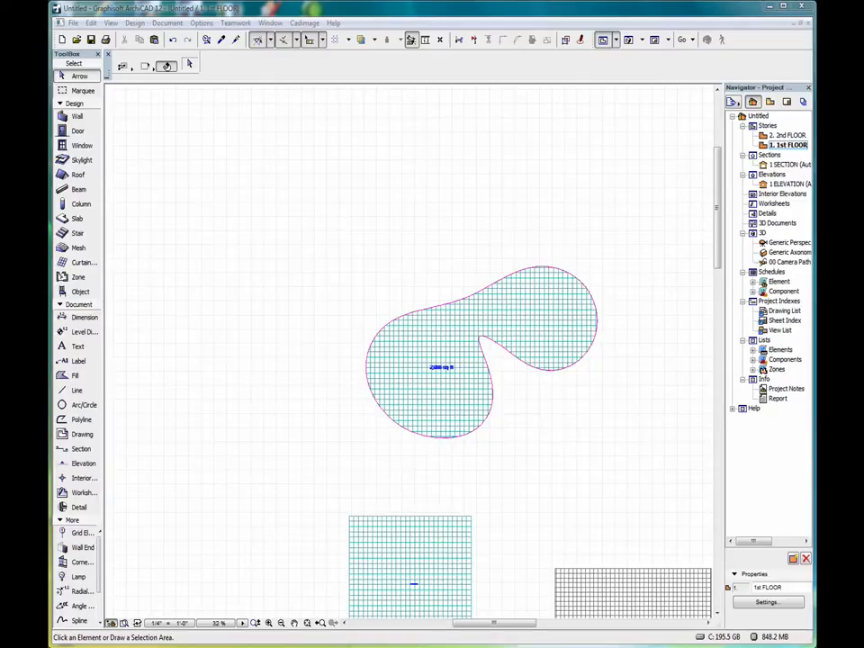
- Switch to the DREAM HOME VER 12 elevation and draw a rectangular Linear Gradient Fill enclosing the house, trees and sky above
mouse_move(306, 647)
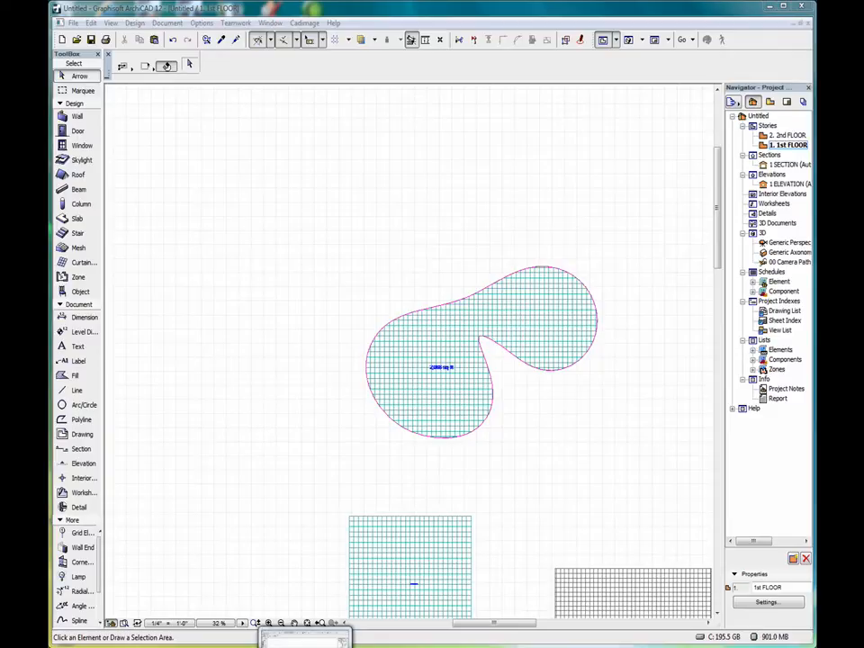
left_click(306, 641)
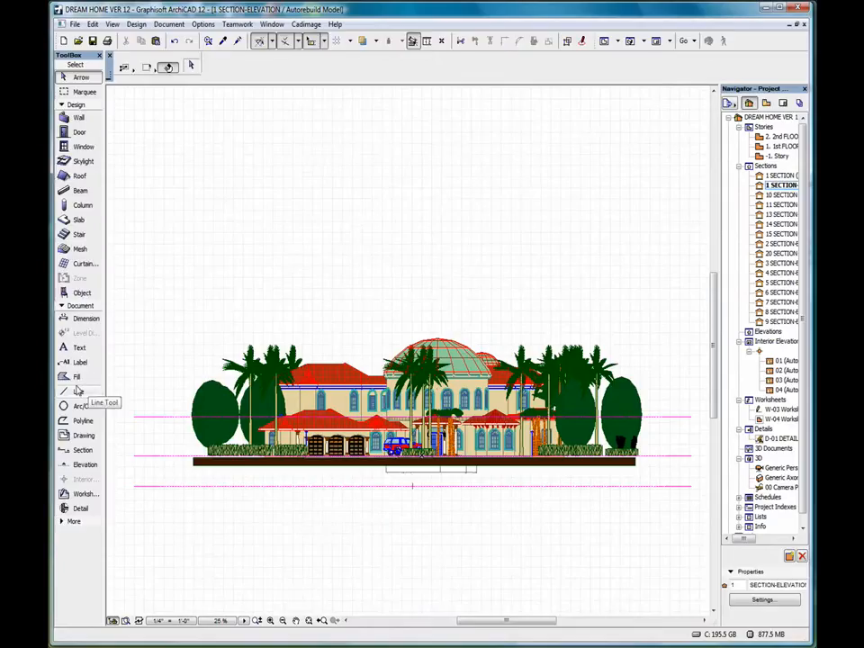
left_click(75, 379)
double_click(76, 379)
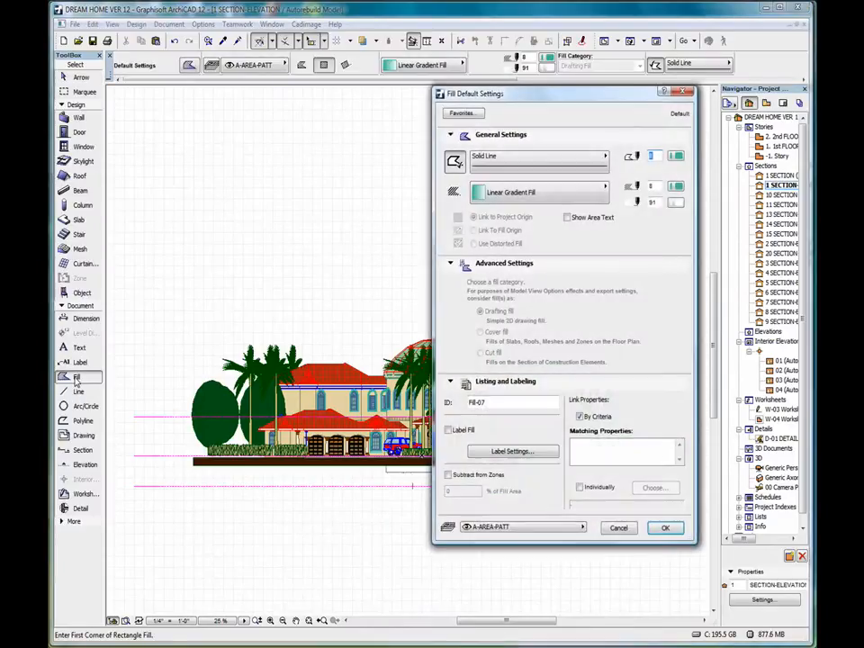
left_click(558, 194)
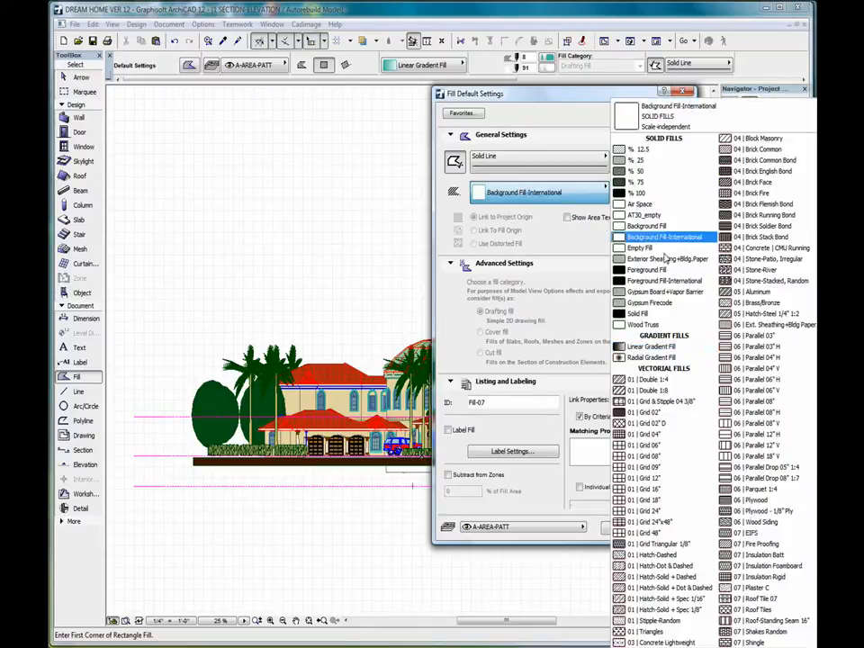
left_click(662, 348)
left_click(665, 528)
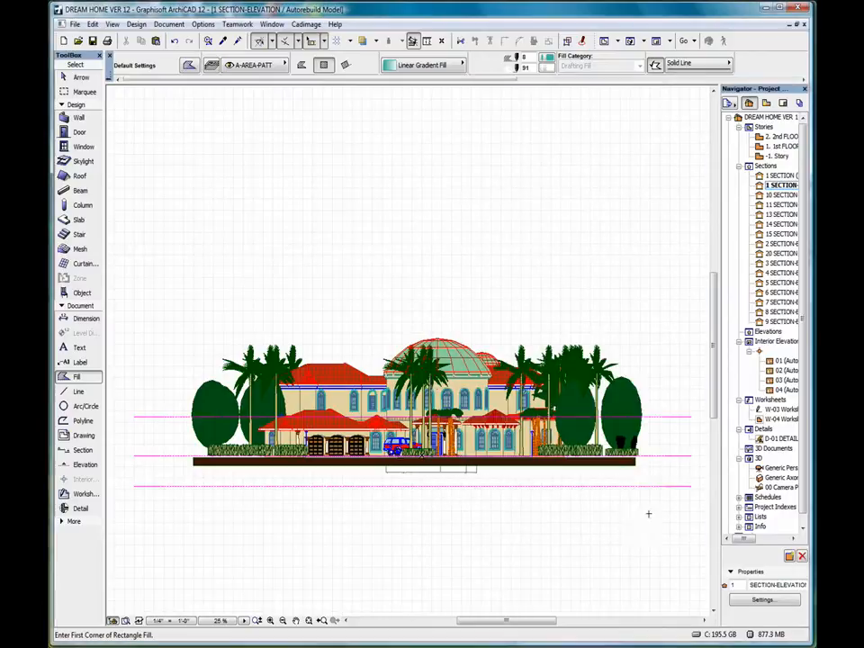
left_click(155, 466)
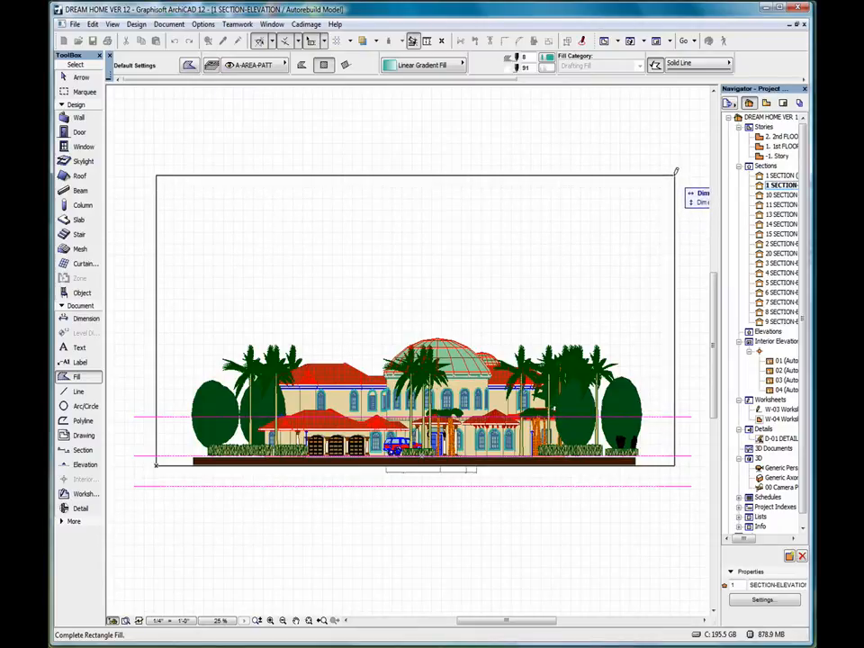
left_click(678, 171)
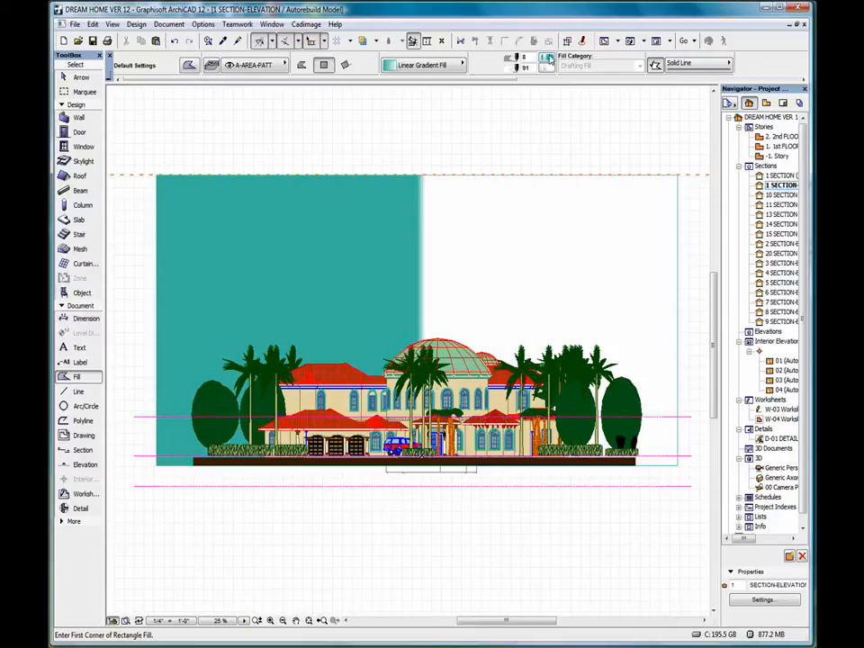
- Set the gradient fill's foreground pen to blue pen 6 and its background pen to yellow pen 68, then deselect it
left_click(199, 187, "shift")
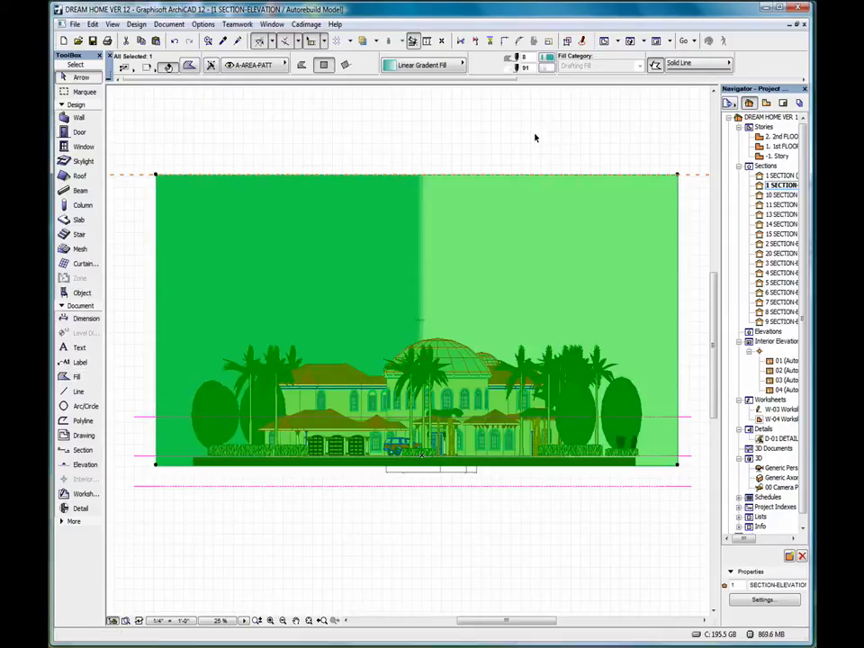
left_click(548, 58)
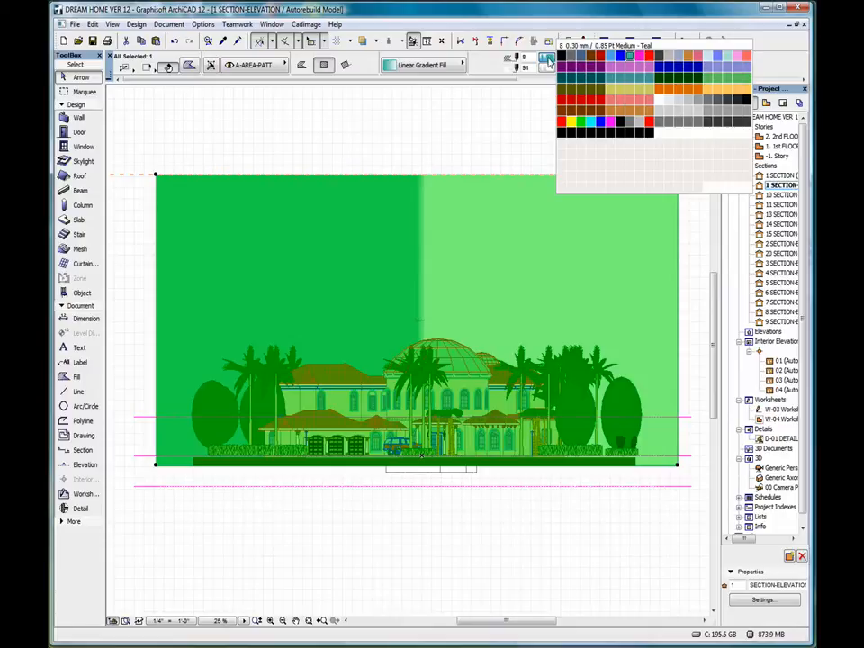
left_click(549, 60)
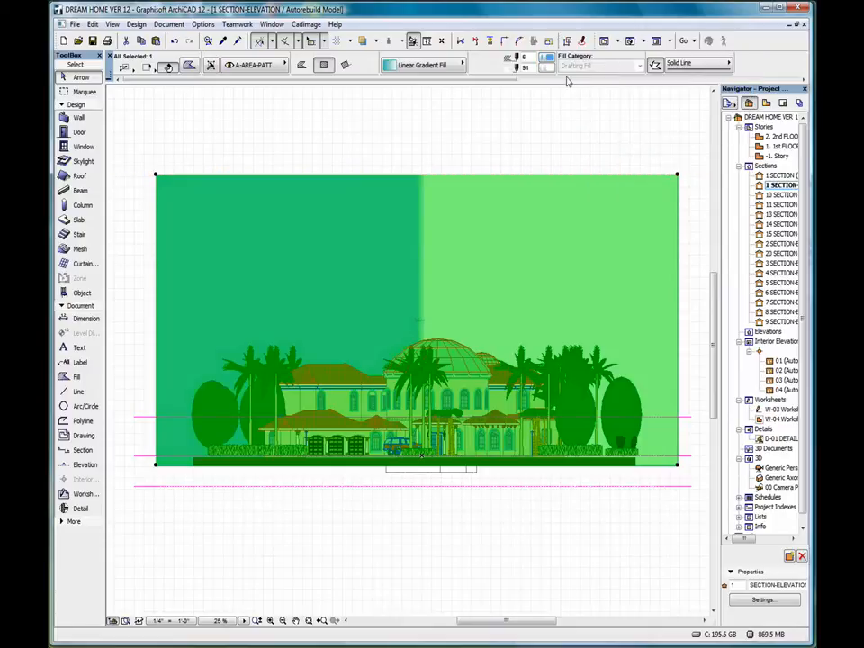
left_click(549, 69)
left_click(629, 89)
left_click(528, 126)
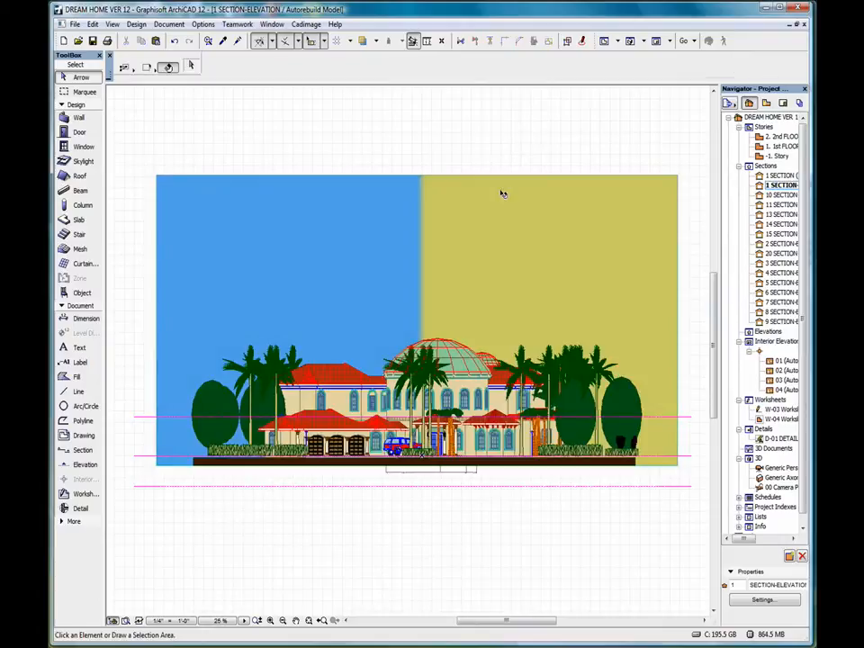
- Stretch the gradient's direction vector from the fill's centre diagonally up to the right, widening the colour transition
key("ctrl+a")
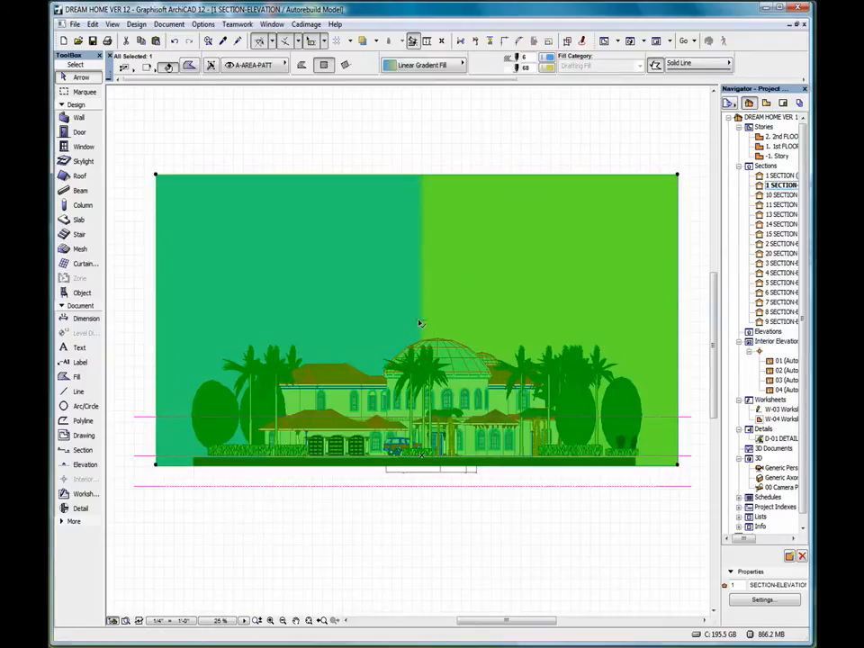
left_click(416, 319)
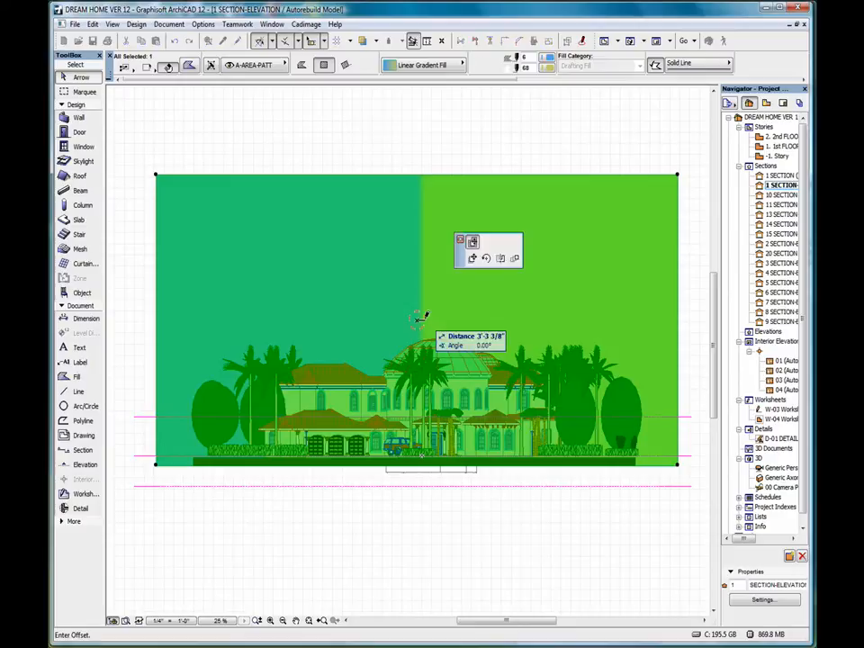
left_click(573, 244)
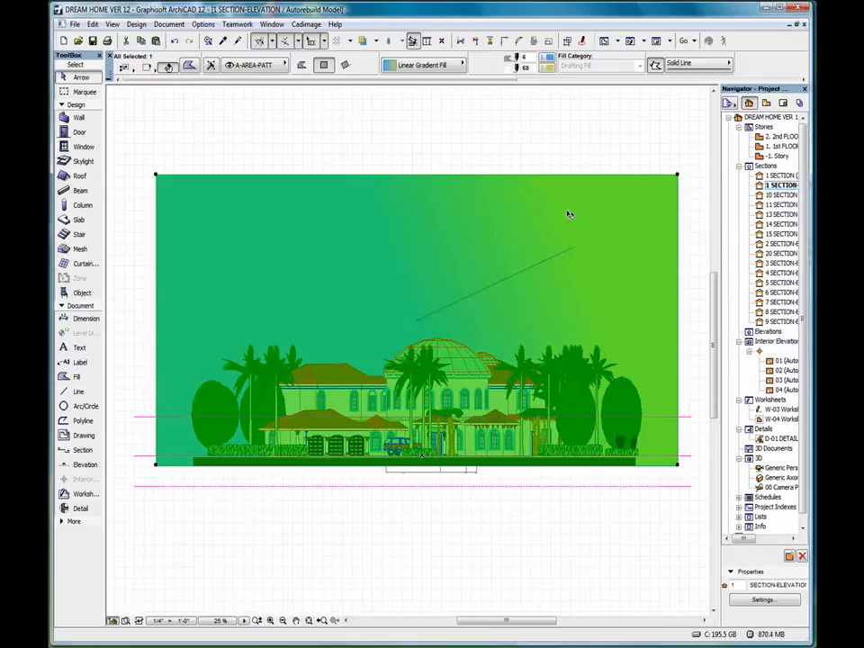
left_click(568, 137)
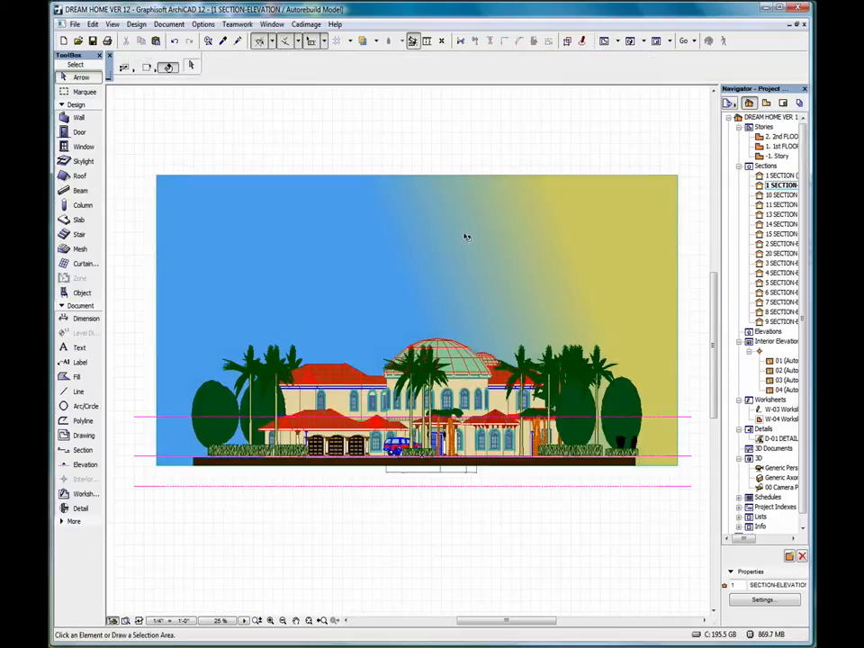
- Move the gradient vector's origin to just above the fill's upper-left corner and deselect the fill
left_click(440, 274)
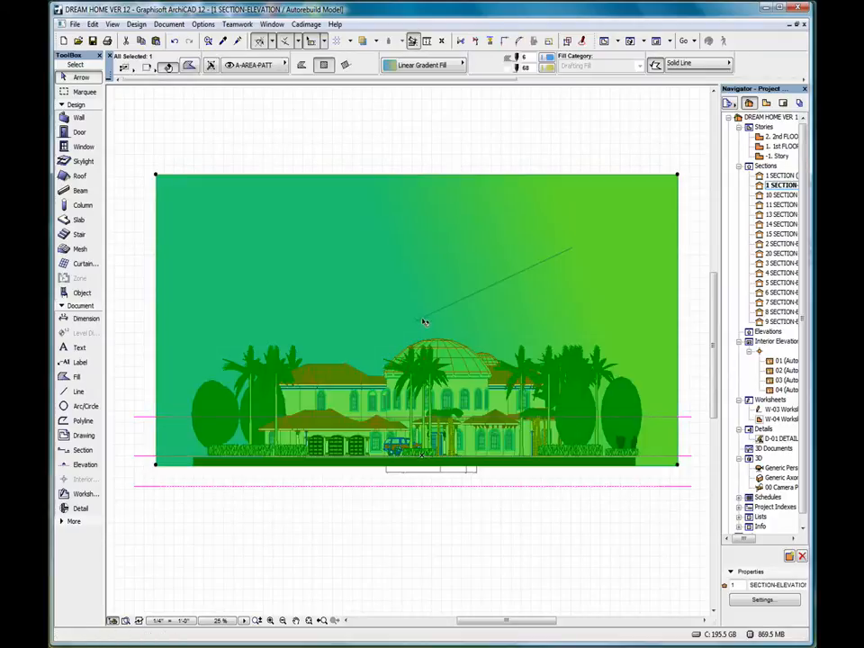
left_click(419, 317)
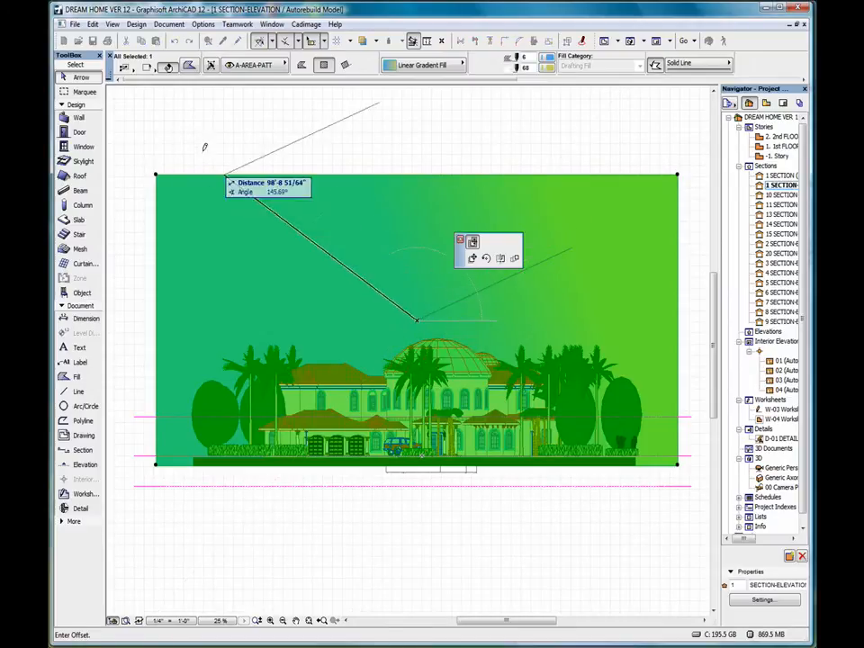
left_click(191, 118)
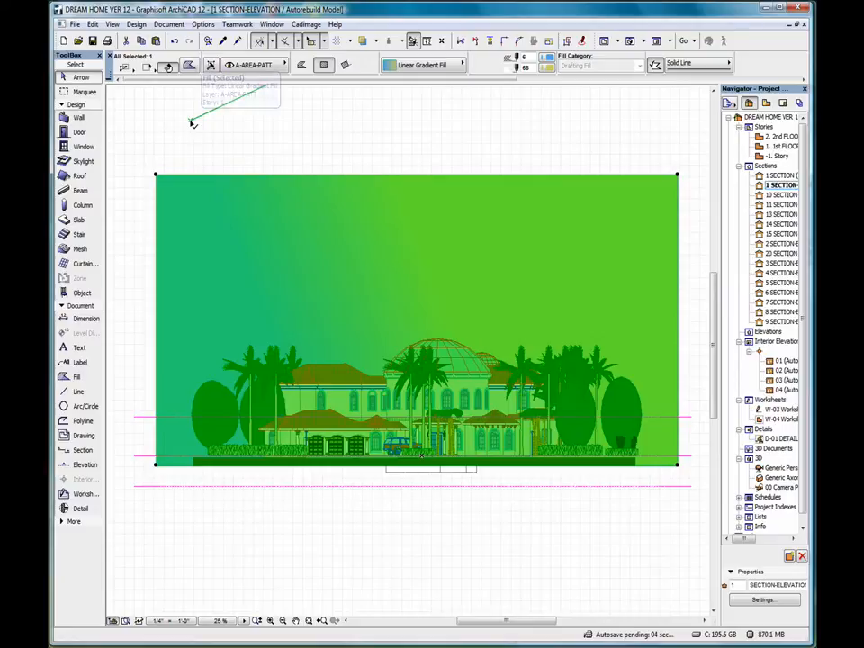
left_click(439, 133)
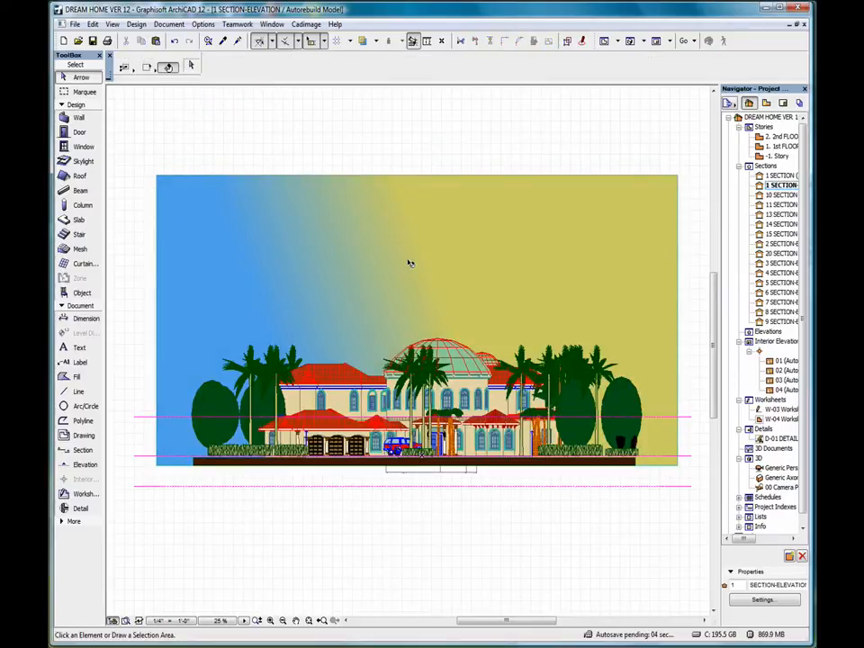
- Move the linear gradient vector's origin from above the fill into the sky area just left of the dome
left_click(419, 286)
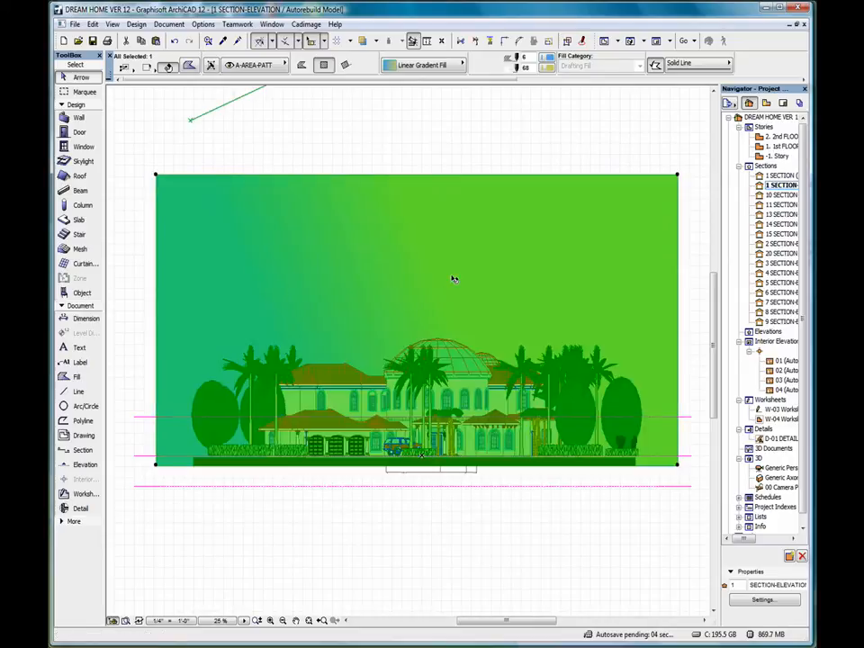
left_click(191, 122)
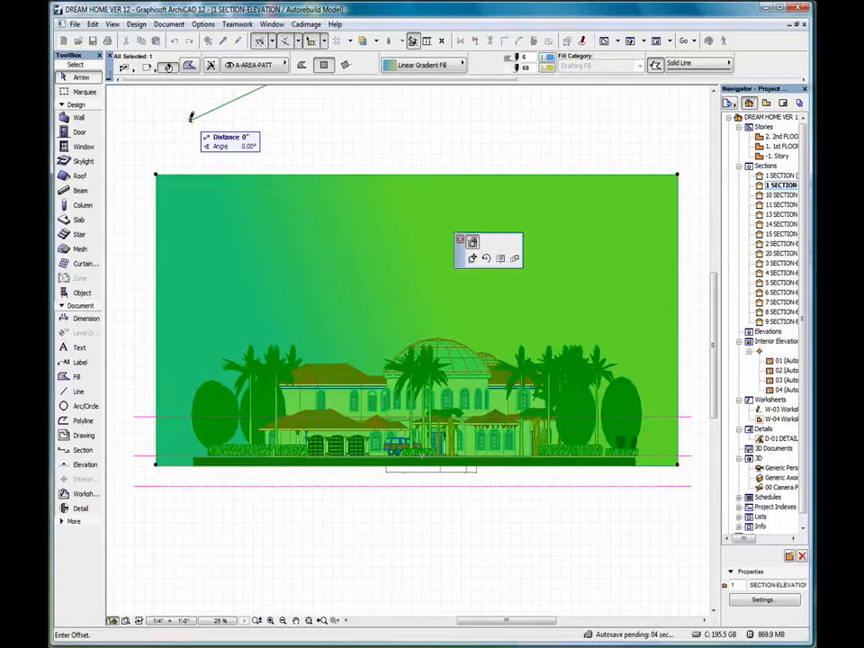
left_click(349, 304)
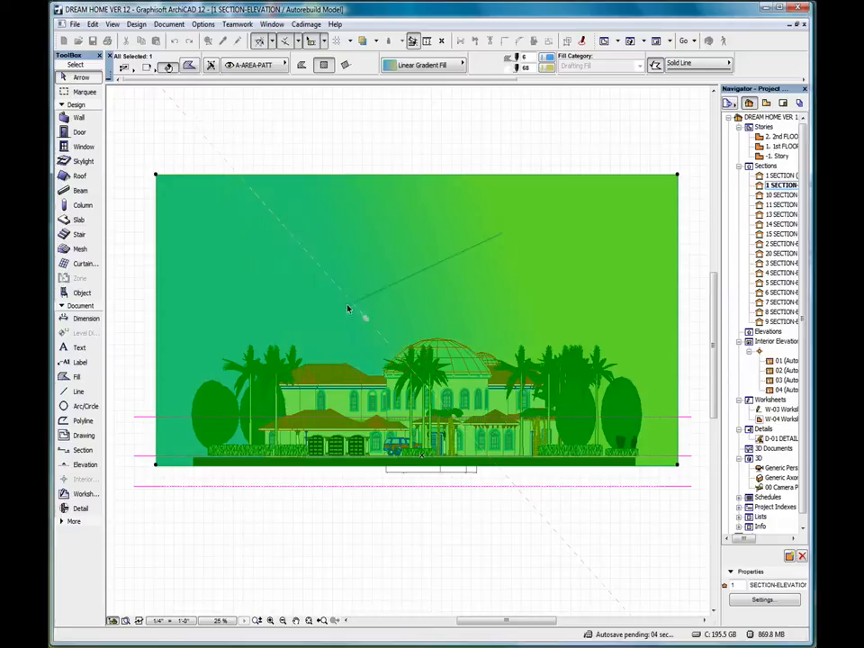
- Shorten and swing the linear gradient's direction vector around its origin, ending with a short vector pointing slightly upward to the right
left_click(504, 237)
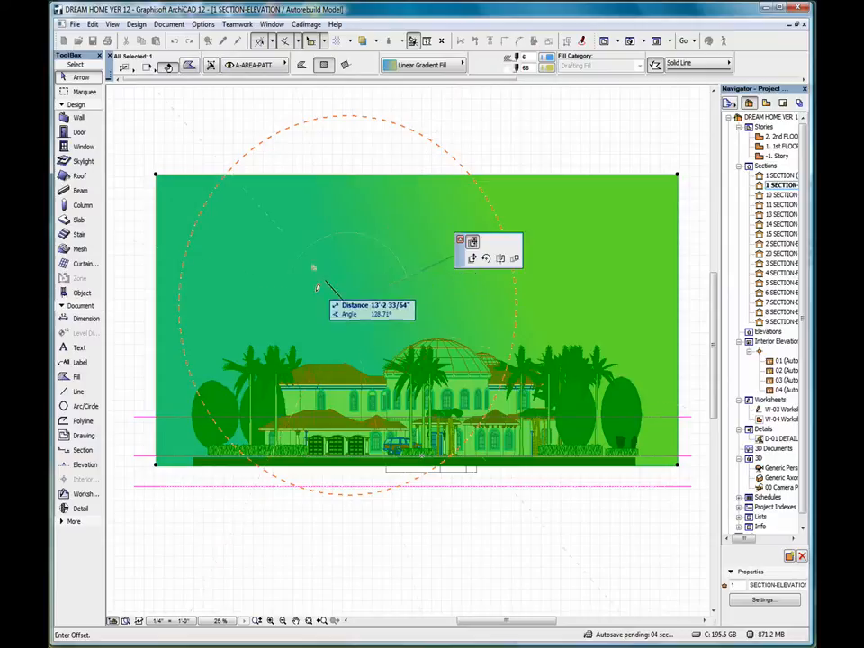
left_click(345, 309)
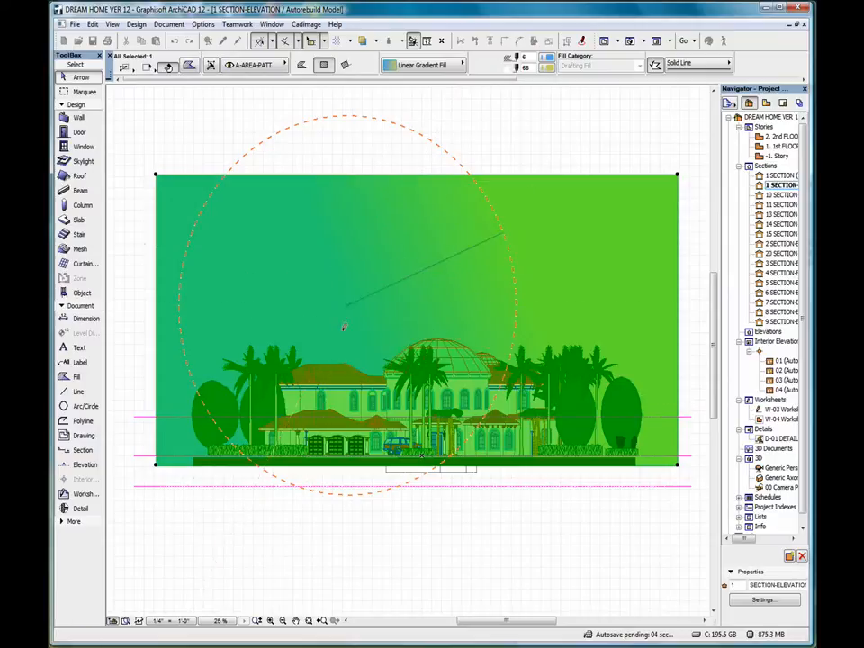
left_click(344, 307)
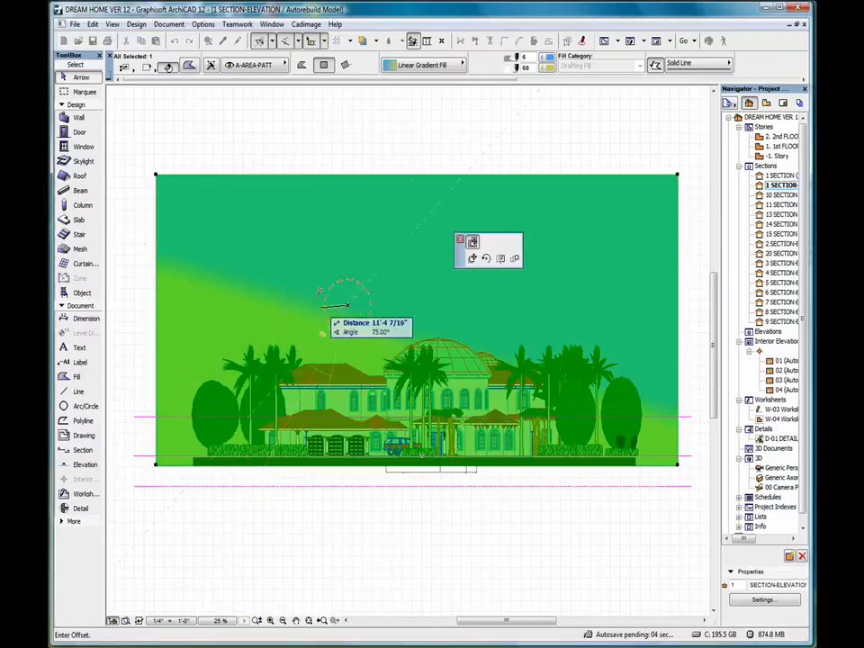
left_click(323, 275)
left_click(347, 306)
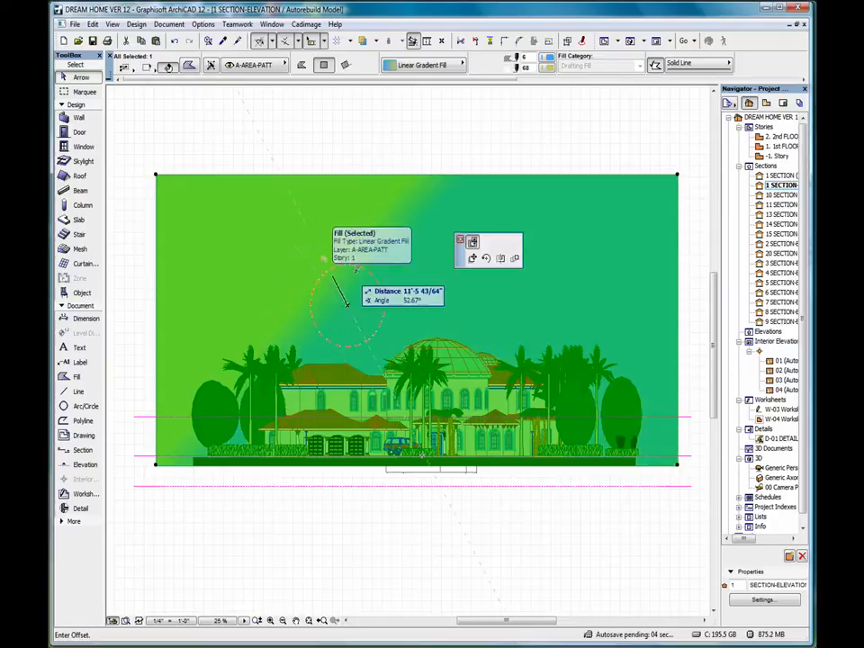
left_click(419, 284)
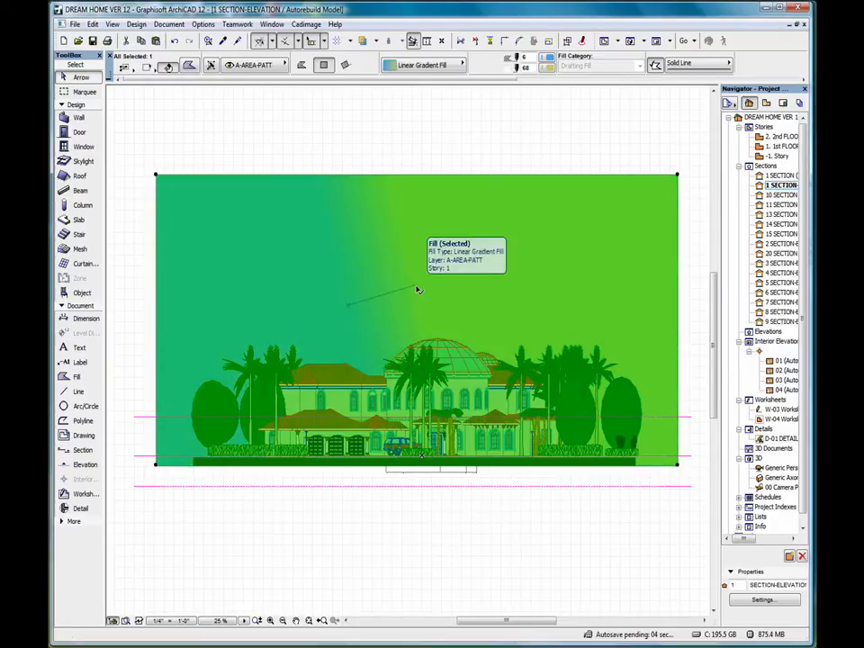
- Rotate the gradient's direction vector to point straight down so blue lies above a narrow transition into yellow, and deselect the fill
left_click(417, 288)
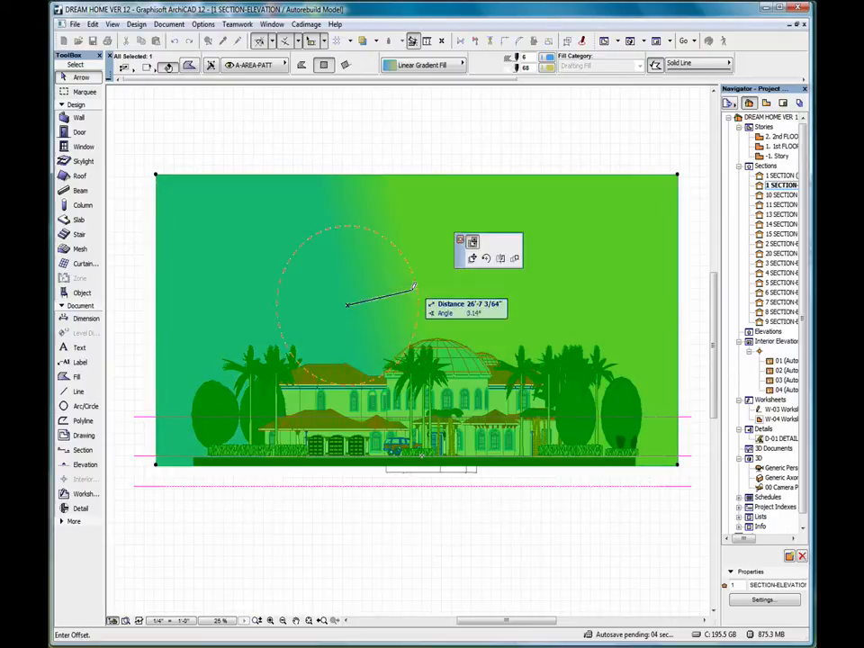
left_click(381, 312)
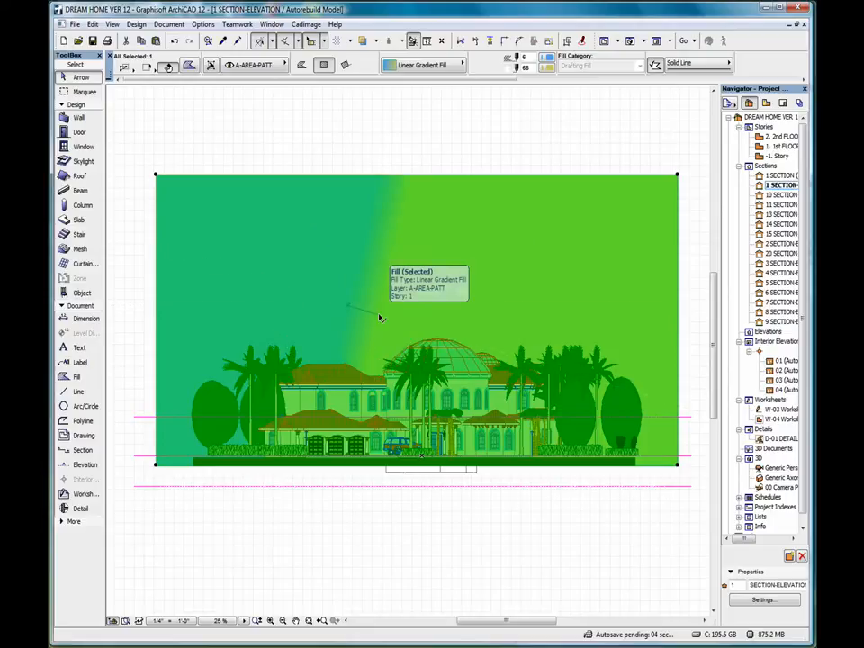
left_click(381, 315)
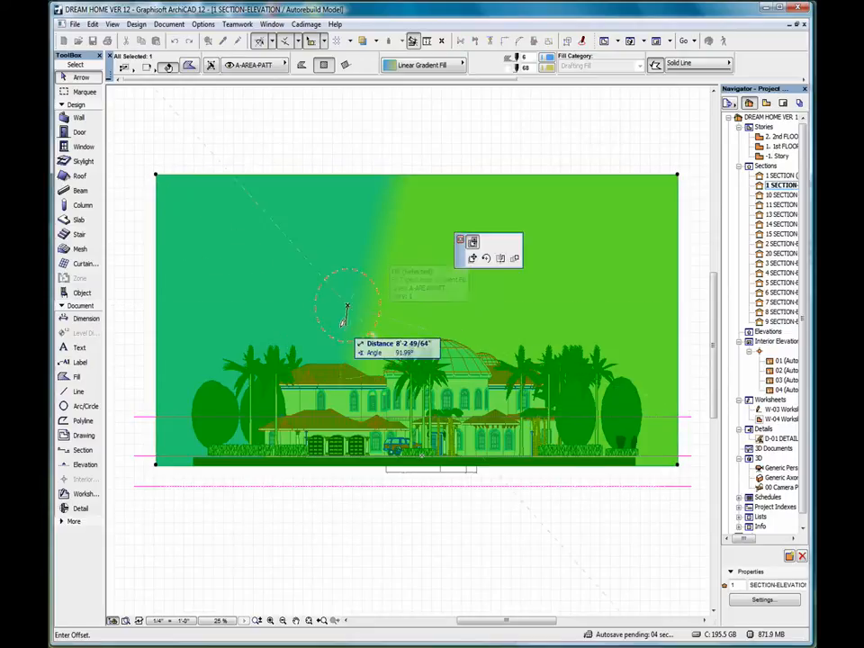
left_click(346, 336)
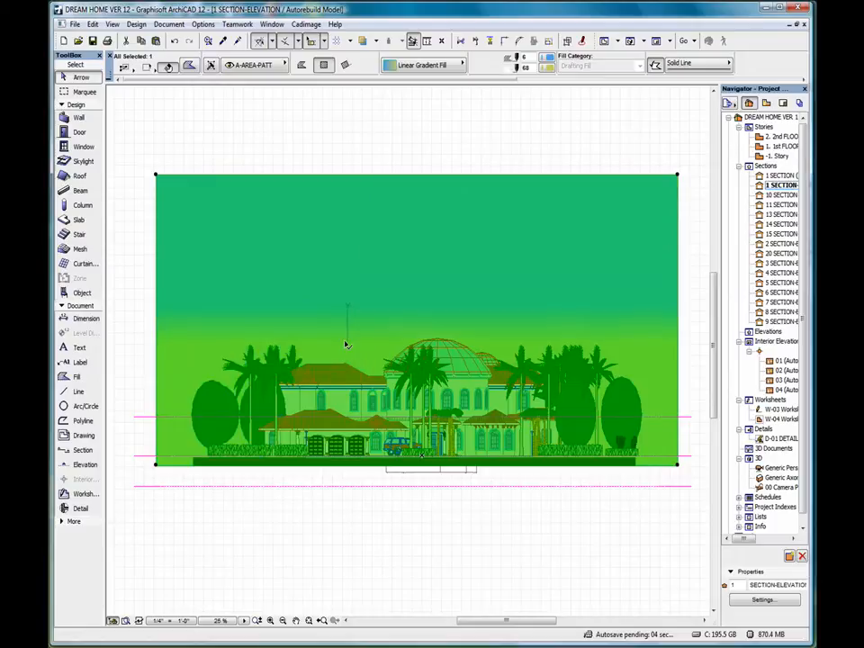
left_click(398, 147)
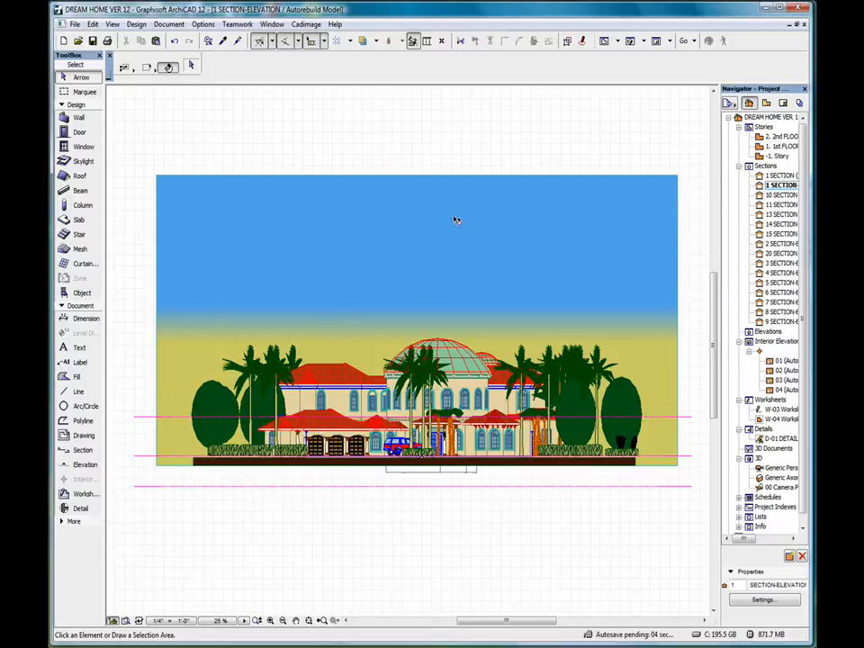
- Delete the linear gradient sky fill from the elevation
left_click(680, 181)
right_click(541, 132)
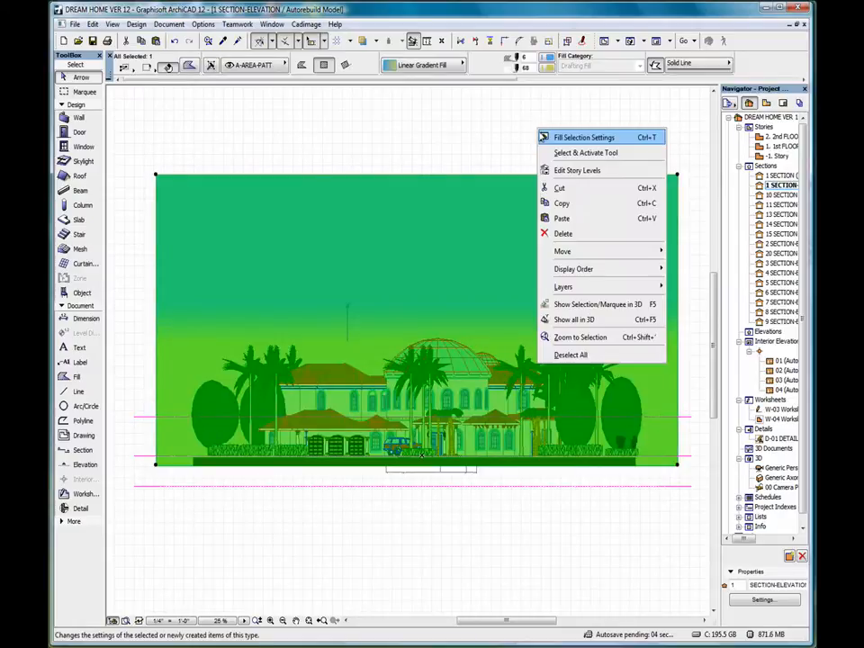
left_click(563, 234)
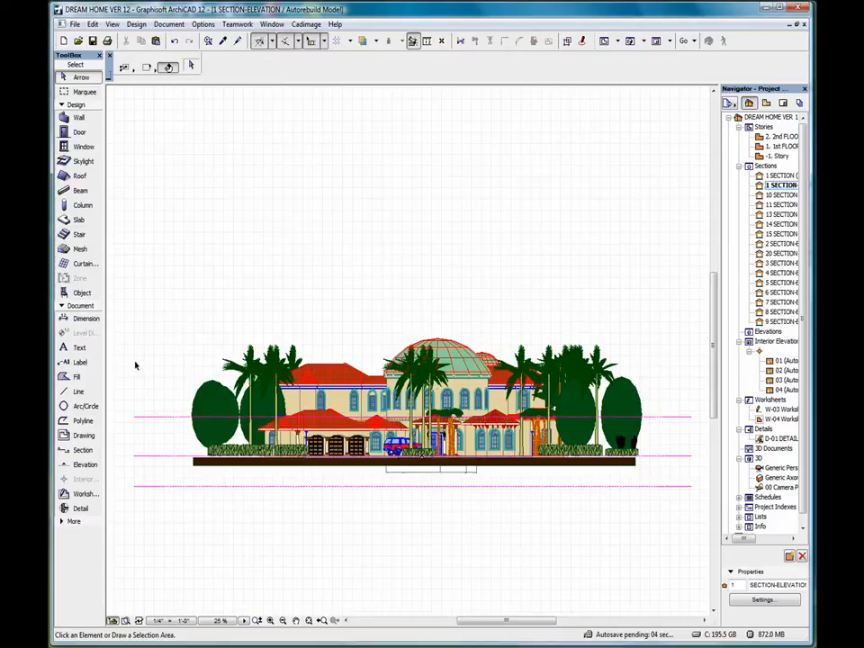
- Set the Fill tool's default to Radial Gradient Fill and draw a rectangular fill enclosing the house, trees and sky above
left_click(72, 377)
double_click(75, 378)
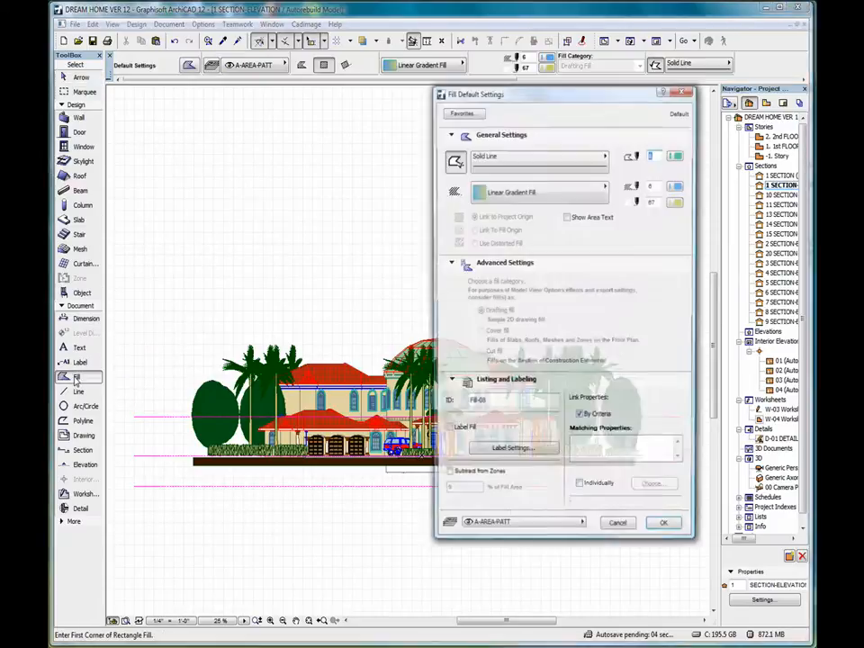
left_click(534, 194)
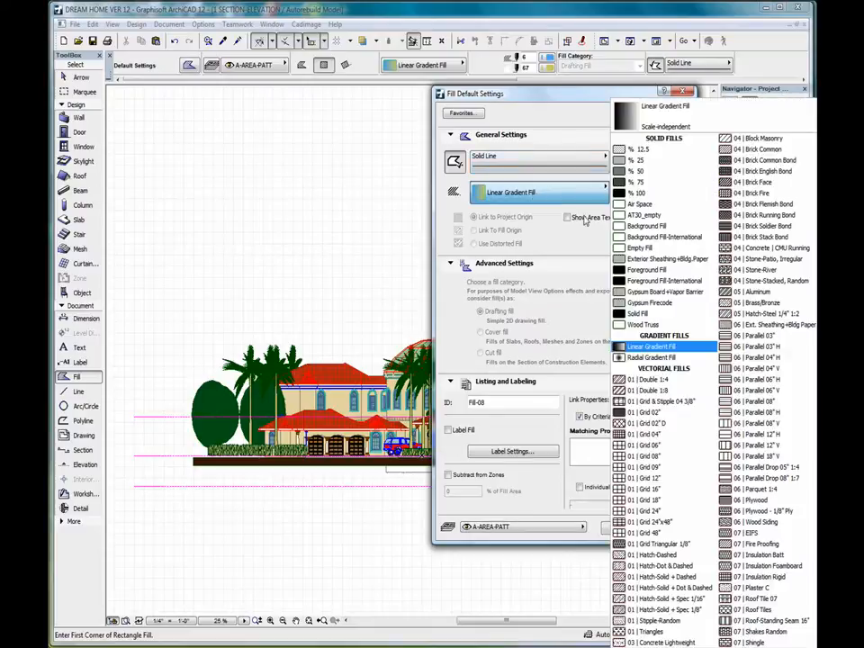
left_click(657, 358)
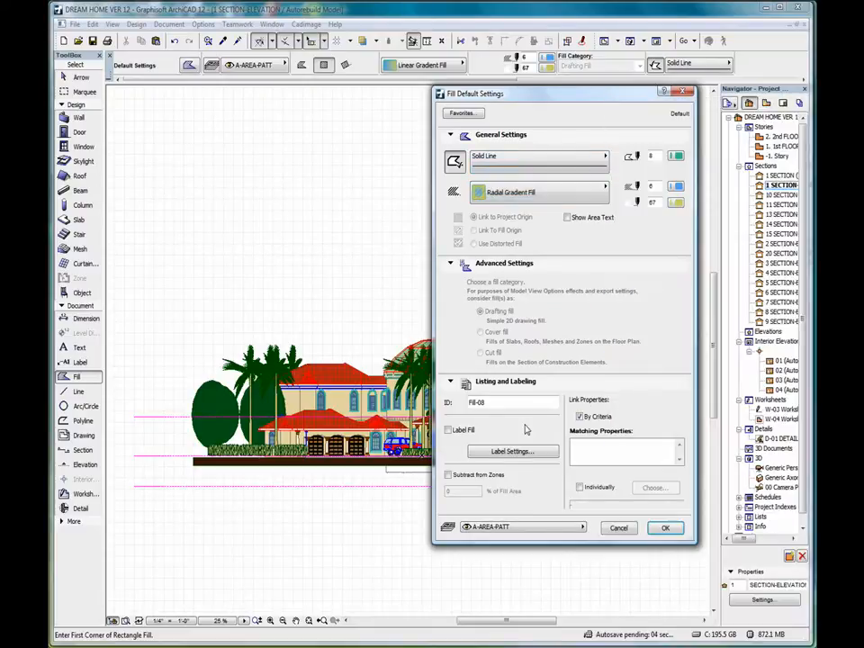
left_click(664, 530)
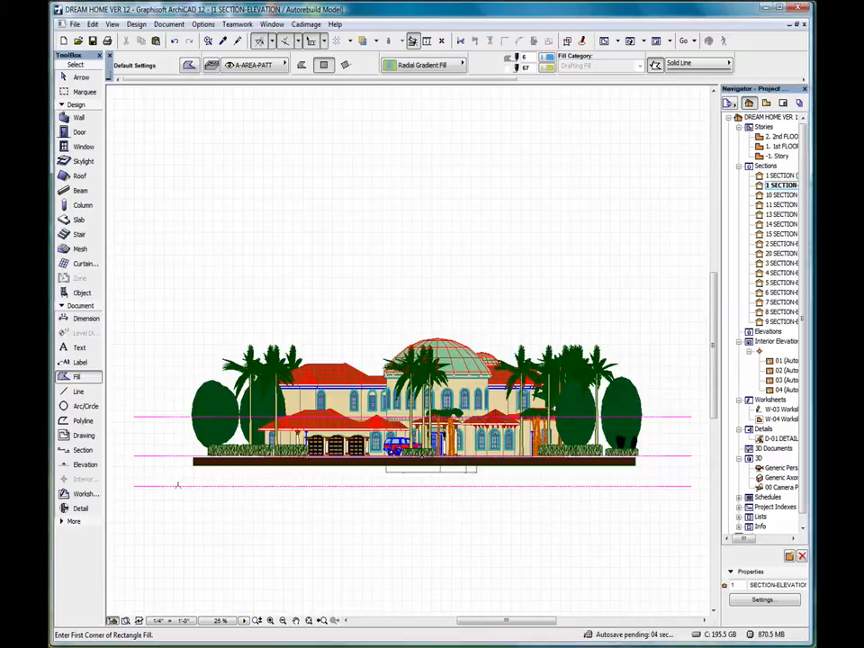
left_click(162, 465)
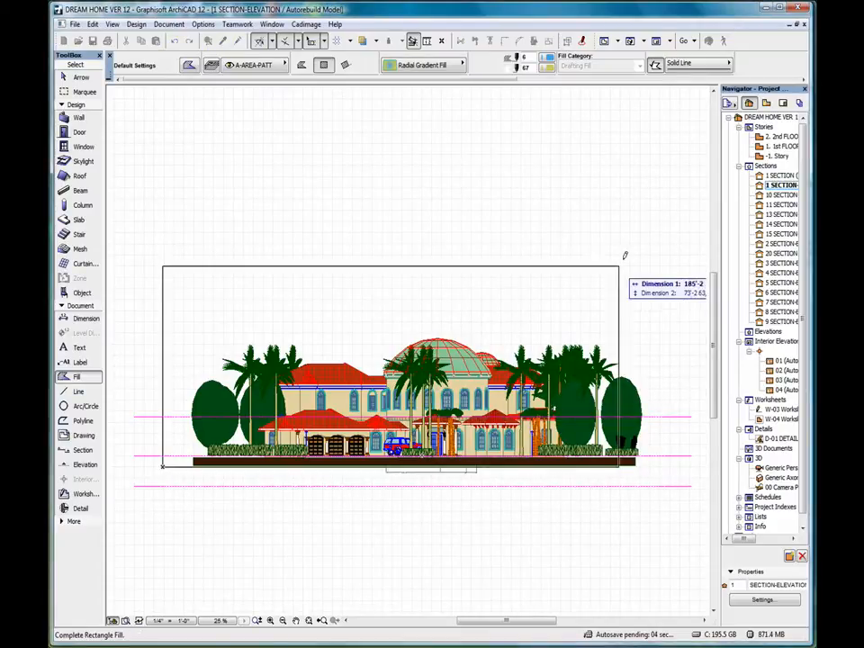
left_click(667, 187)
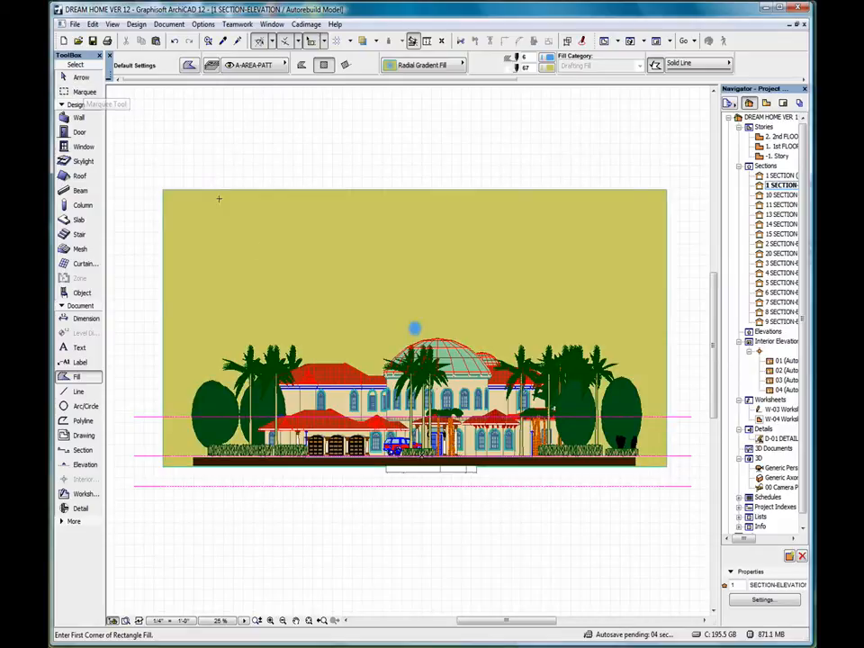
- Enlarge the radial gradient's outer circle so it reaches well above and beyond the dome, then deselect the fill
left_click(80, 78)
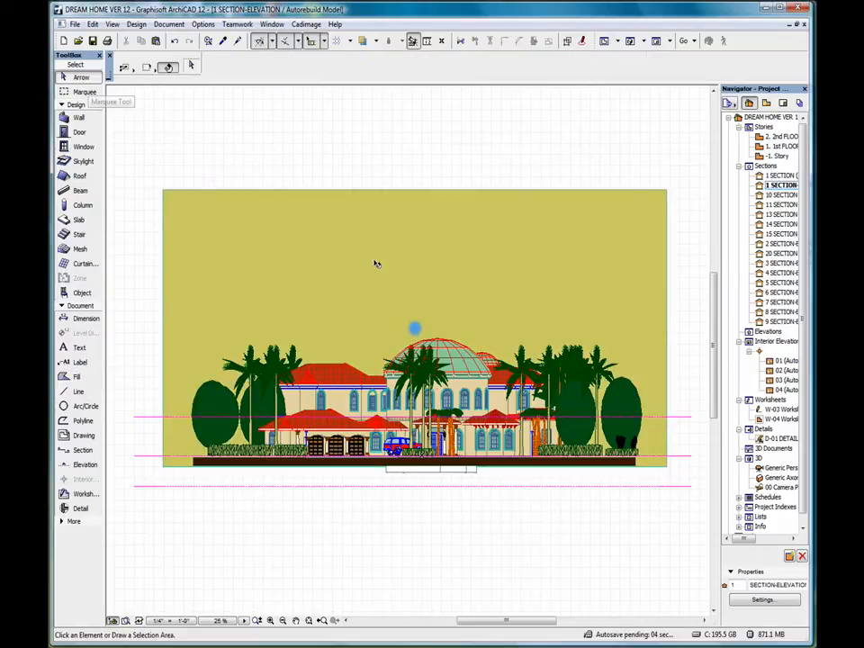
left_click(415, 329)
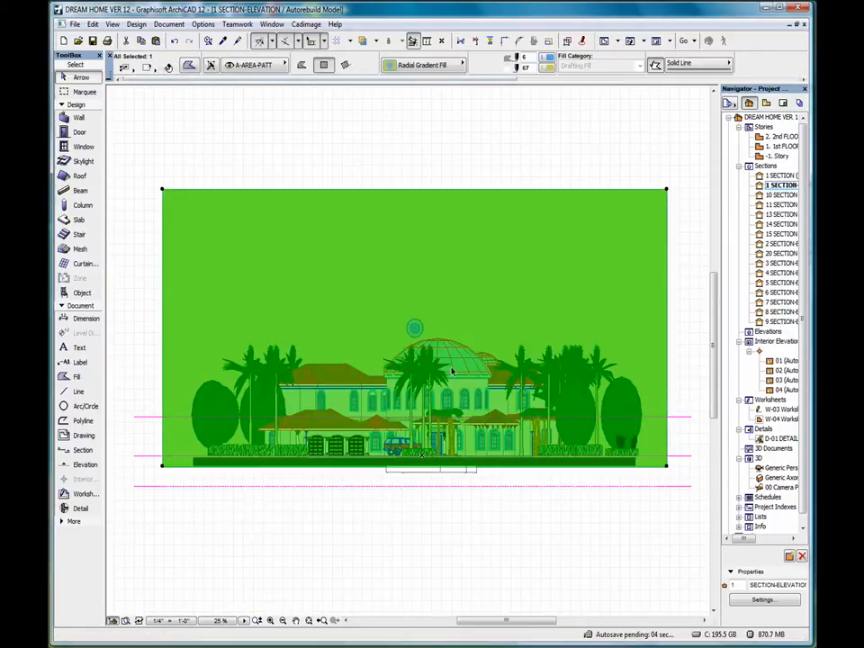
scroll(410, 349, "up", 3)
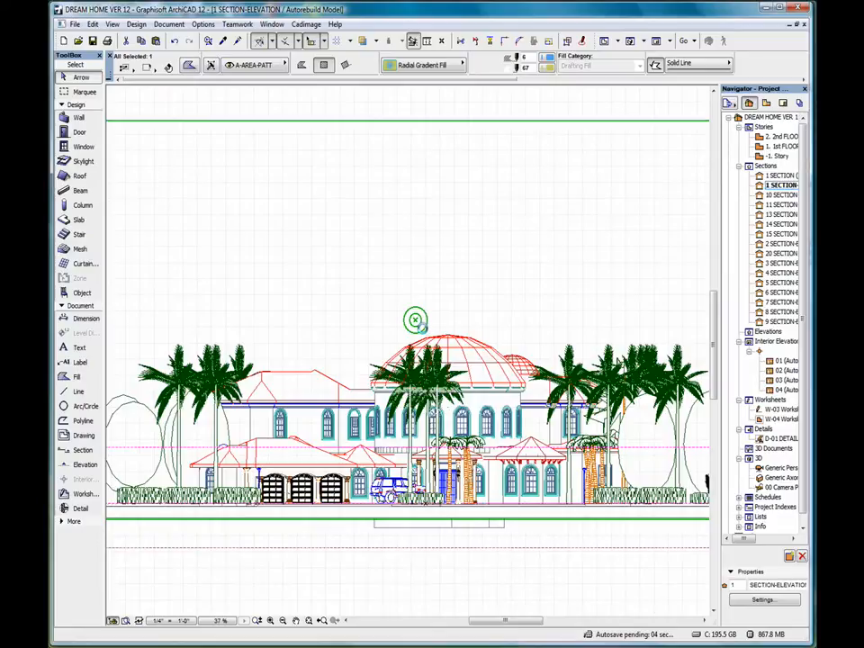
scroll(415, 320, "down", 3)
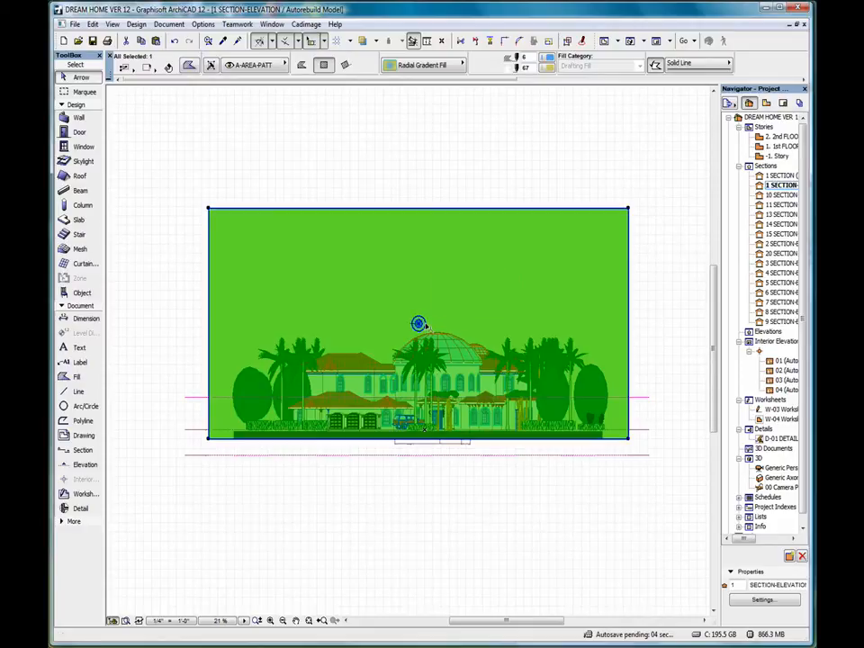
left_click(419, 324)
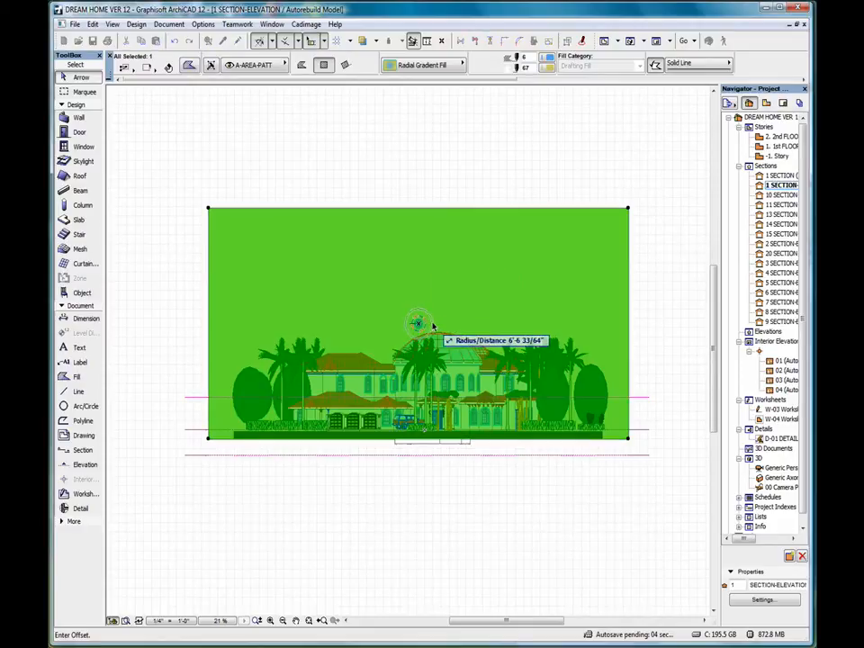
left_click(502, 318)
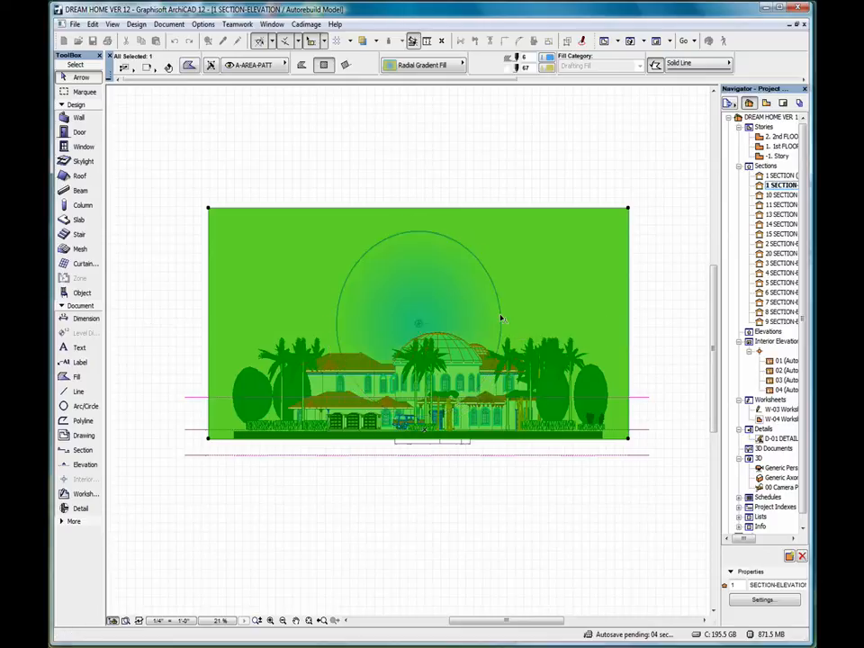
left_click(466, 186)
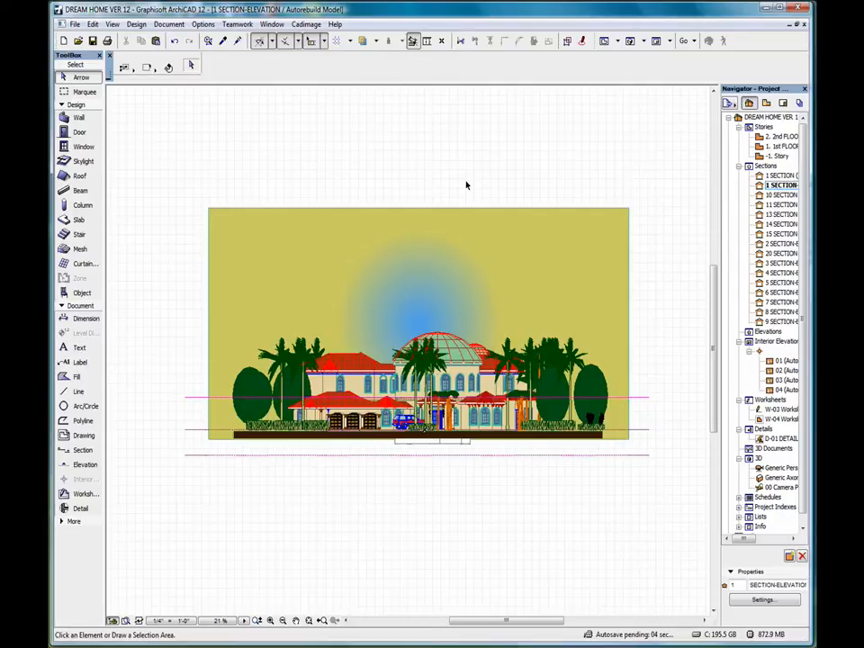
- Enlarge the radial gradient's inner circle to a little over half the outer circle's radius, then deselect the fill
left_click(421, 309)
left_click(433, 310)
left_click(630, 209)
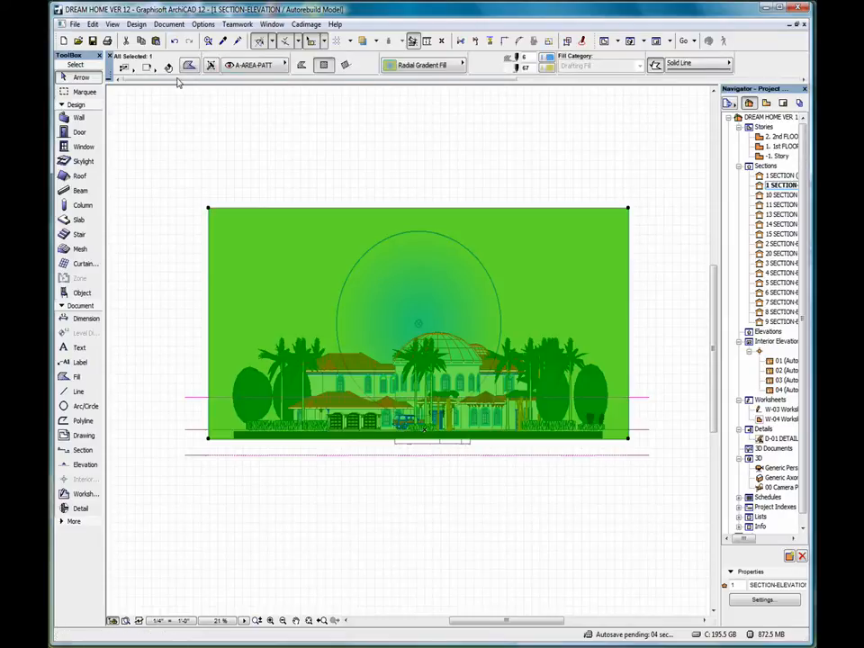
scroll(410, 315, "up", 3)
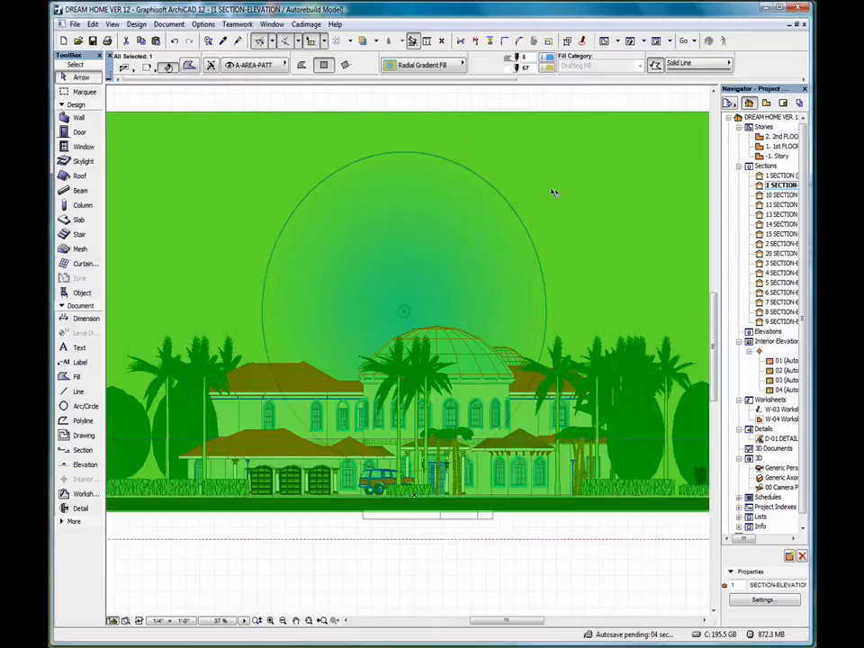
left_click(405, 312)
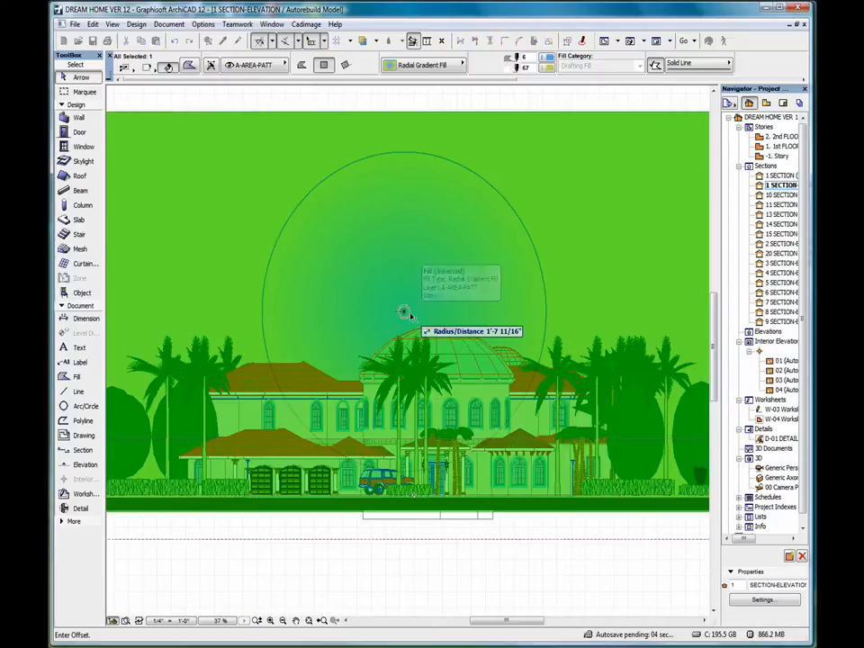
left_click(412, 316)
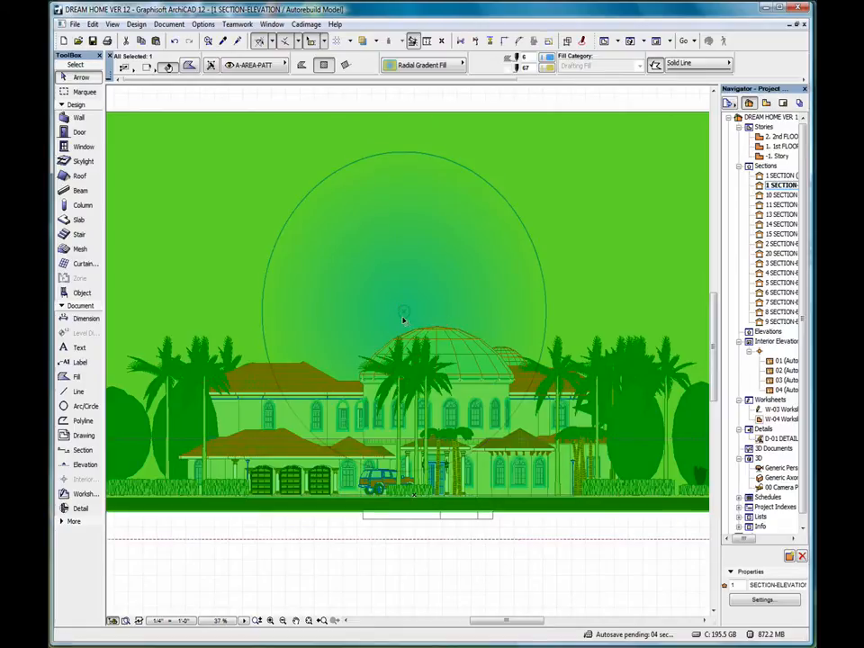
left_click(405, 312)
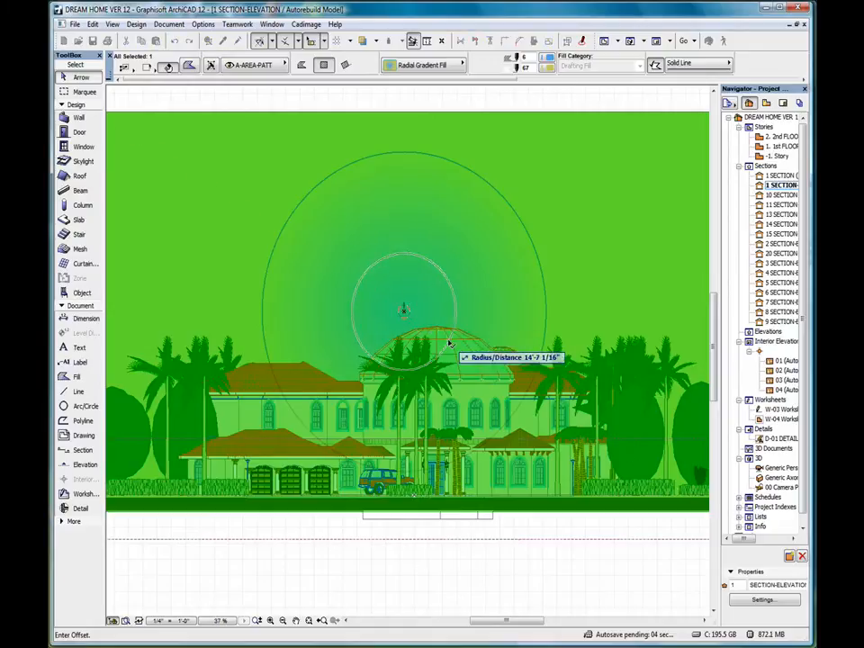
left_click(474, 361)
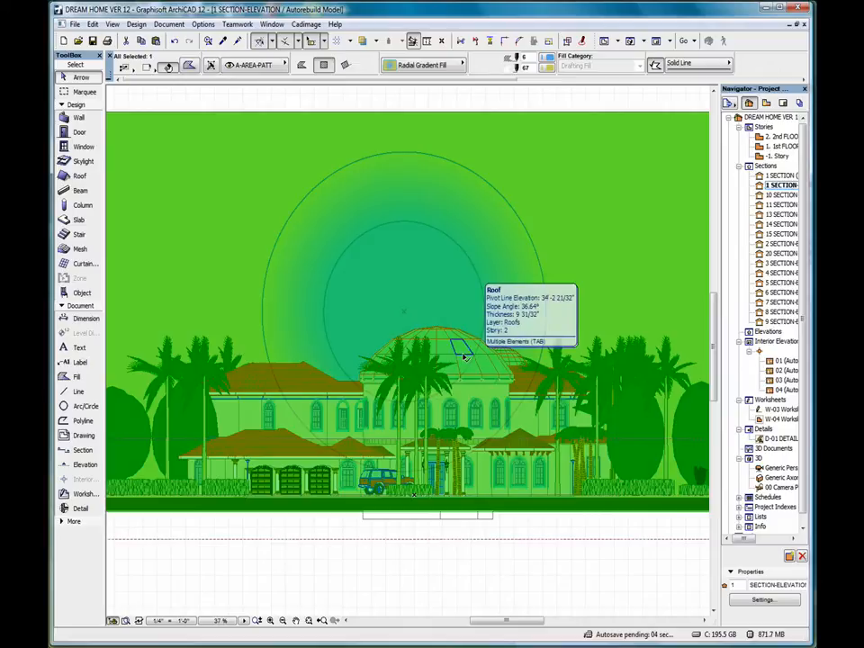
left_click(452, 105)
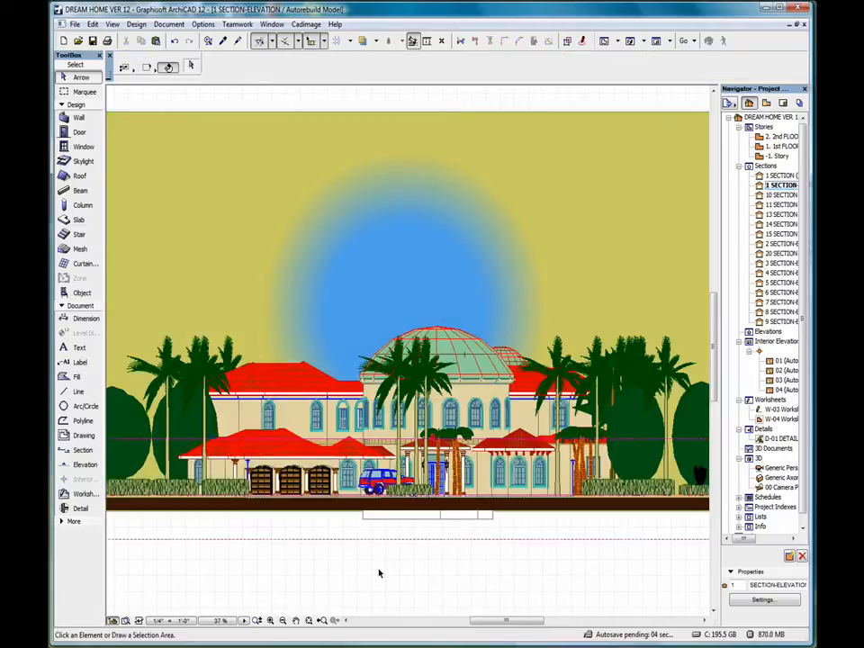
- Change the radial gradient fill's foreground pen to yellow 122 and its background pen to teal 8, then deselect the fill
left_click(510, 115)
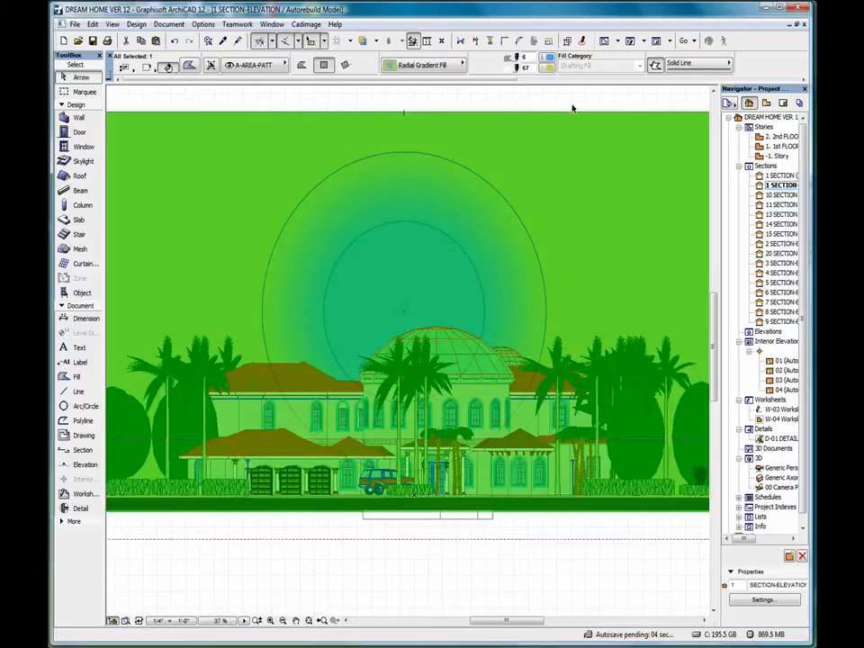
left_click(548, 58)
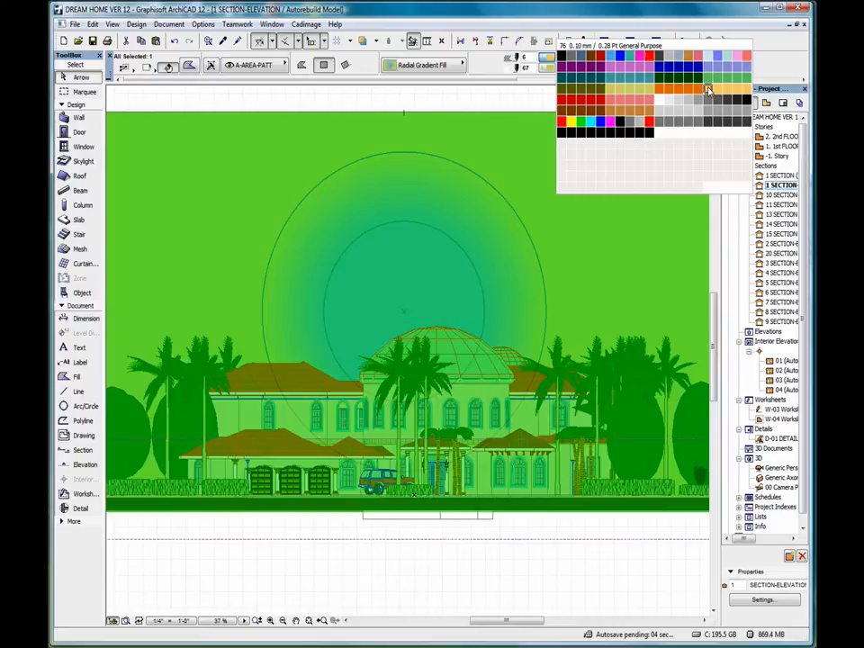
left_click(571, 123)
left_click(550, 70)
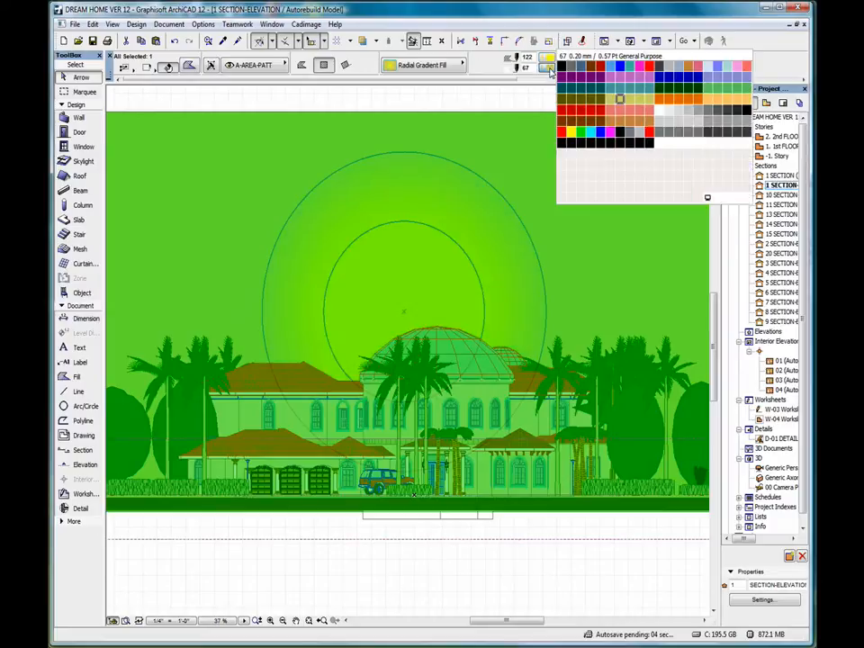
left_click(631, 68)
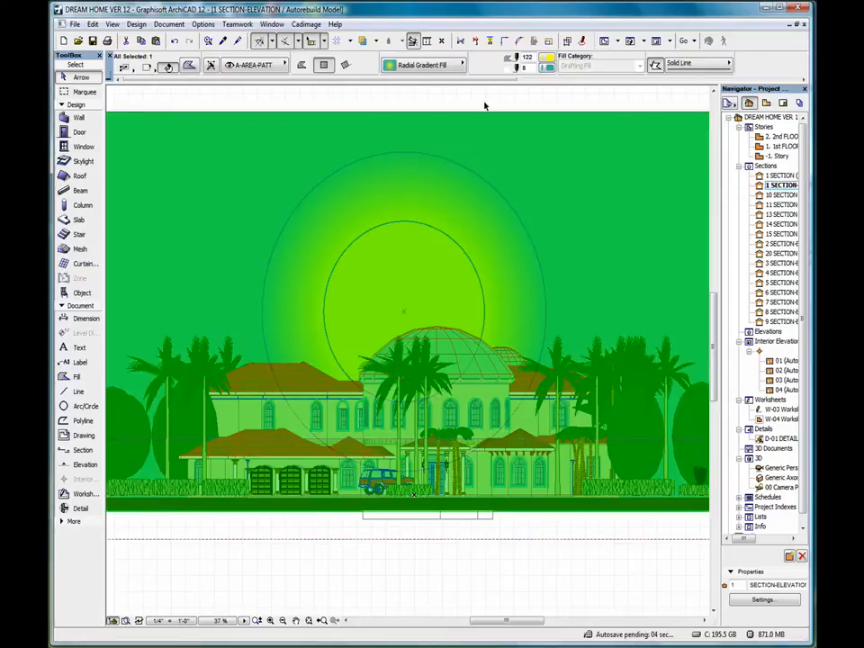
left_click(485, 107)
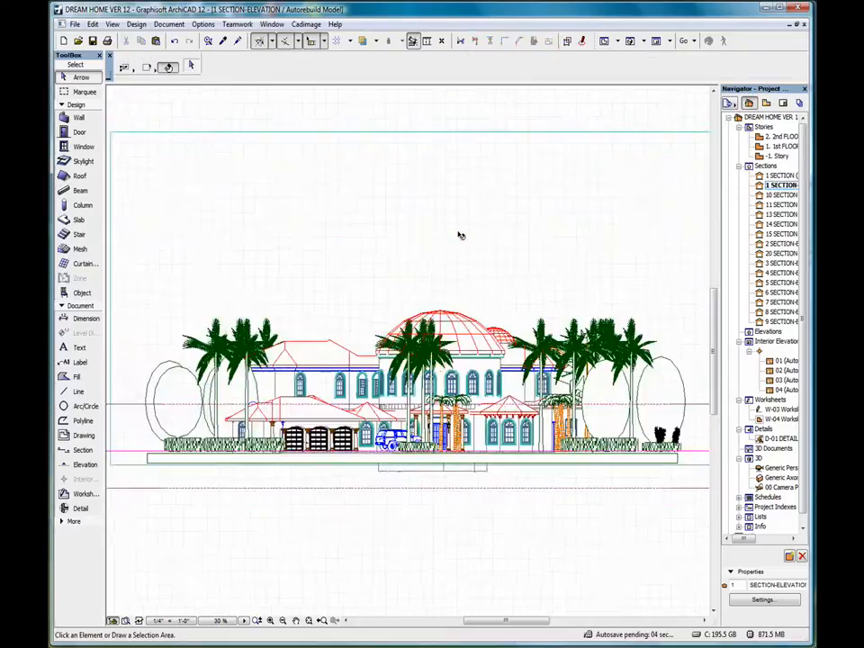
scroll(460, 235, "down", 2)
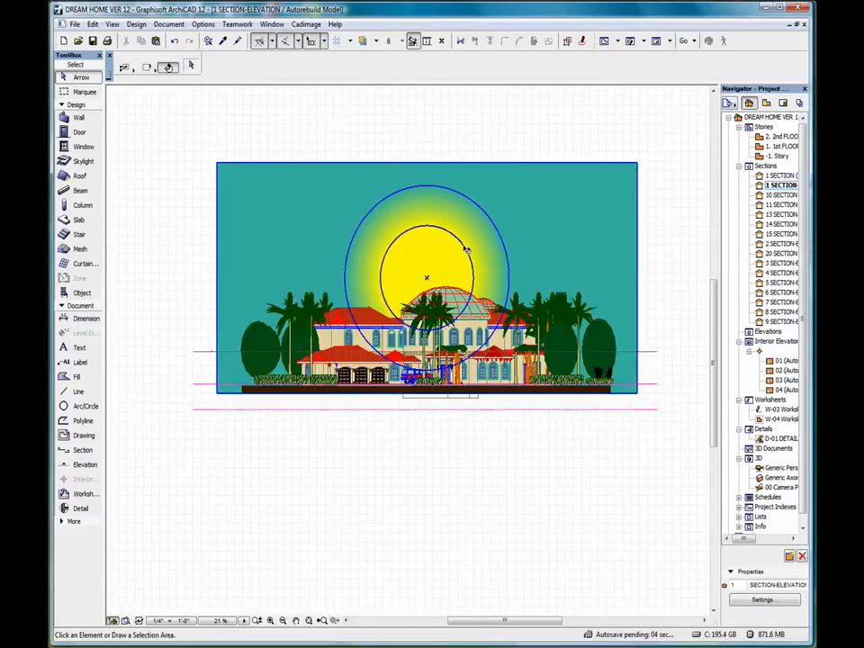
left_click(465, 249)
left_click(461, 246)
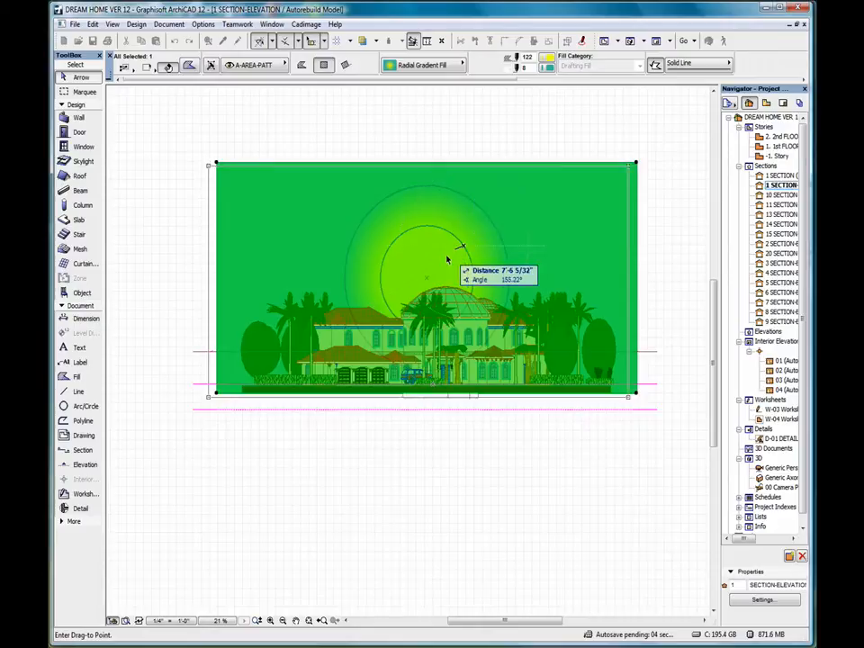
right_click(461, 243)
left_click(504, 359)
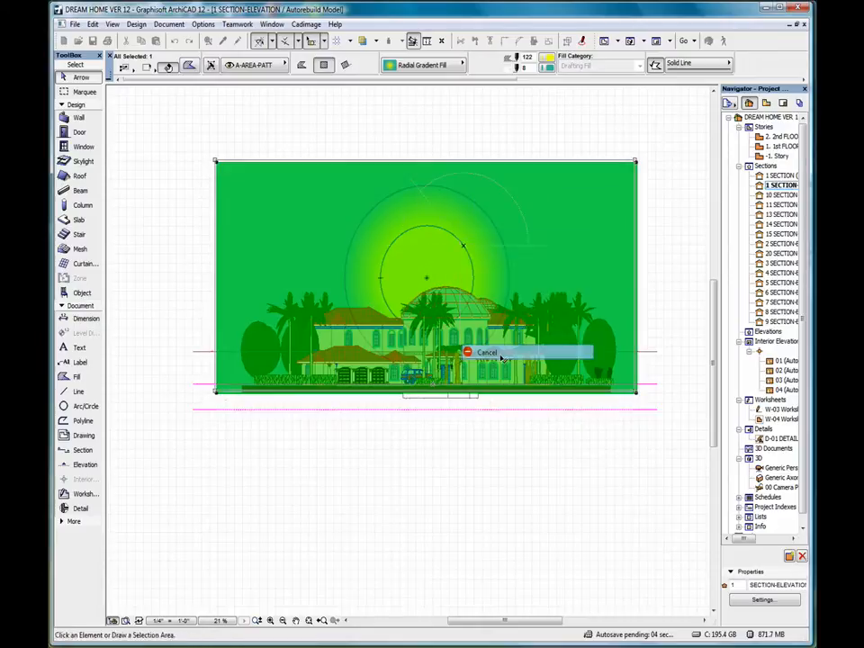
- Shrink the radial gradient's inner circle to about half its radius, enlarge the outer circle to the fill's upper edge, and deselect the fill
left_click(474, 274)
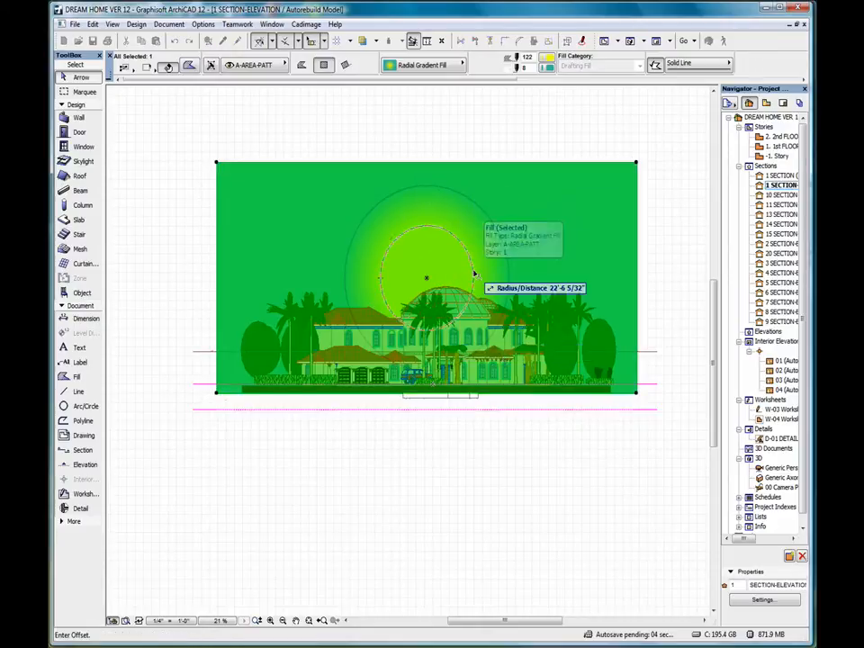
left_click(450, 277)
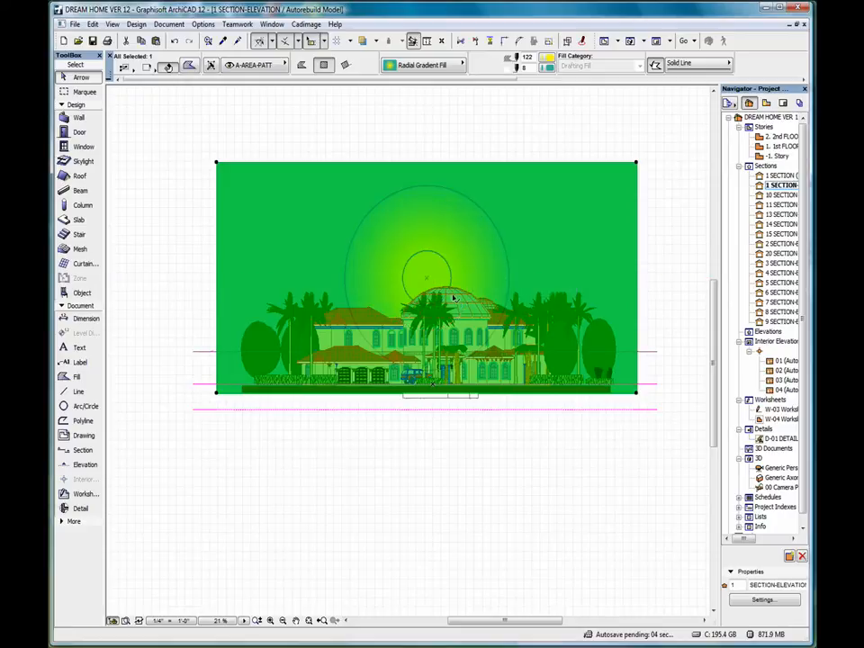
left_click(507, 258)
left_click(529, 257)
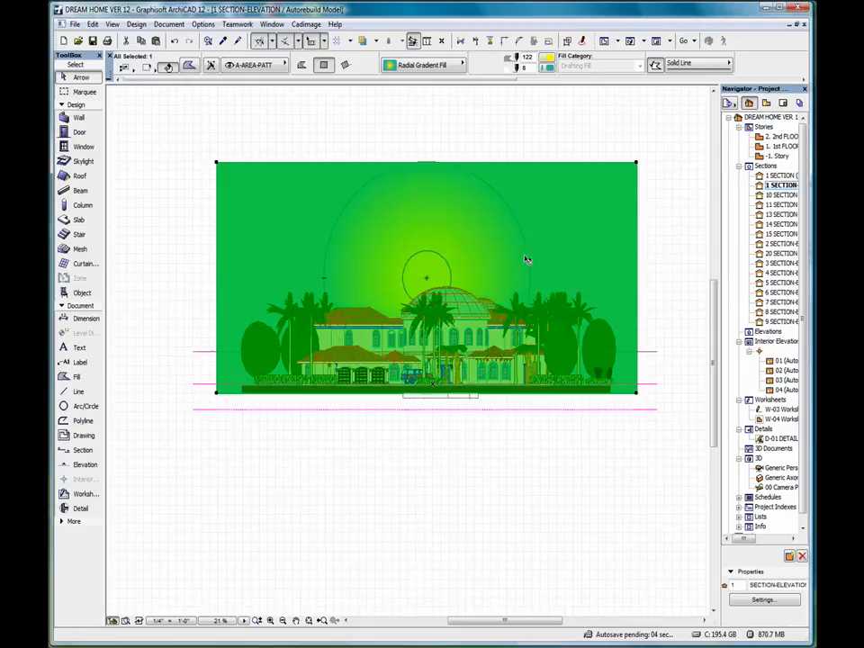
left_click(530, 131)
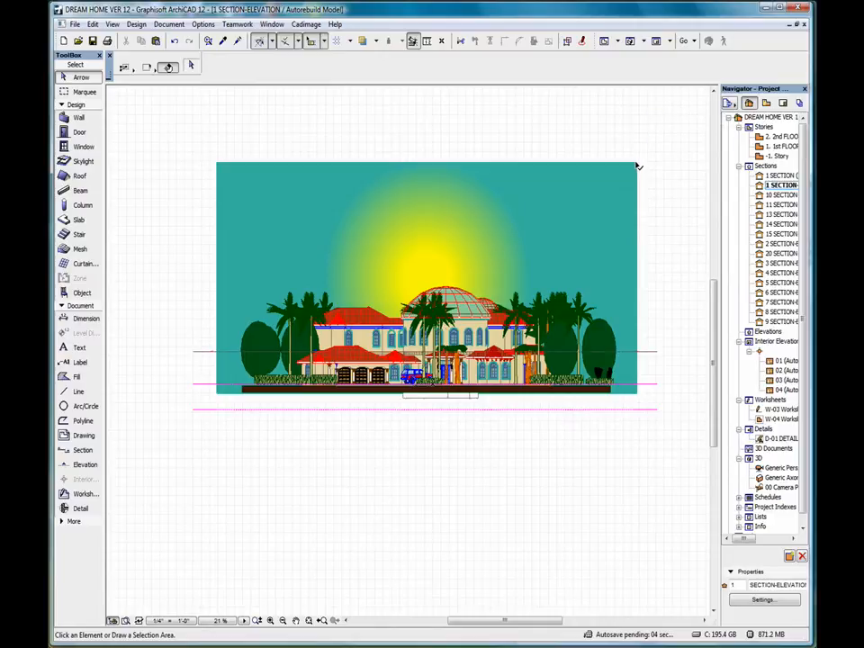
left_click(637, 165)
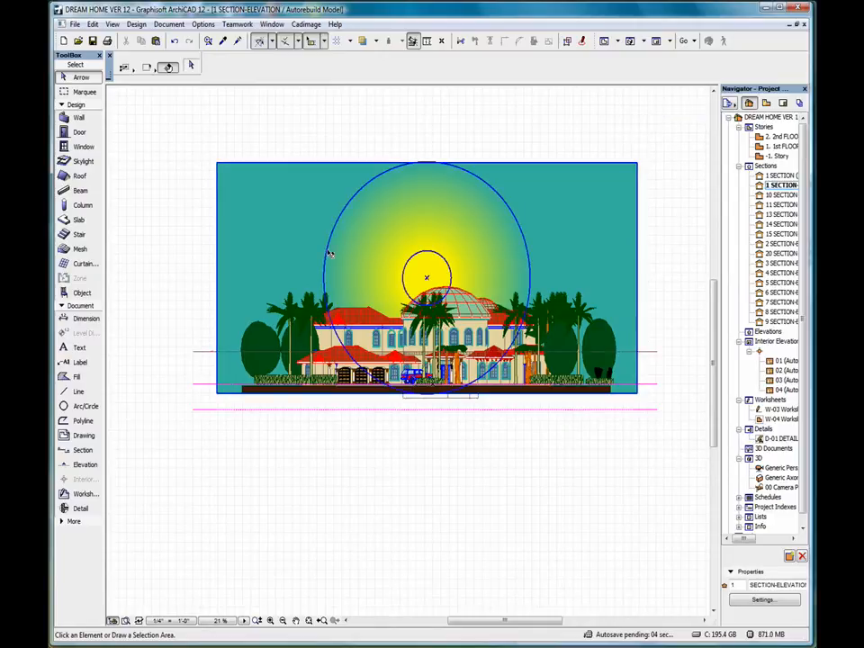
left_click_drag(326, 256, 266, 259)
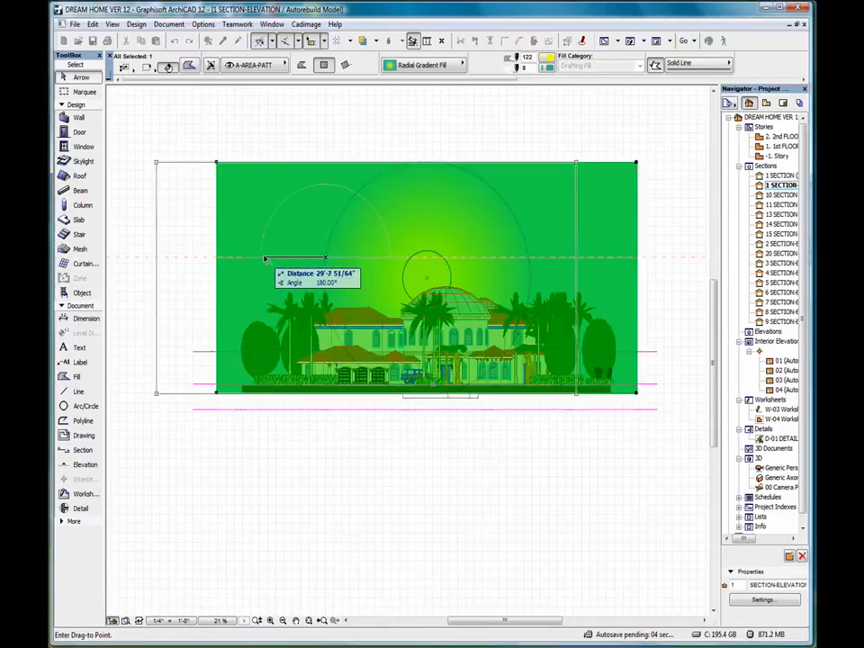
key("Escape")
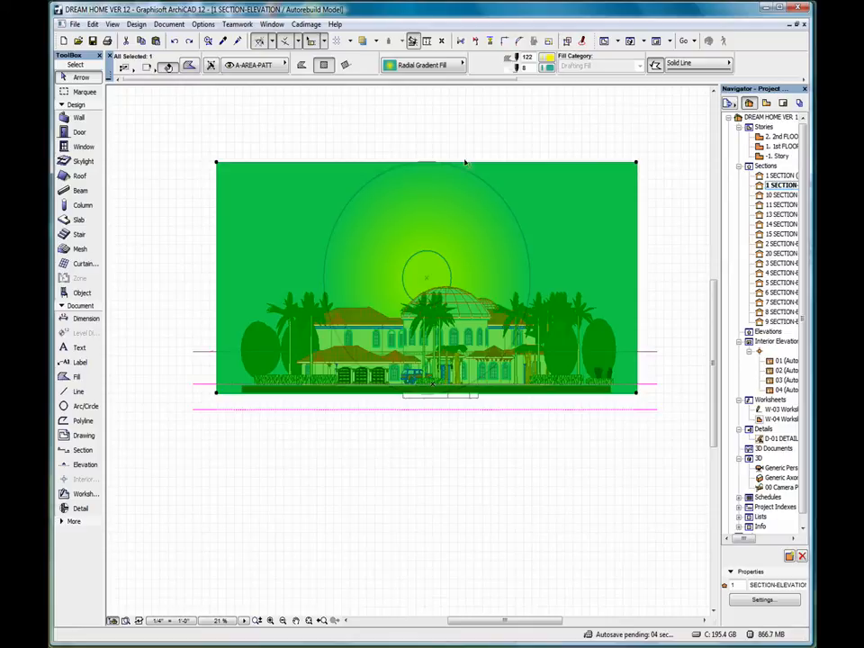
- Move the radial gradient's center horizontally about 43'-2" to the right, beyond the dome, then deselect the fill
scroll(467, 139, "up", 2)
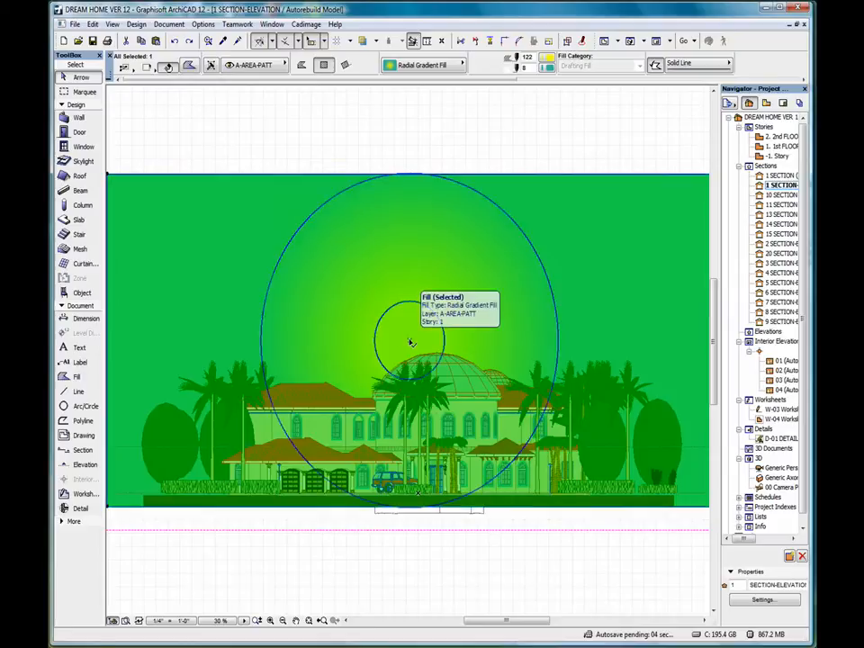
left_click(410, 343)
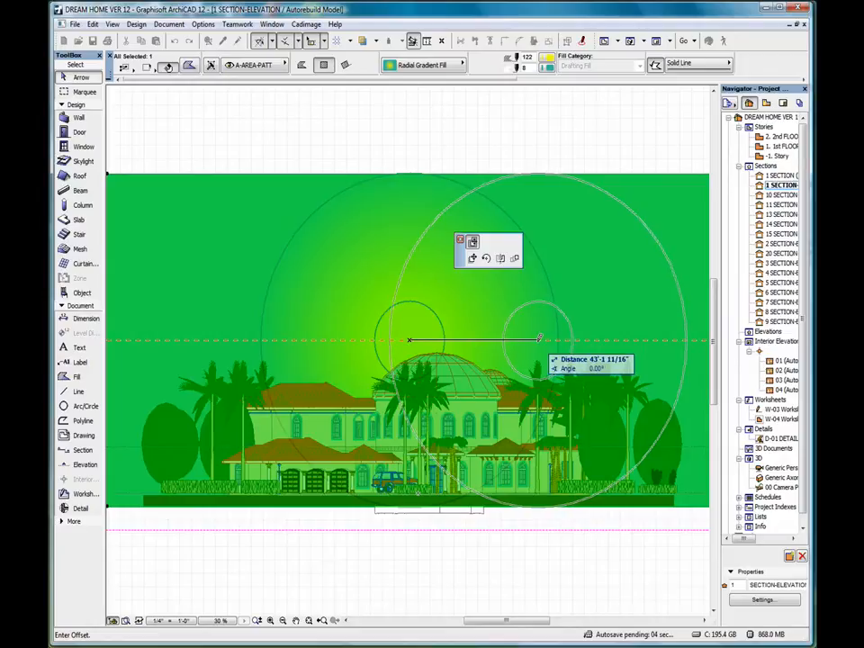
left_click(539, 339)
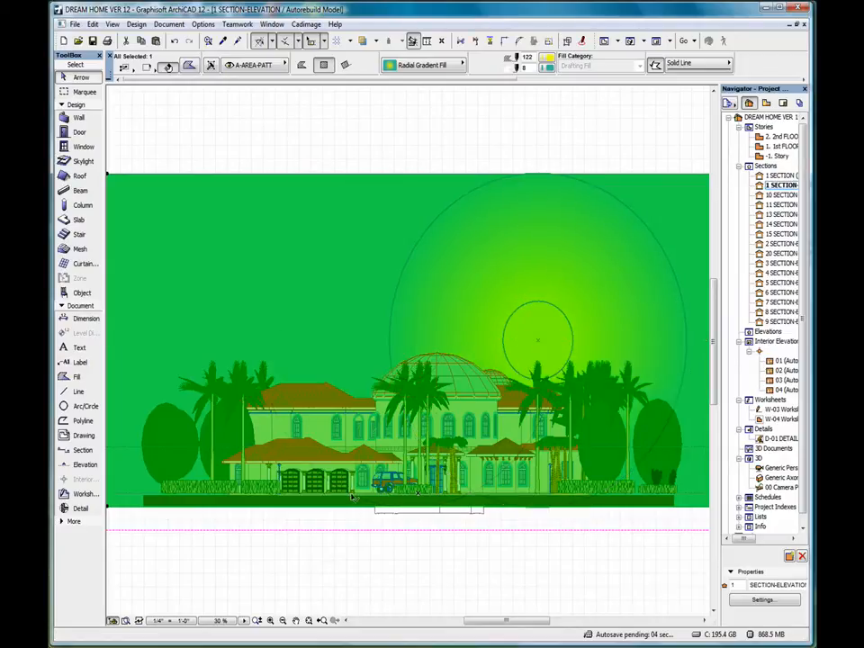
left_click(416, 141)
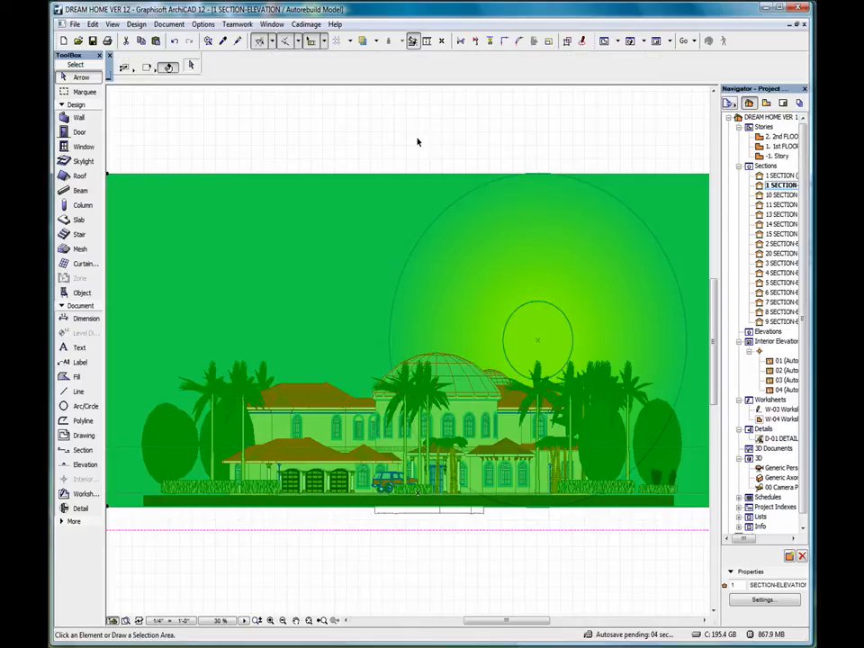
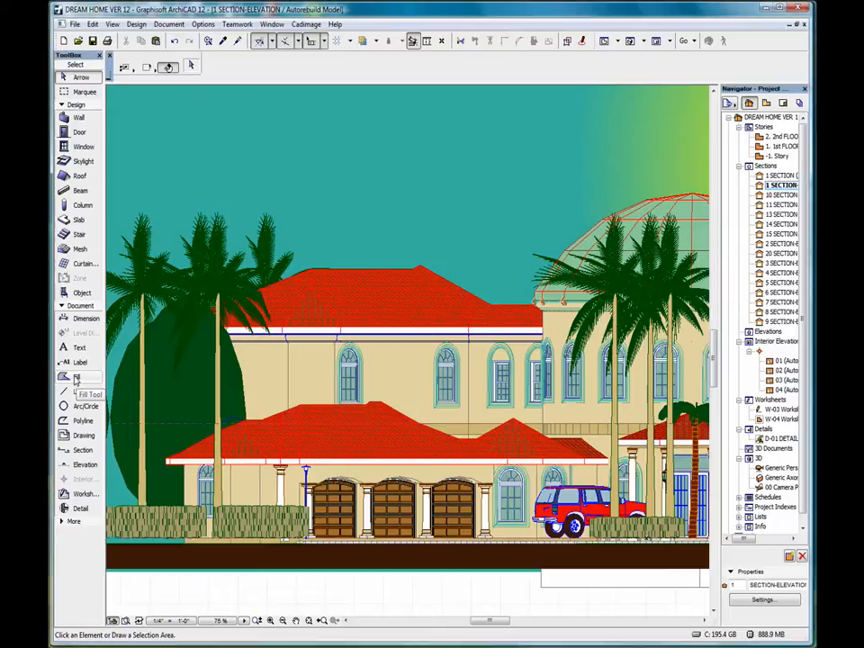
- Activate the Fill tool through its default settings, look over the available fill types, and keep Wood Parquet as the default
double_click(76, 378)
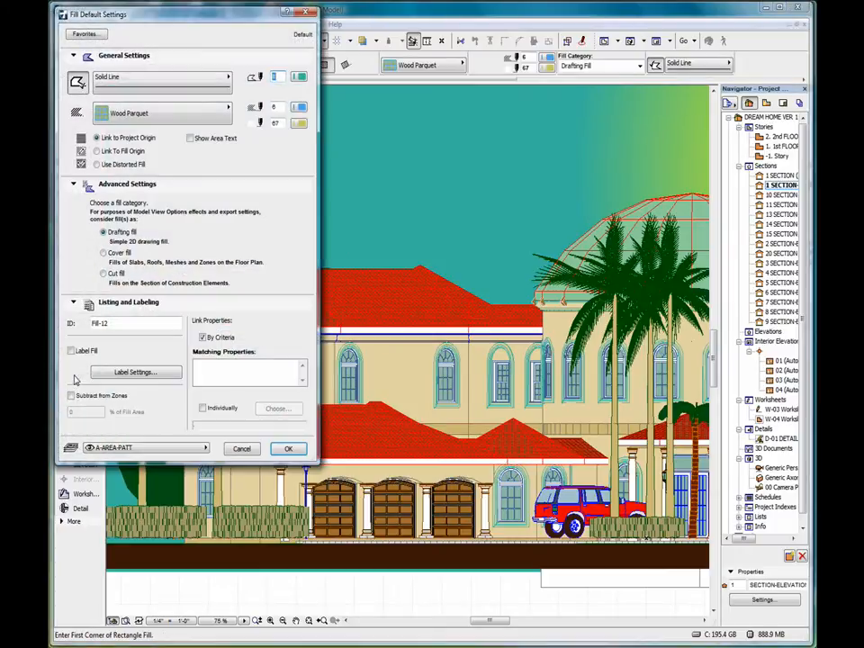
left_click(187, 117)
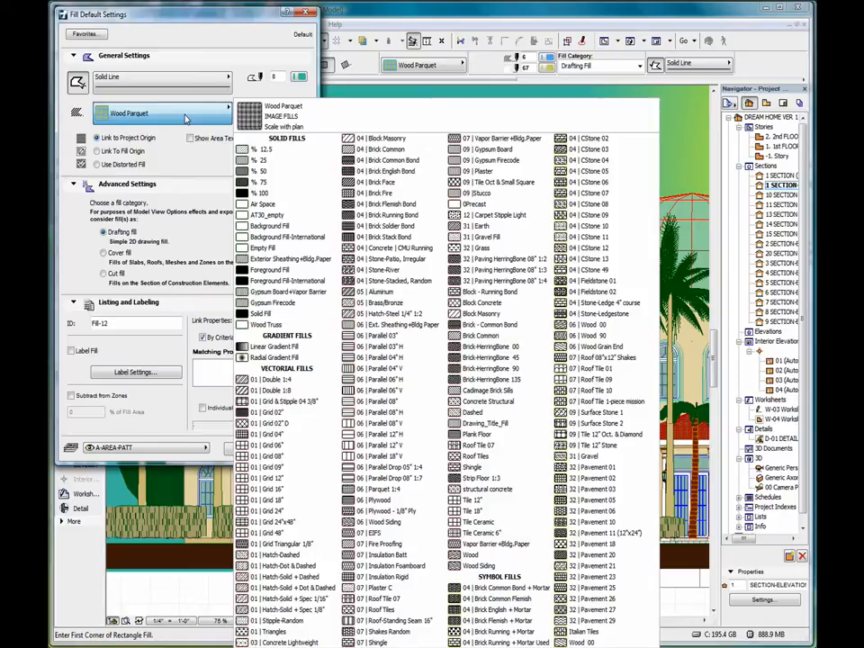
left_click(186, 117)
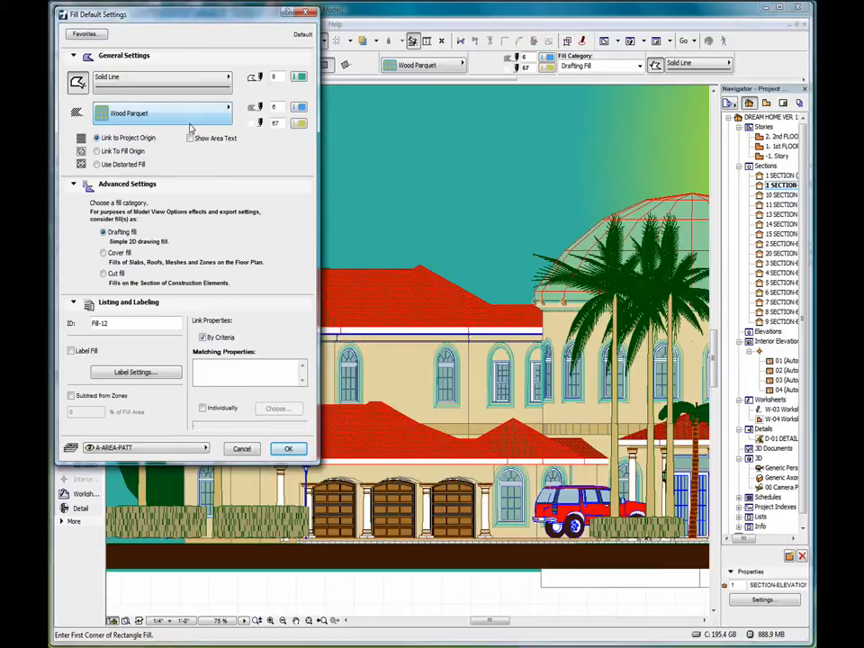
left_click(286, 448)
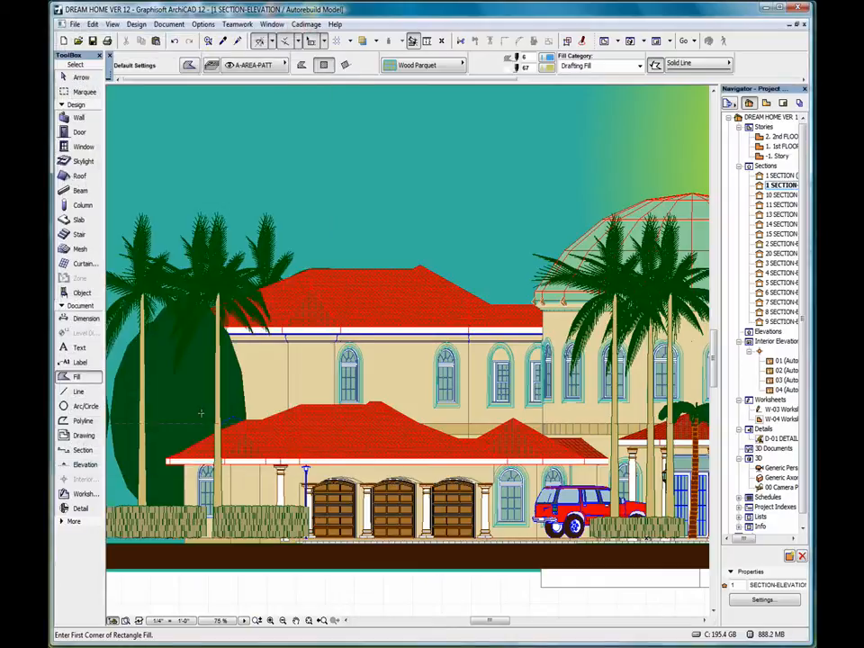
- Draw a polygonal Wood Parquet fill tracing the upper-floor wall panel beside the arched window, from the cornice down to the garage roofline
scroll(302, 344, "up", 5)
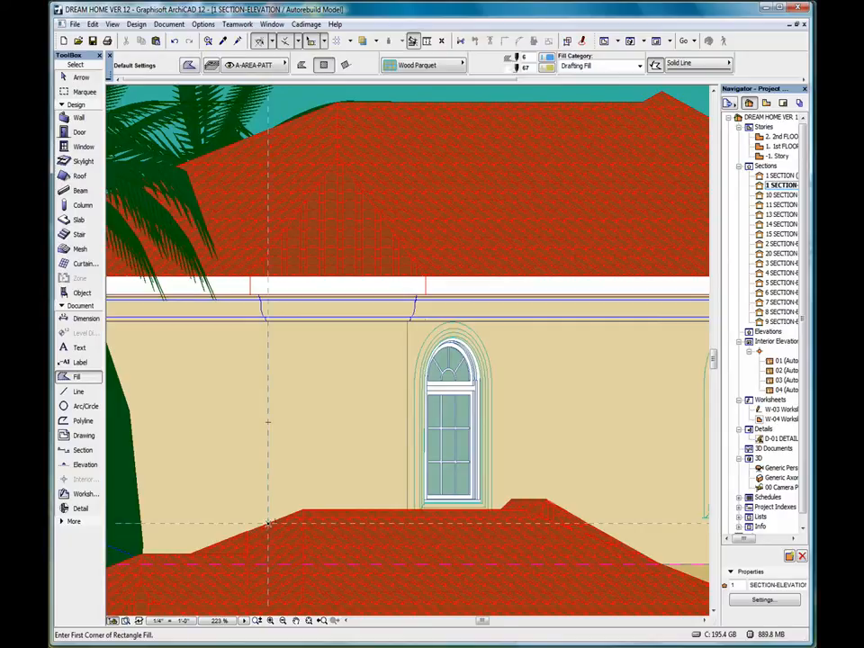
left_click(268, 522)
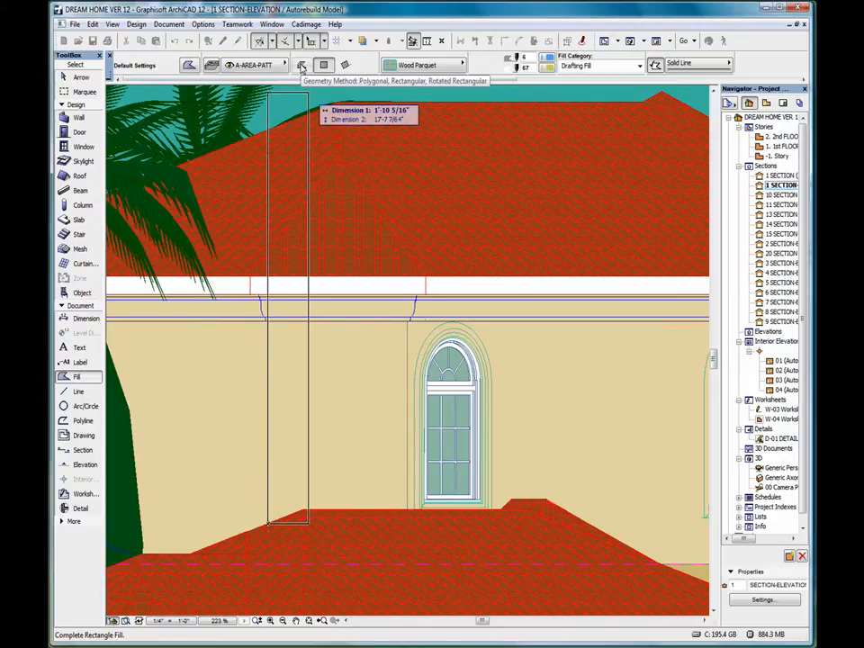
left_click(302, 66)
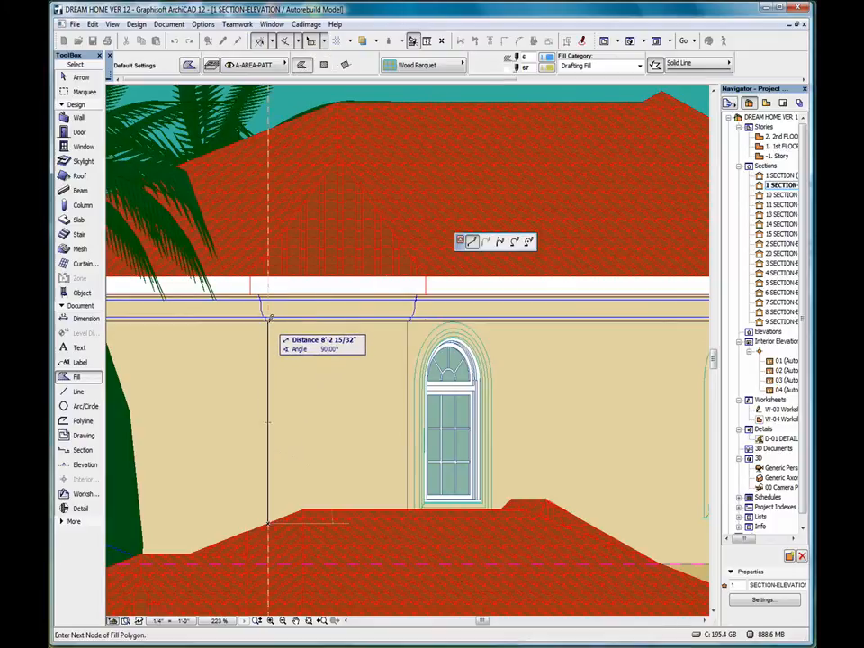
left_click(267, 320)
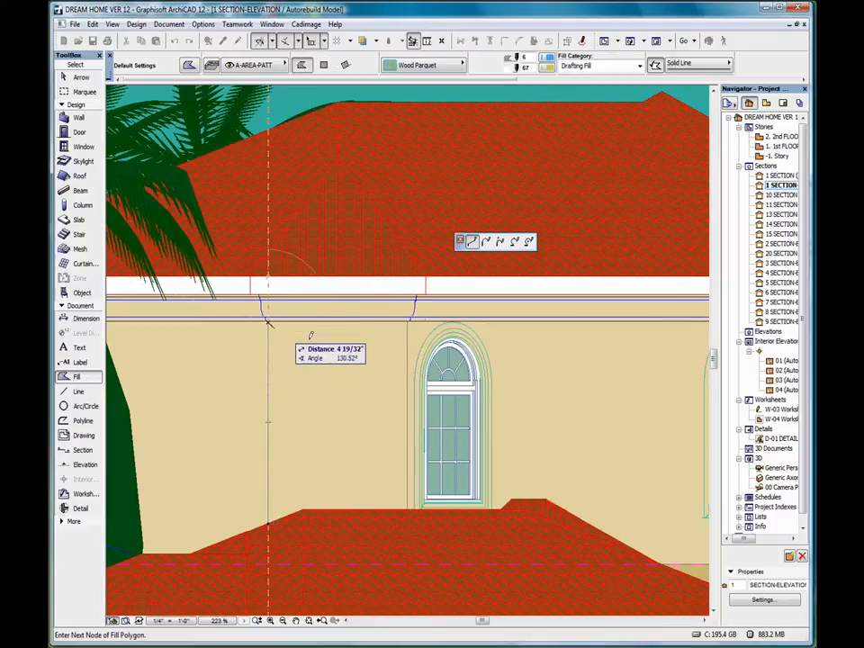
left_click(410, 321)
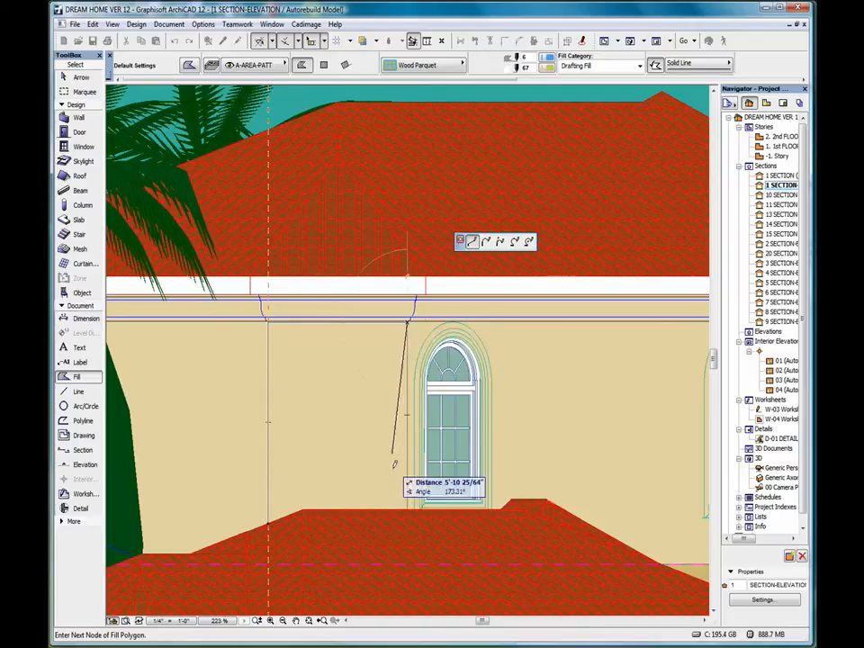
left_click(407, 508)
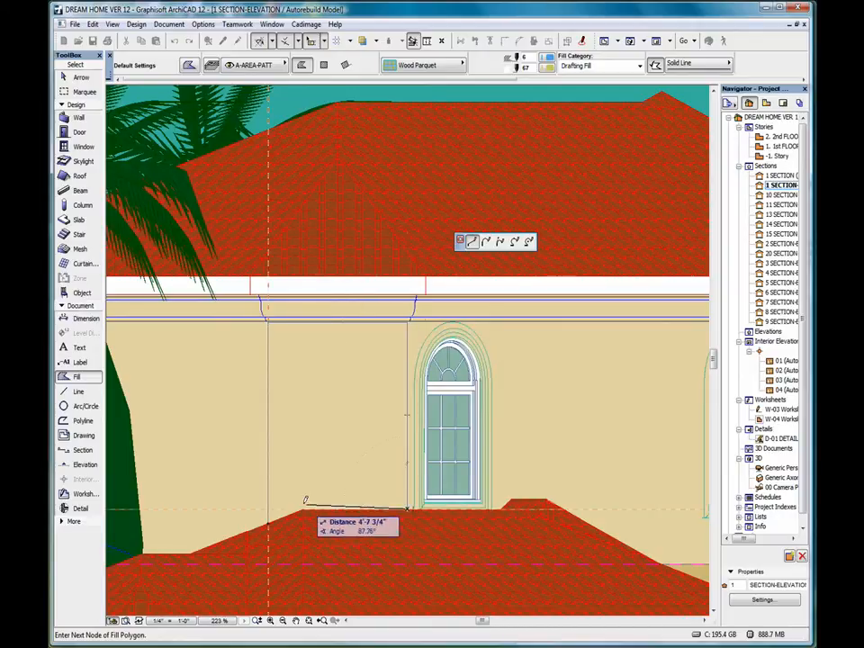
left_click(305, 509)
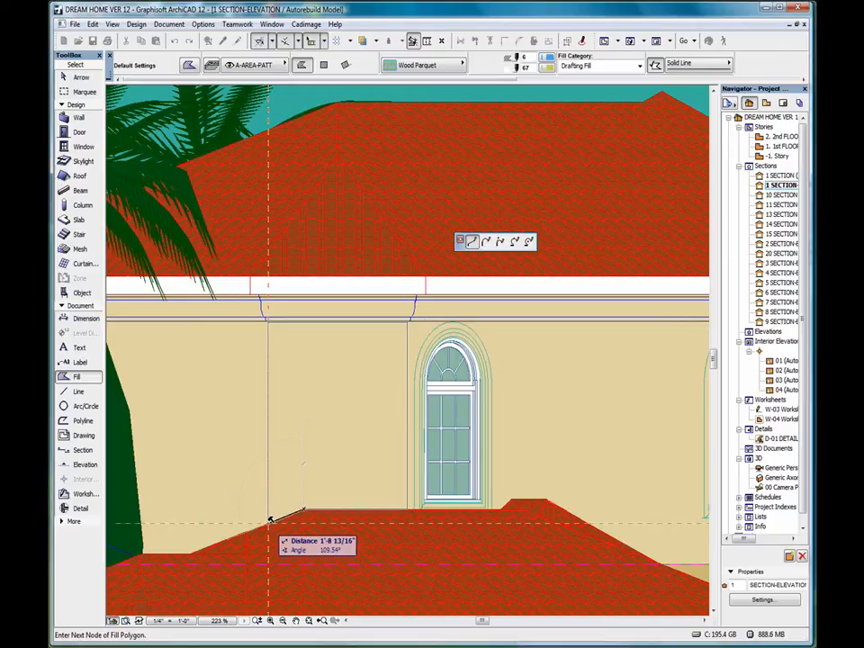
left_click(269, 522)
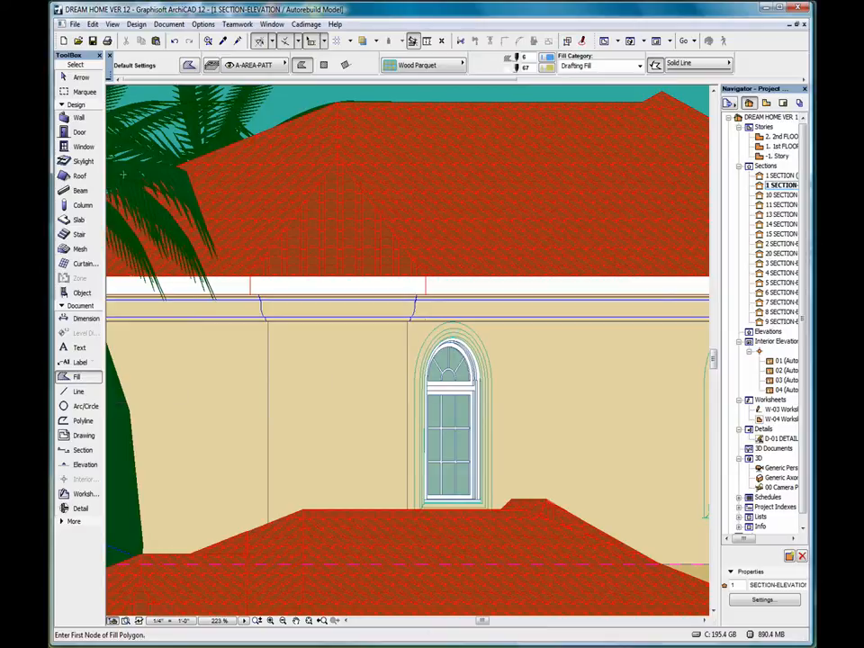
- Bring the Wood Parquet fill on the upper-floor wall panel to the front of the display order, then deselect it
left_click(80, 79)
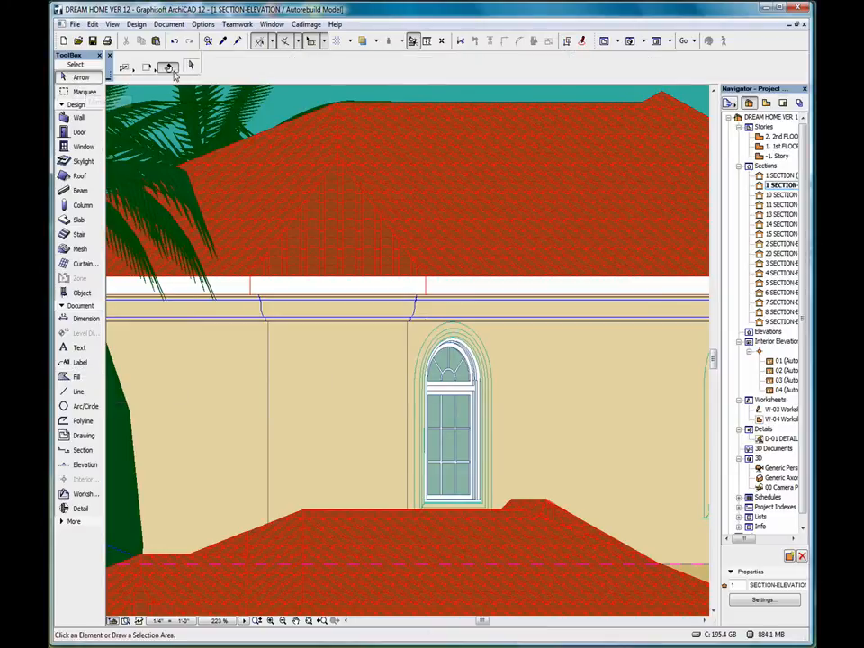
mouse_move(334, 395)
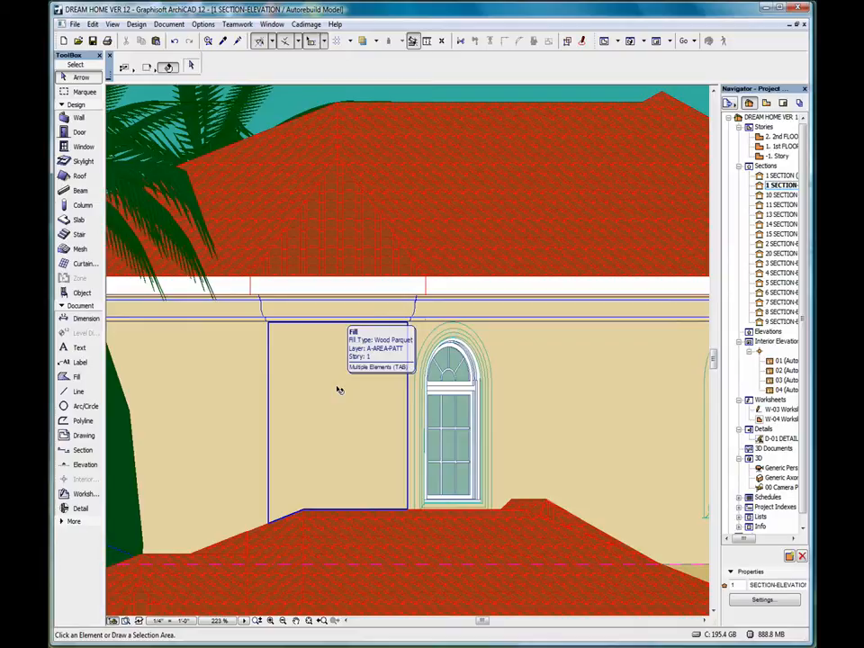
left_click(339, 389)
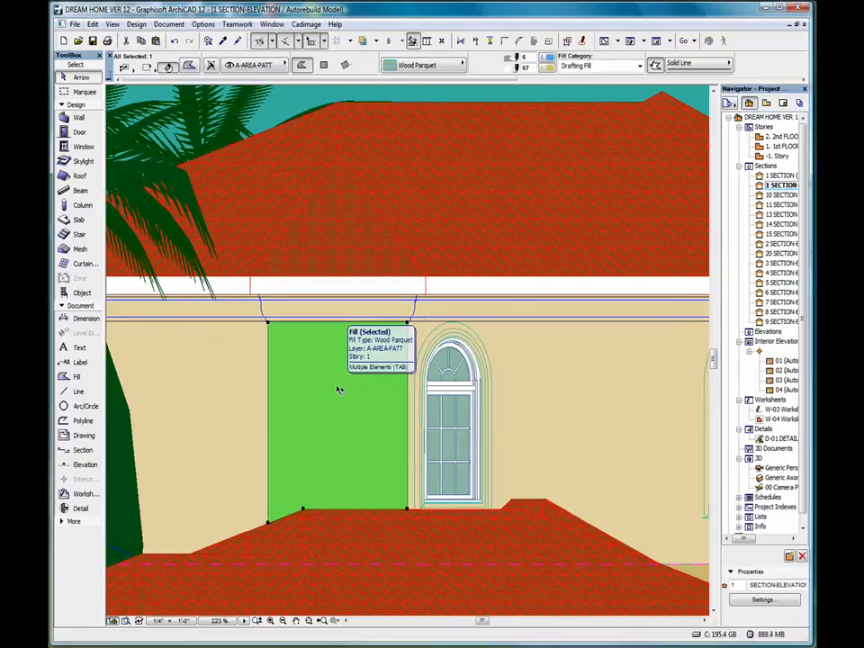
right_click(339, 390)
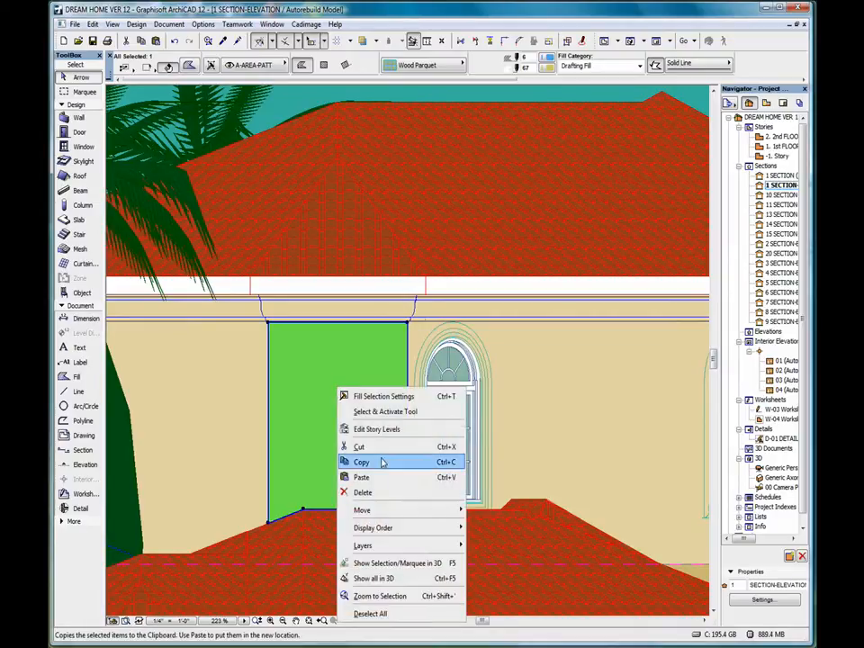
mouse_move(394, 529)
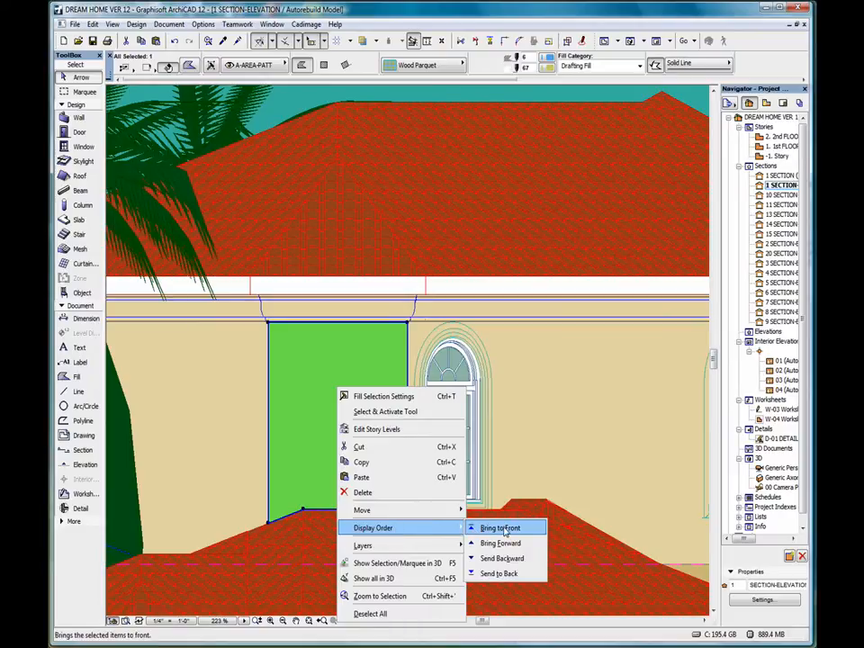
left_click(502, 529)
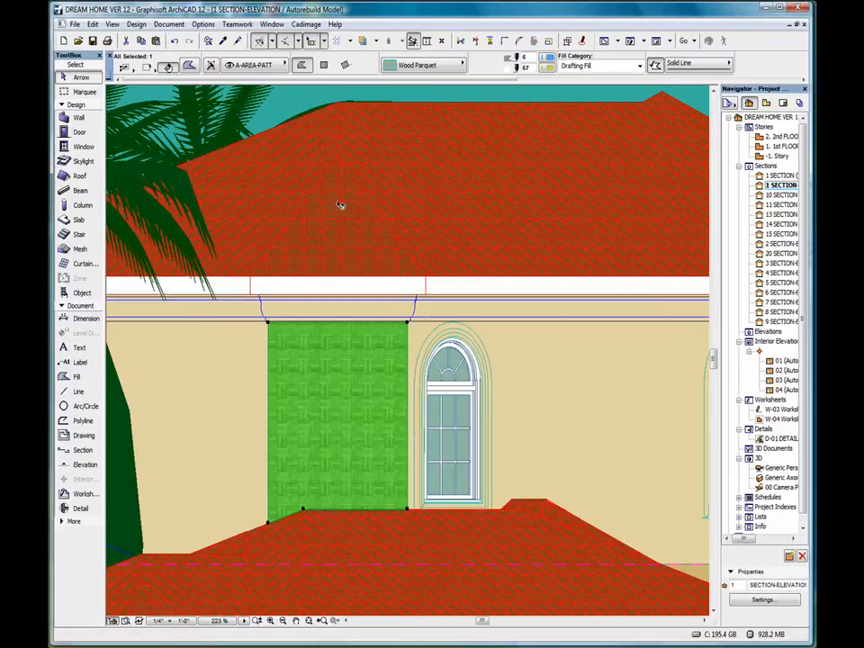
scroll(401, 270, "down", 2)
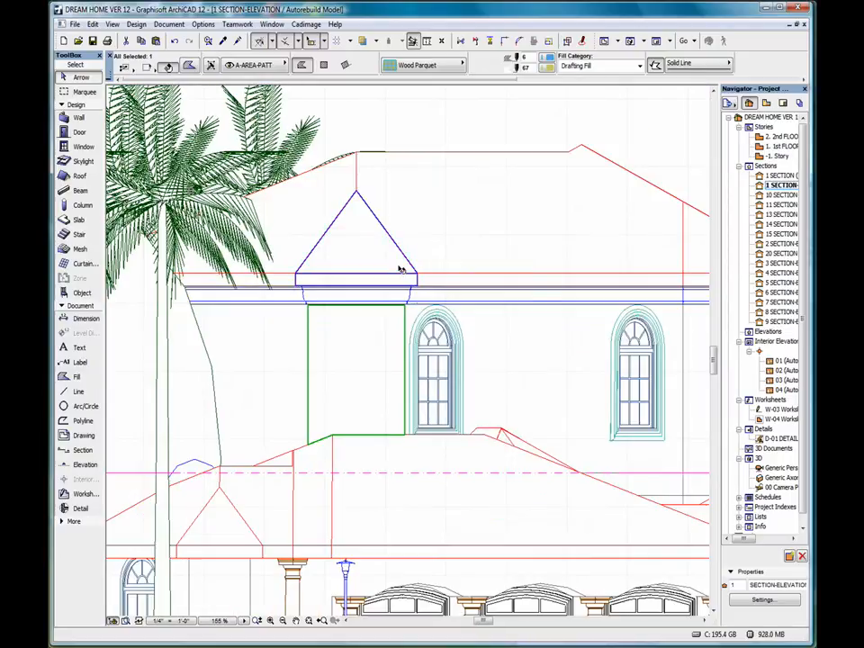
scroll(402, 270, "down", 3)
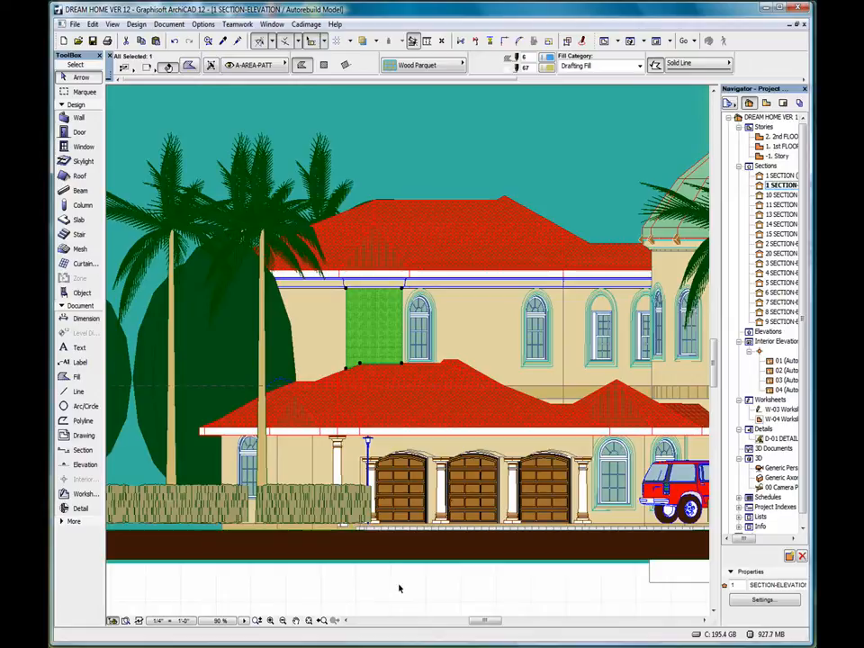
left_click(396, 587)
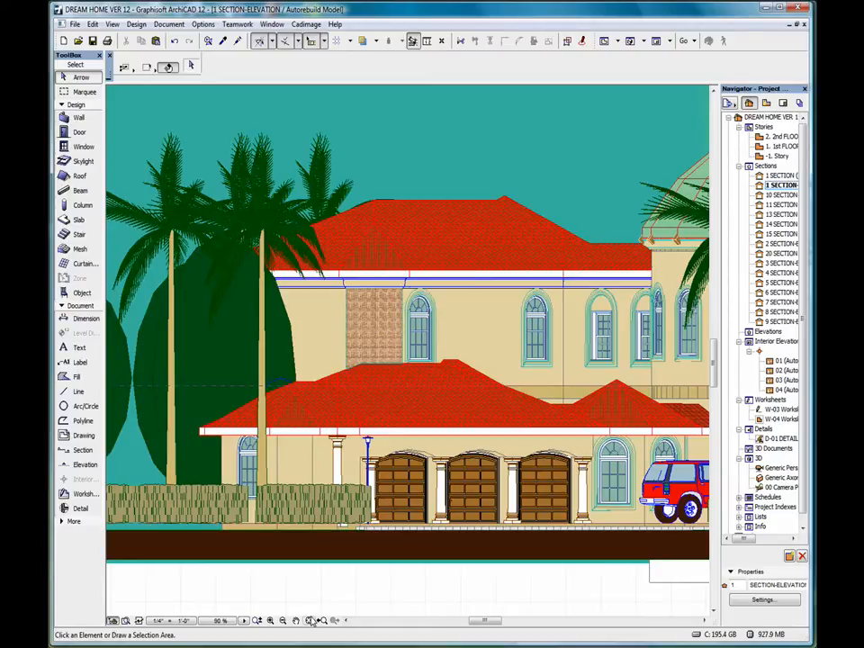
- Delete the Wood Parquet fill from the upper-floor wall panel beside the arched window
right_click(337, 589)
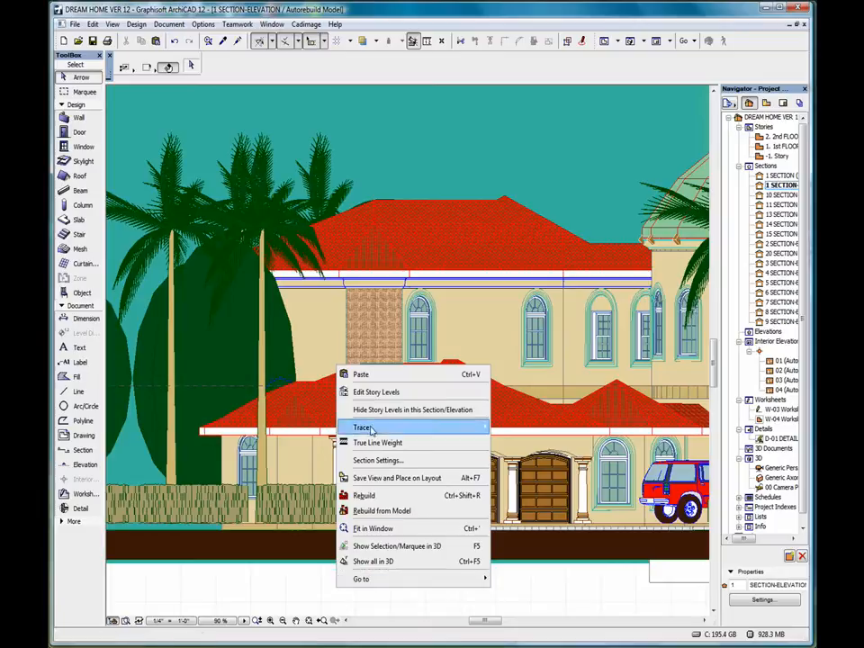
left_click(313, 598)
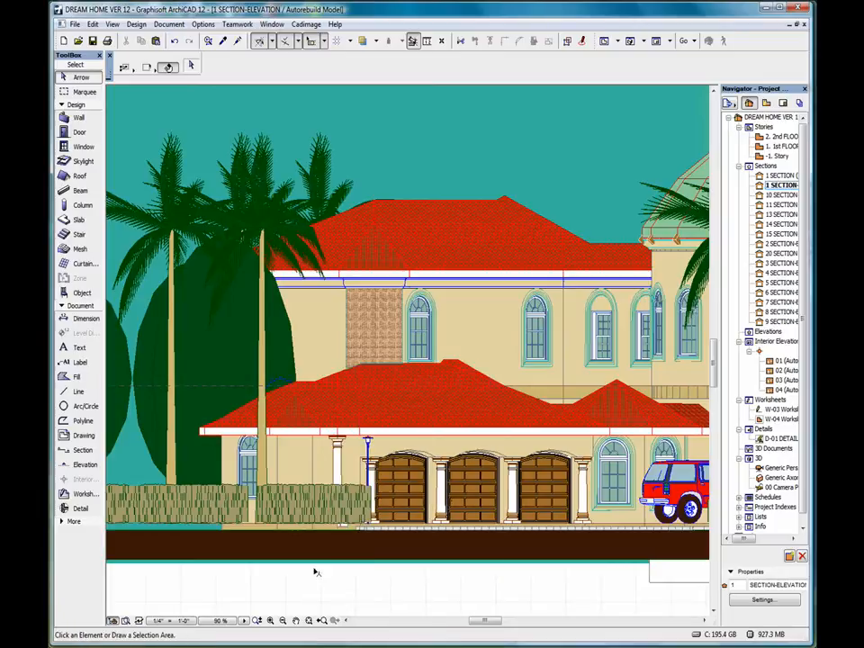
left_click(382, 321)
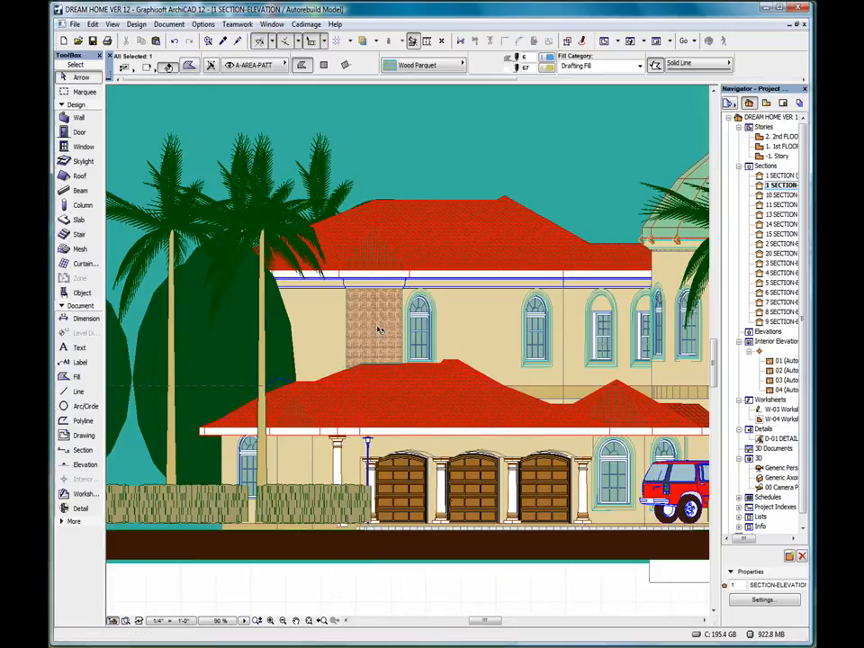
right_click(350, 591)
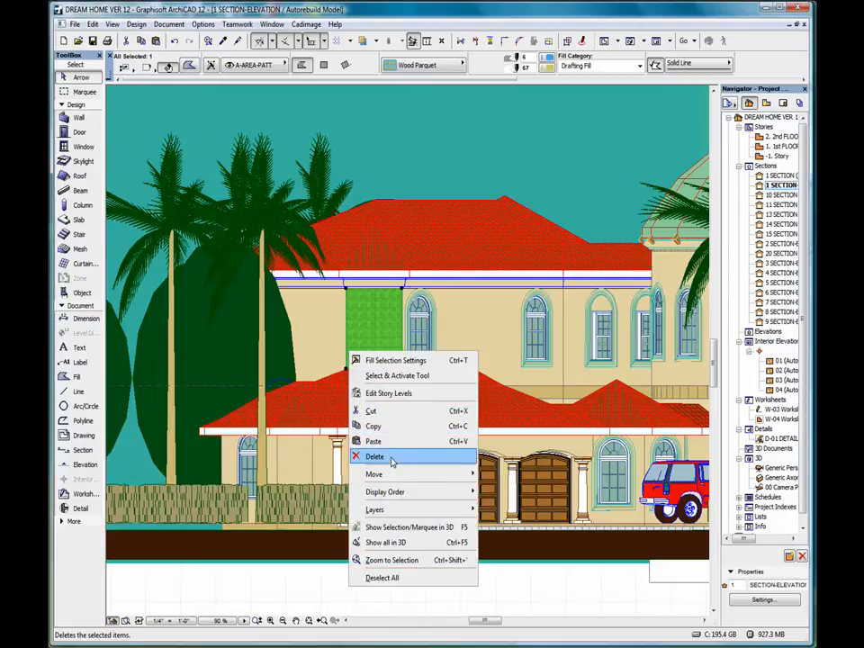
left_click(391, 461)
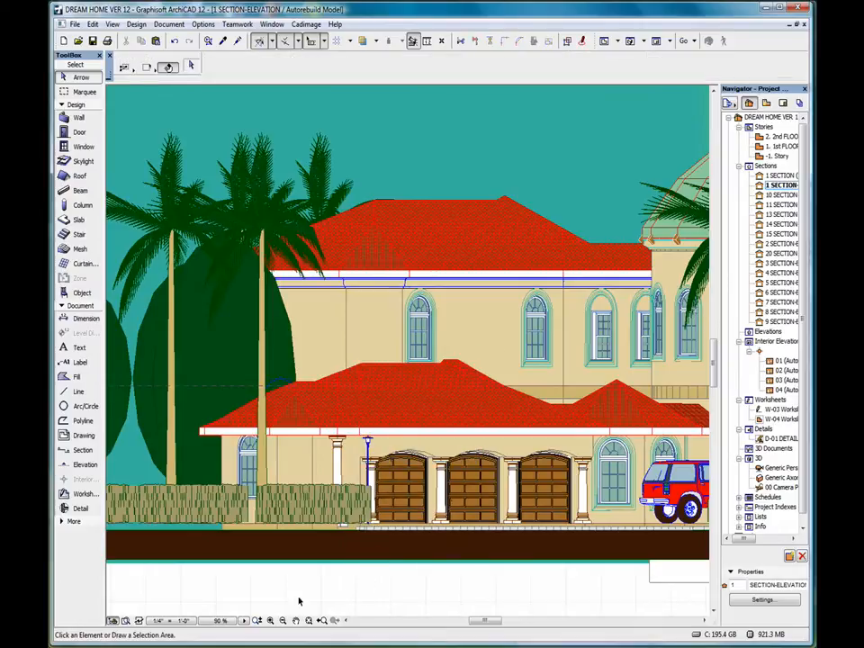